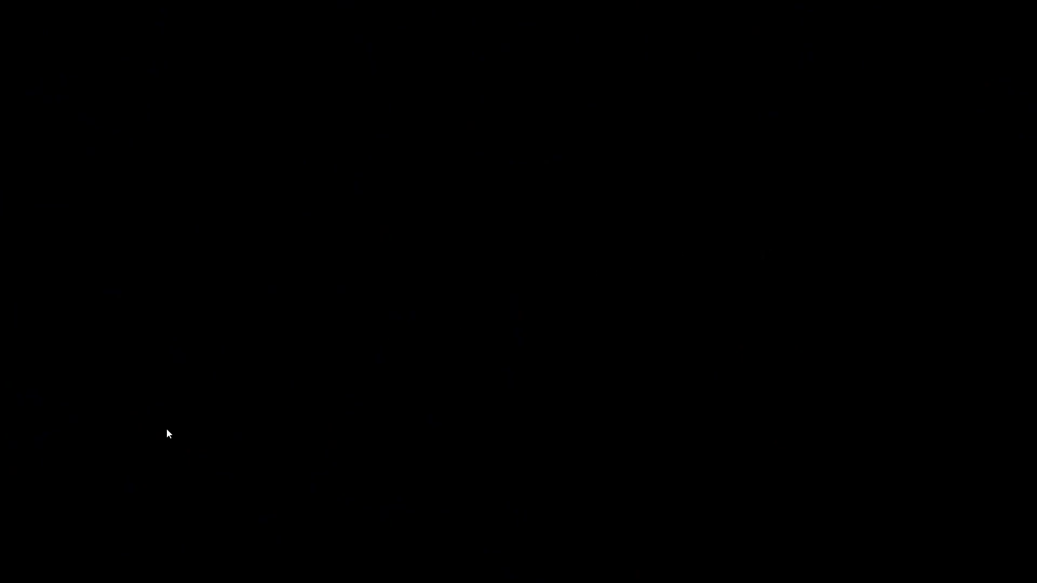
# Step: Launch GRASS GIS 8.2.0 from the installed OSGeo4W programs
pyautogui.click(17, 576)
pyautogui.scroll(-10, 109, 521)
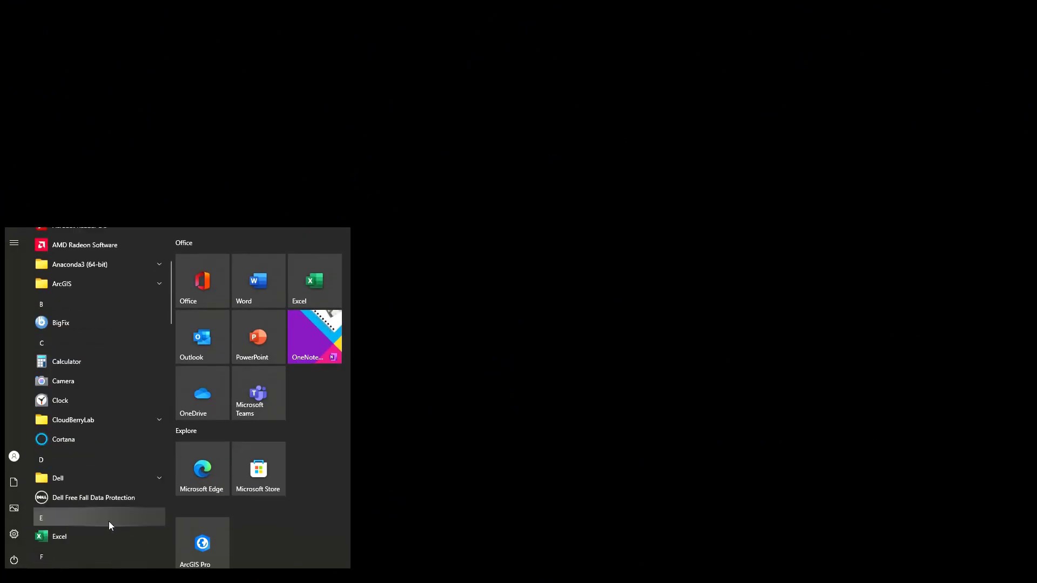
pyautogui.scroll(-5, 111, 470)
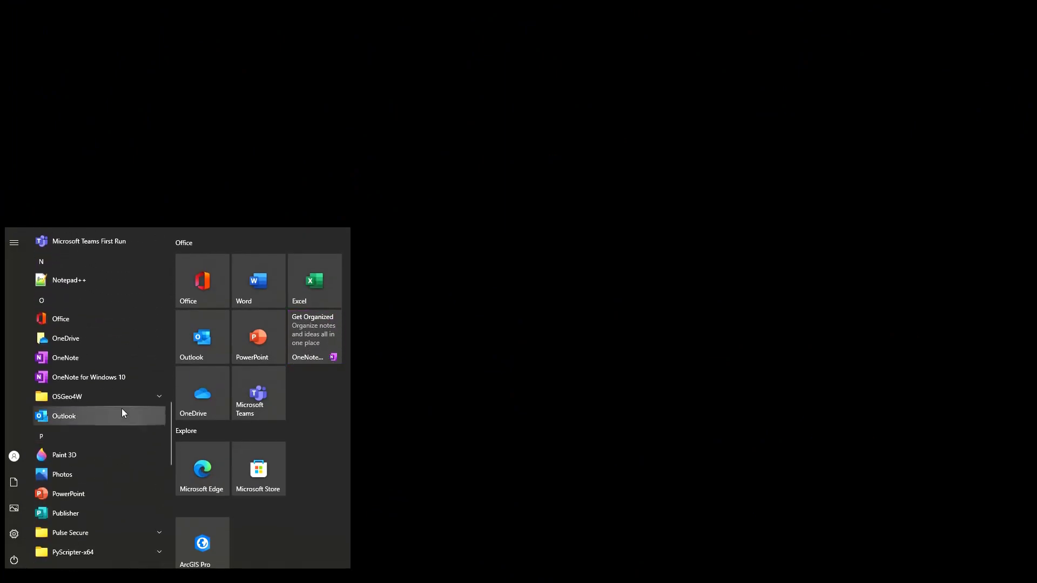
pyautogui.click(131, 397)
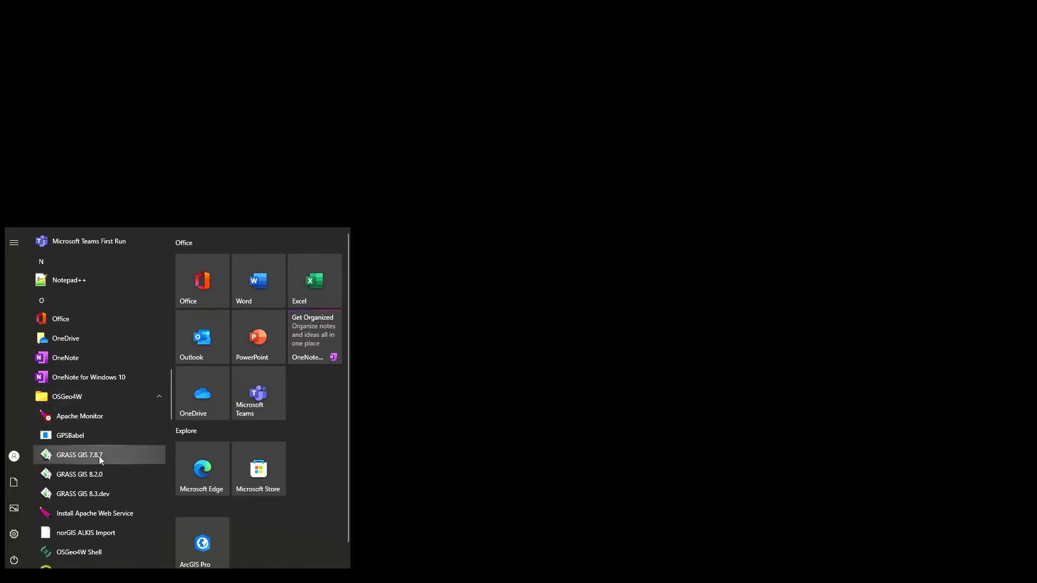
pyautogui.click(97, 478)
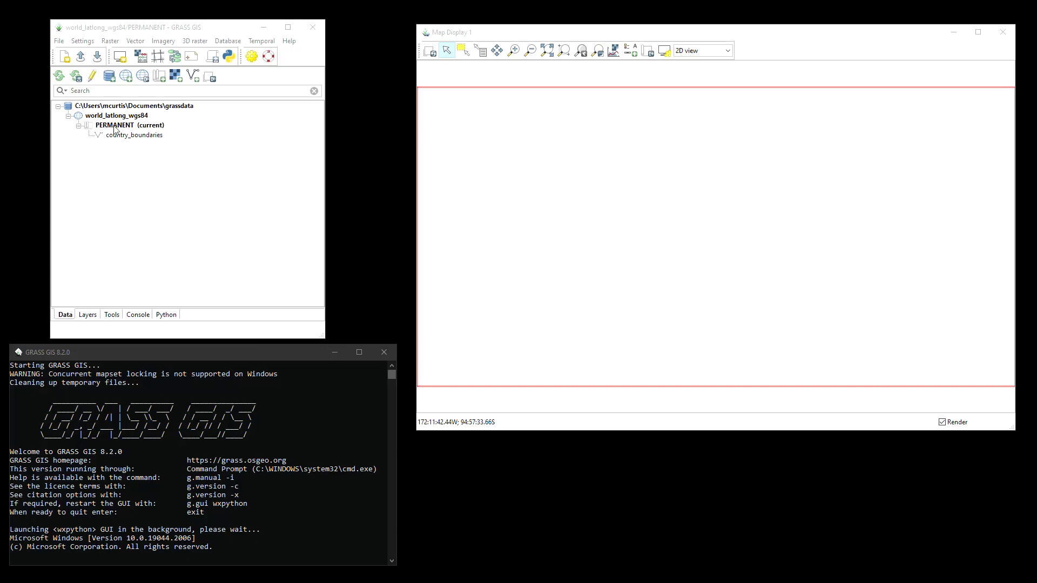
# Step: Add the GRASS folder on the DATA (D:) drive as a GRASS database in the data catalog
pyautogui.click(110, 78)
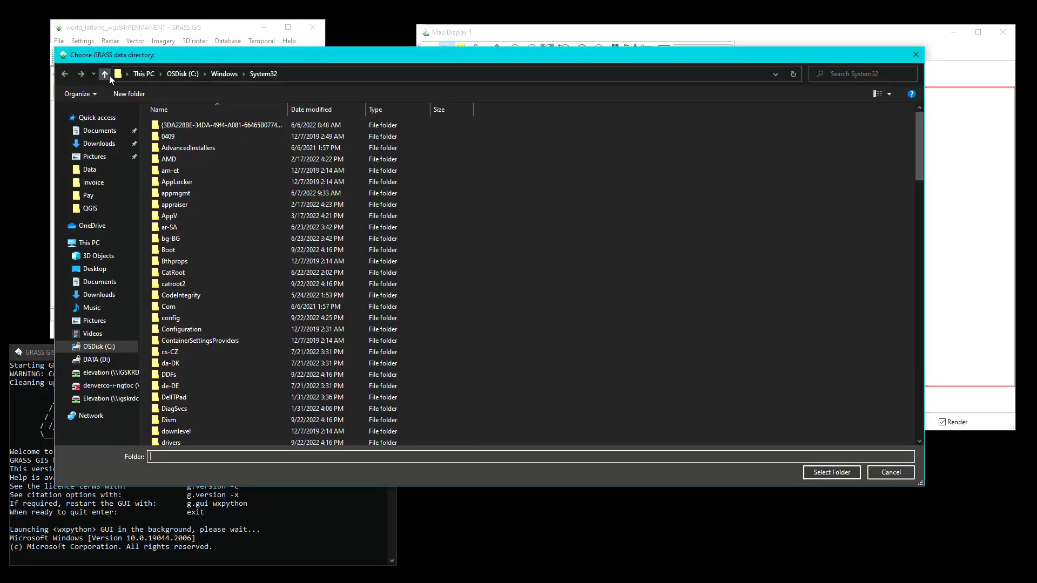
pyautogui.click(96, 359)
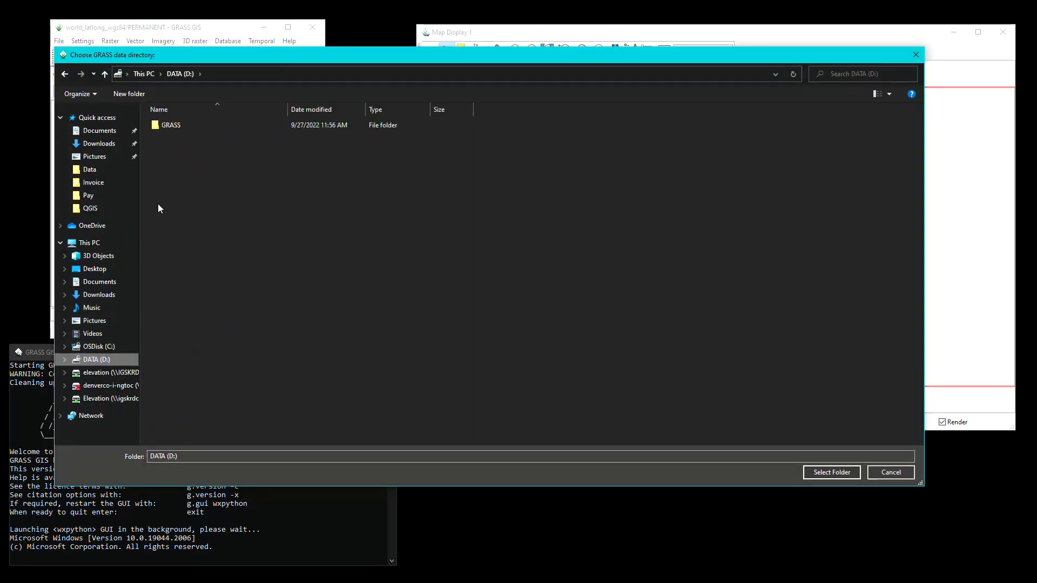
pyautogui.click(162, 127)
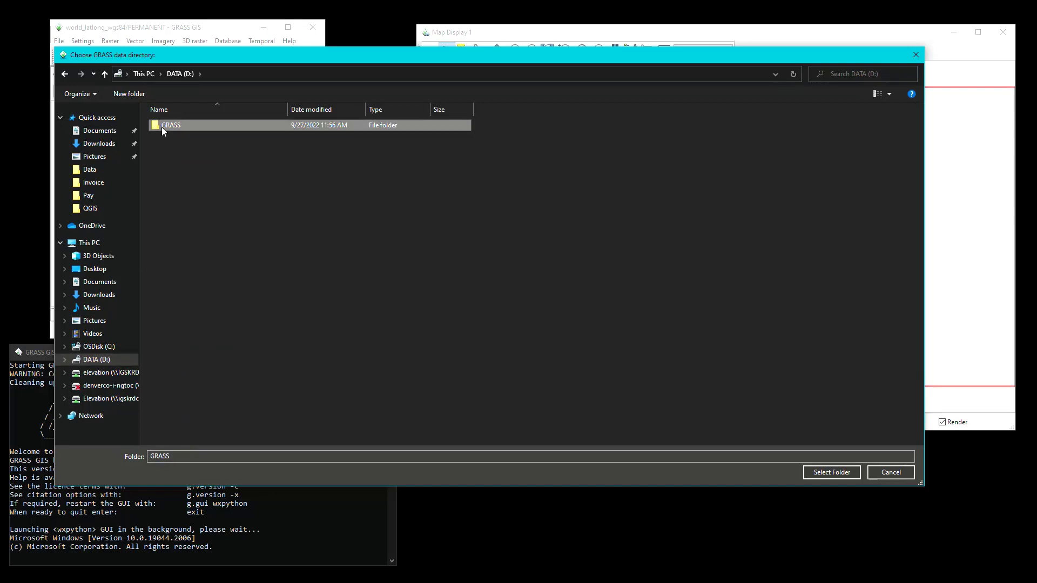
pyautogui.click(831, 473)
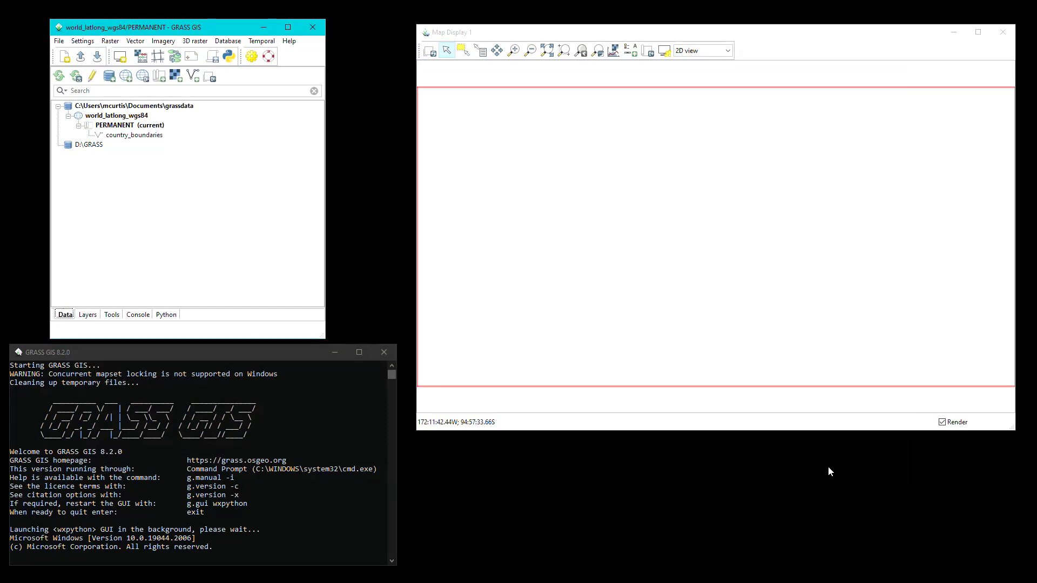
# Step: Start a new location in the D:\GRASS database and name it ElPaso_StatePlaneCO_Central_ft
pyautogui.rightClick(99, 146)
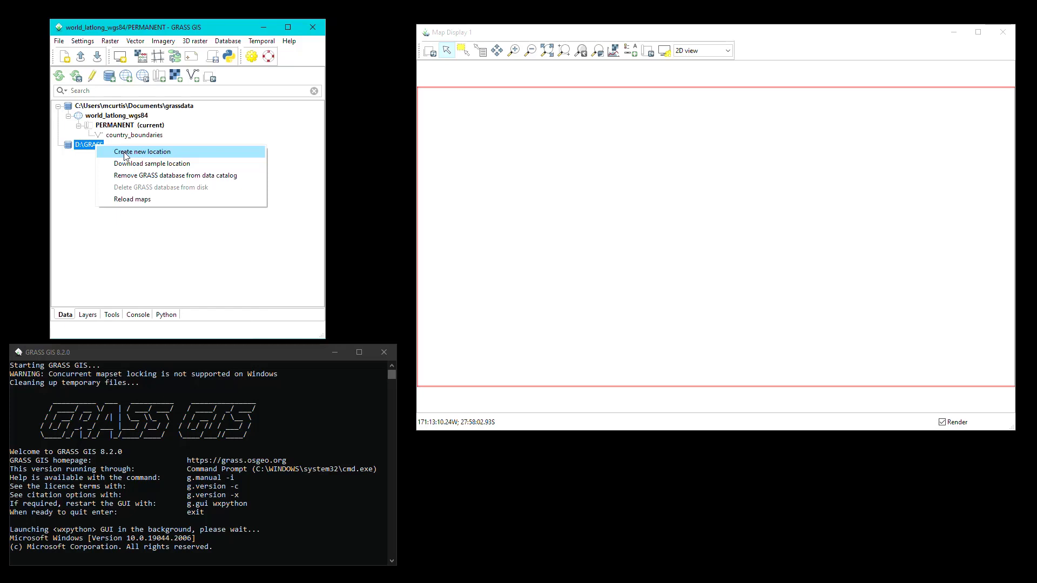
pyautogui.click(125, 156)
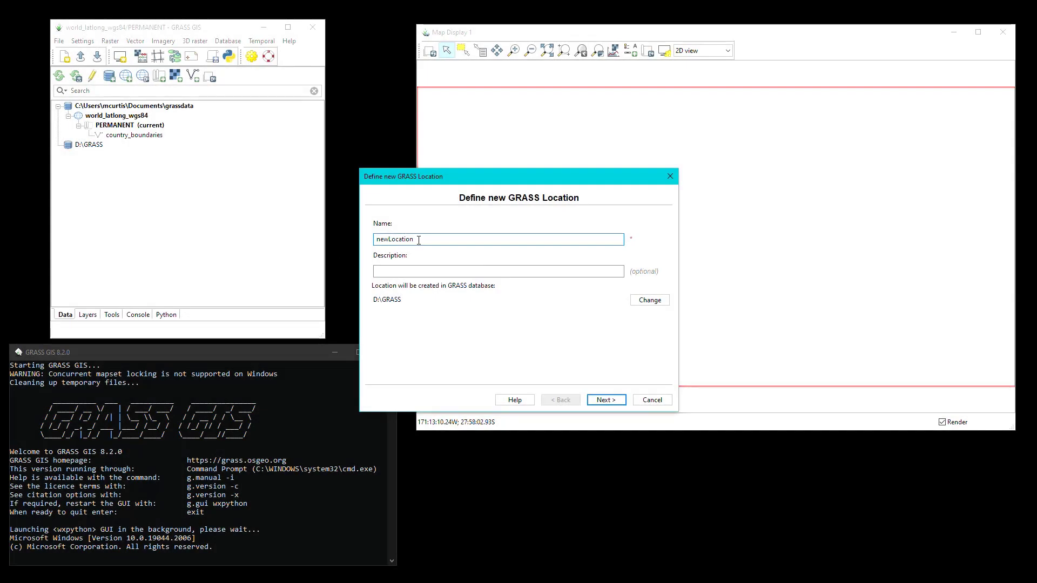
pyautogui.moveTo(418, 238); pyautogui.dragTo(340, 247)
pyautogui.press('BackSpace')
pyautogui.write('ElPa')
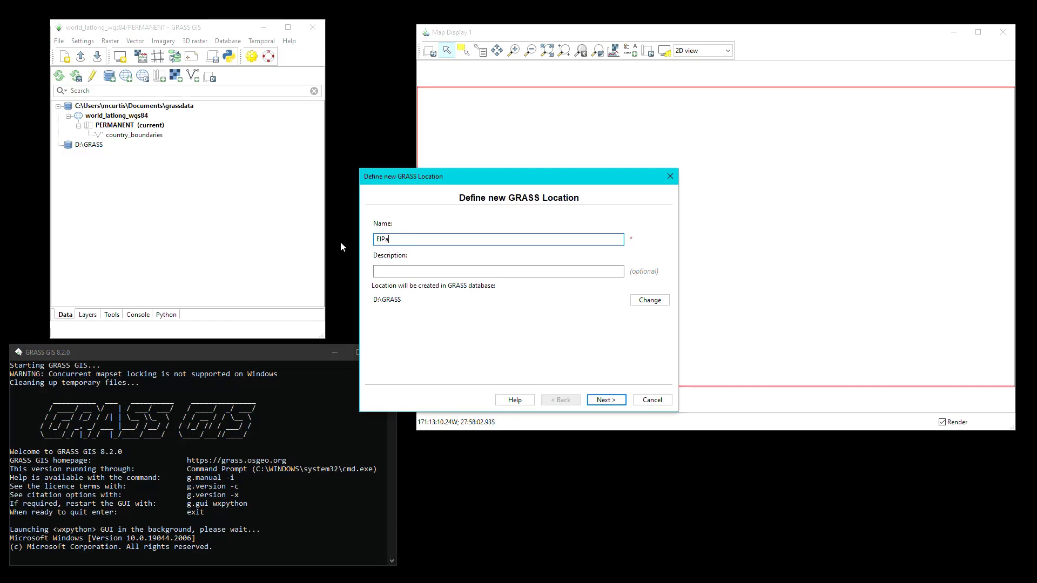
pyautogui.write('so_StatePlaneCO_Central_ft')
pyautogui.click(606, 400)
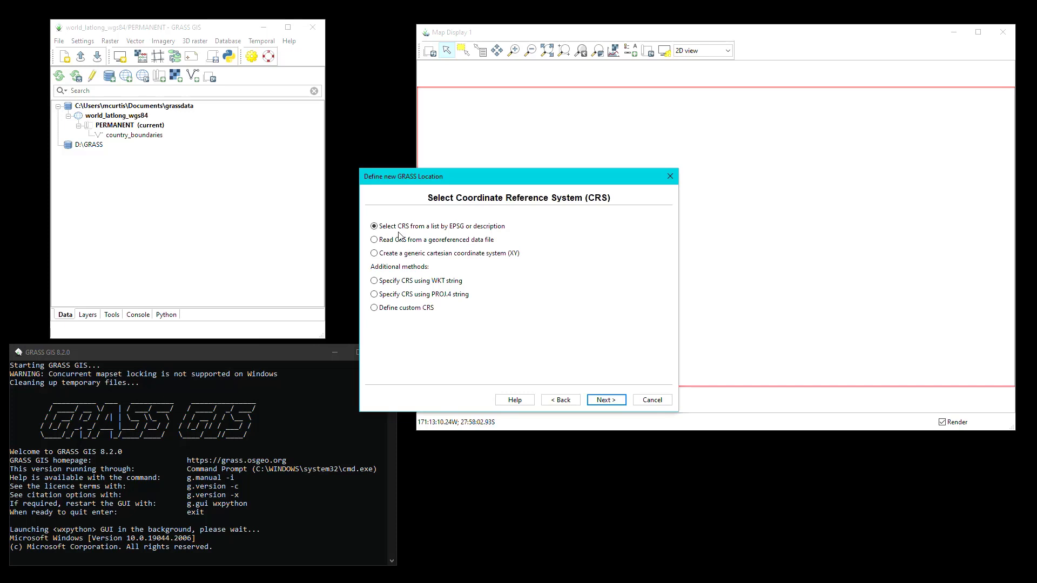
# Step: Filter the CRS list by "Colorado Central" and choose EPSG 6428, NAD83(2011) / Colorado Central (ftUS), with the default 3-parameter datum transformation
pyautogui.click(600, 401)
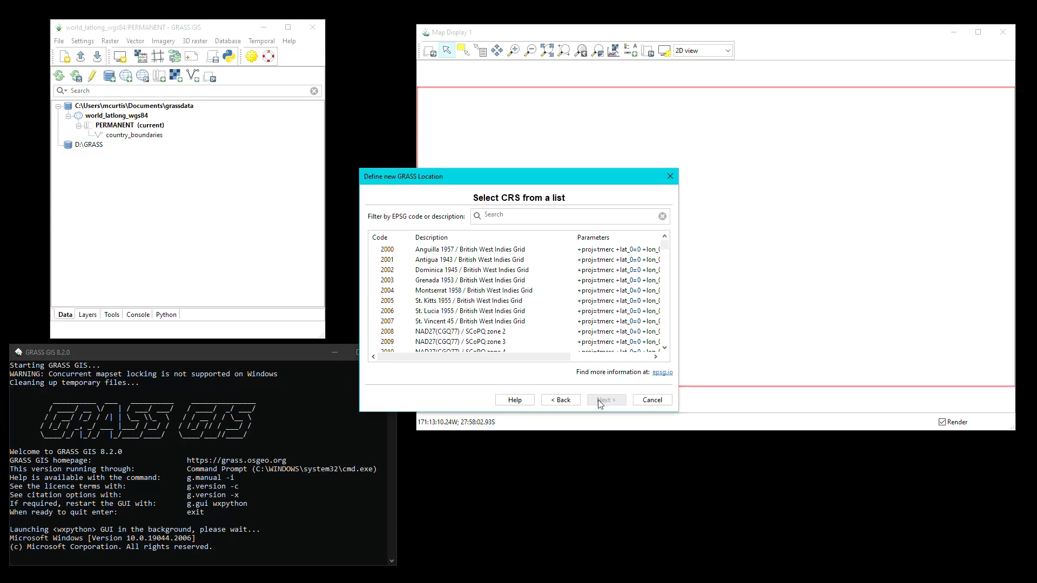
pyautogui.click(528, 216)
pyautogui.write('Colorado C')
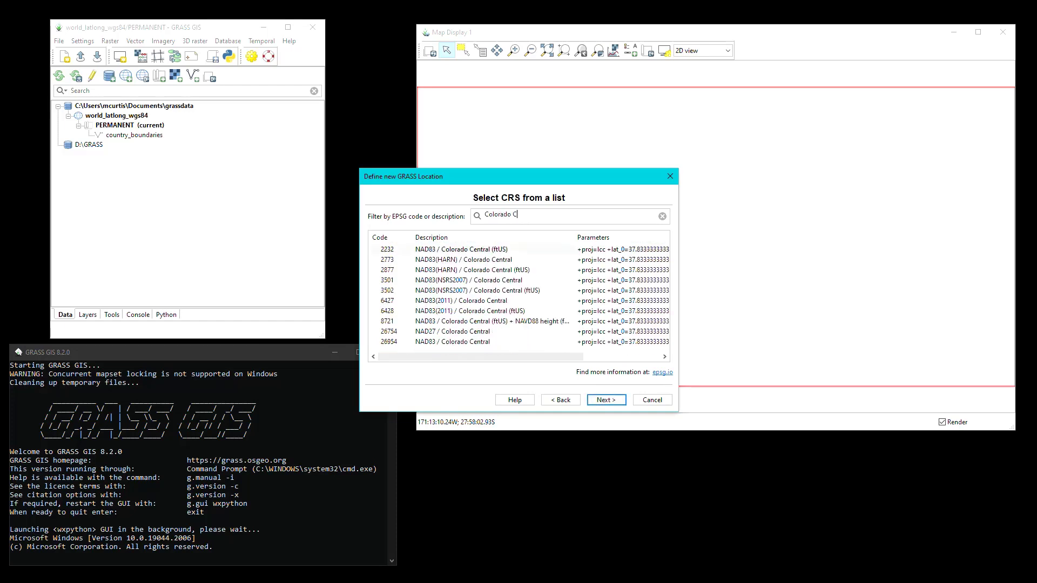
pyautogui.write('entral')
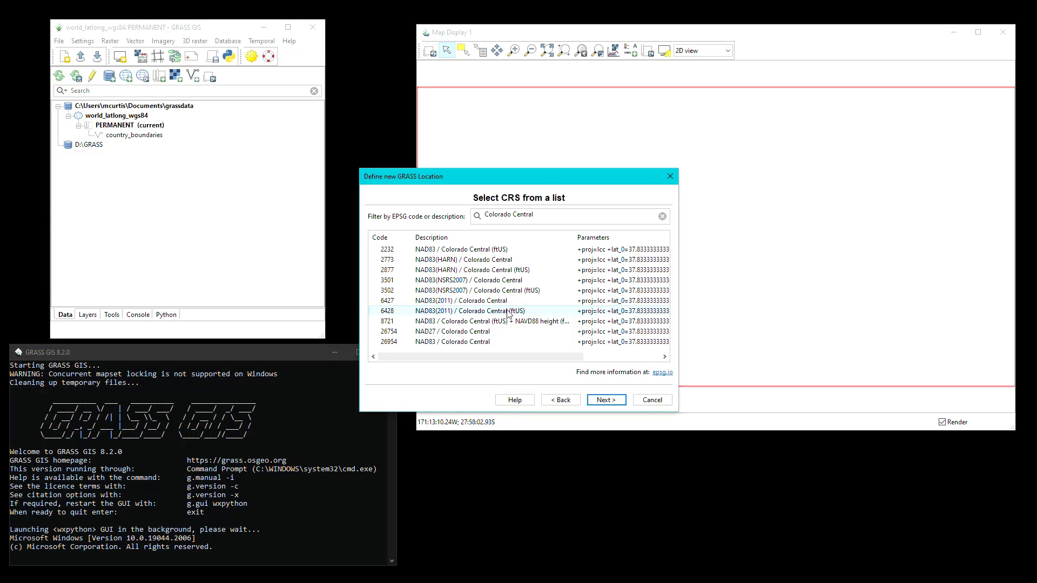
pyautogui.click(602, 403)
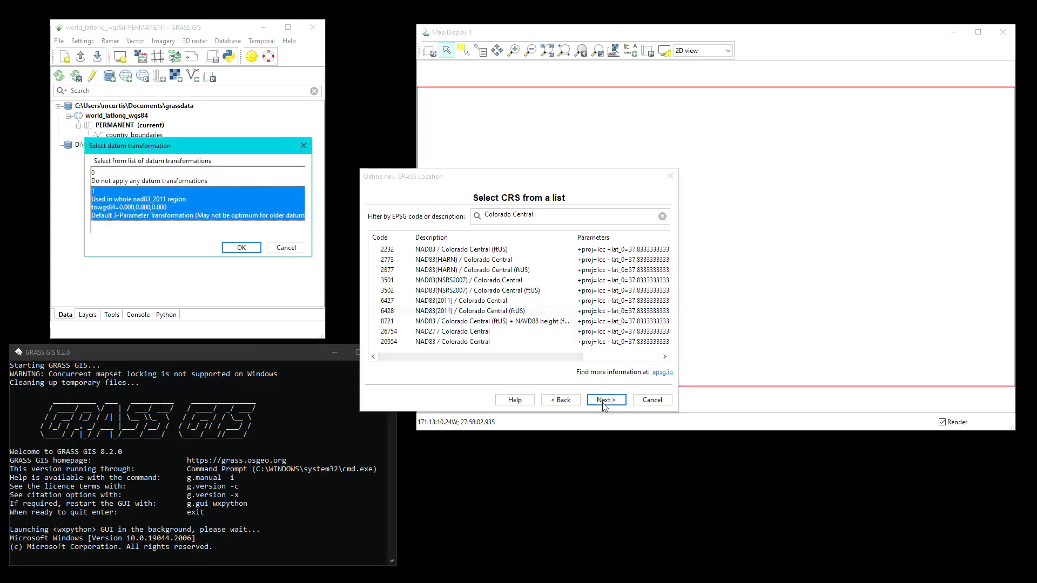
pyautogui.click(249, 252)
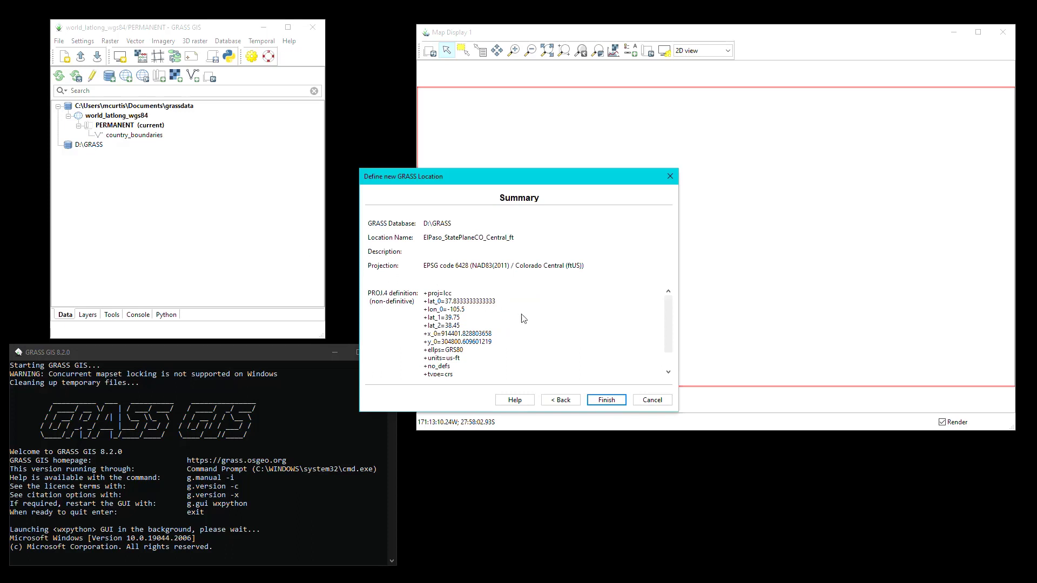
# Step: Review the new location's summary and finish creating the location
pyautogui.scroll(-1, 545, 324)
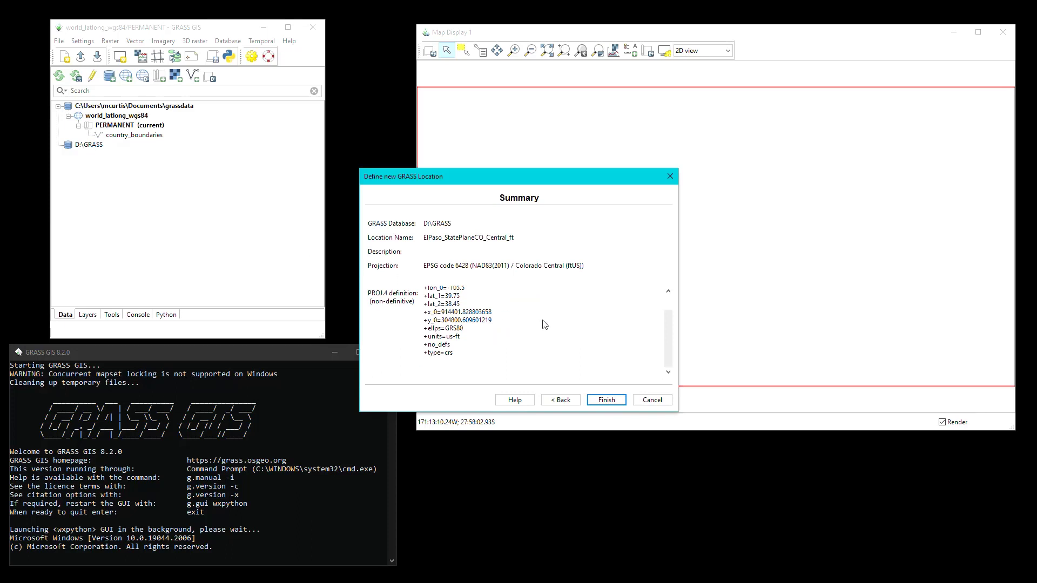
pyautogui.click(605, 400)
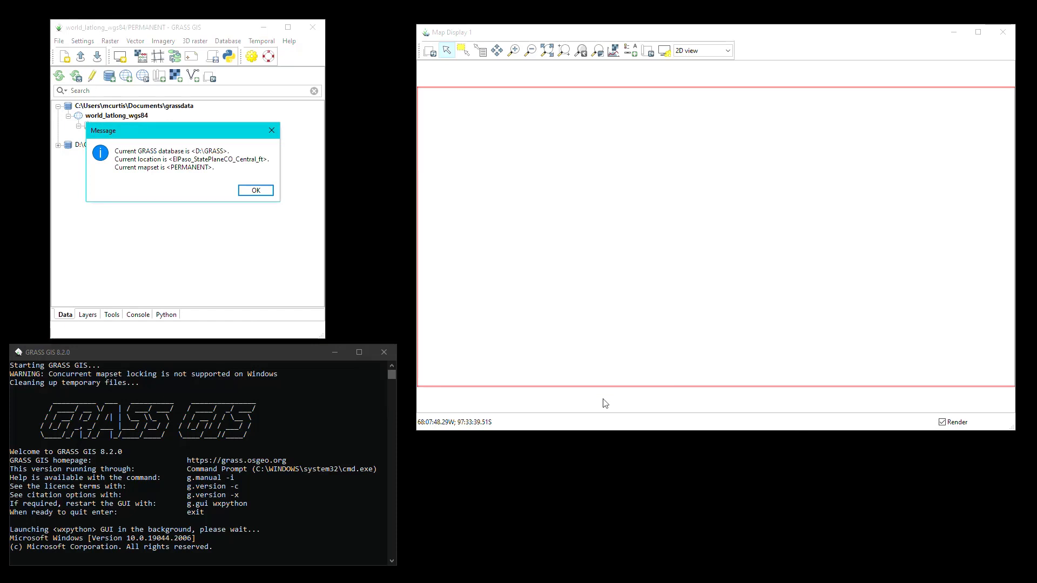
pyautogui.click(255, 191)
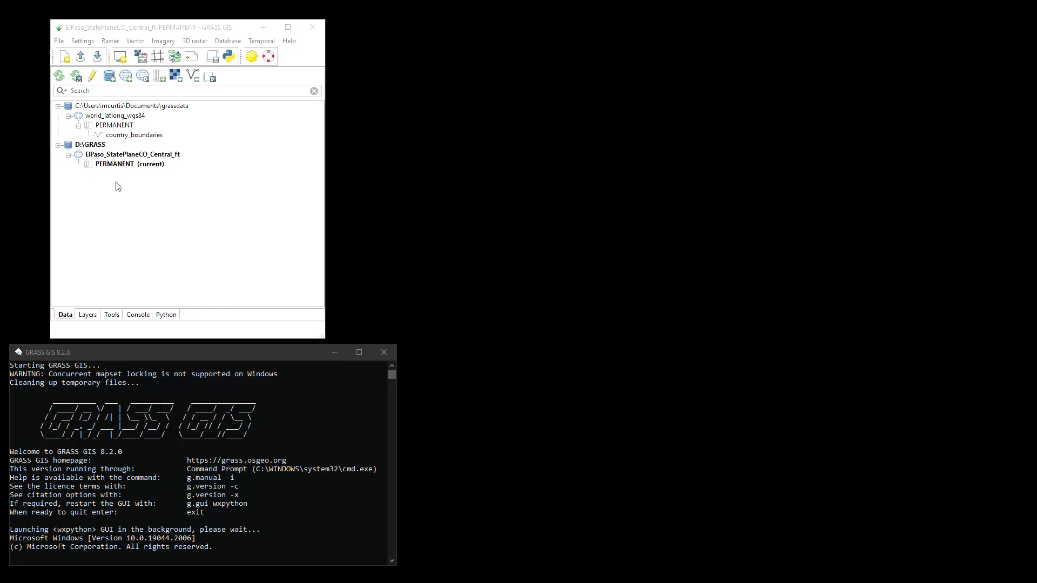
# Step: Create a mapset named CO_SP_Central_ft_GardenoftheGods in the ElPaso_StatePlaneCO_Central_ft location
pyautogui.click(116, 165)
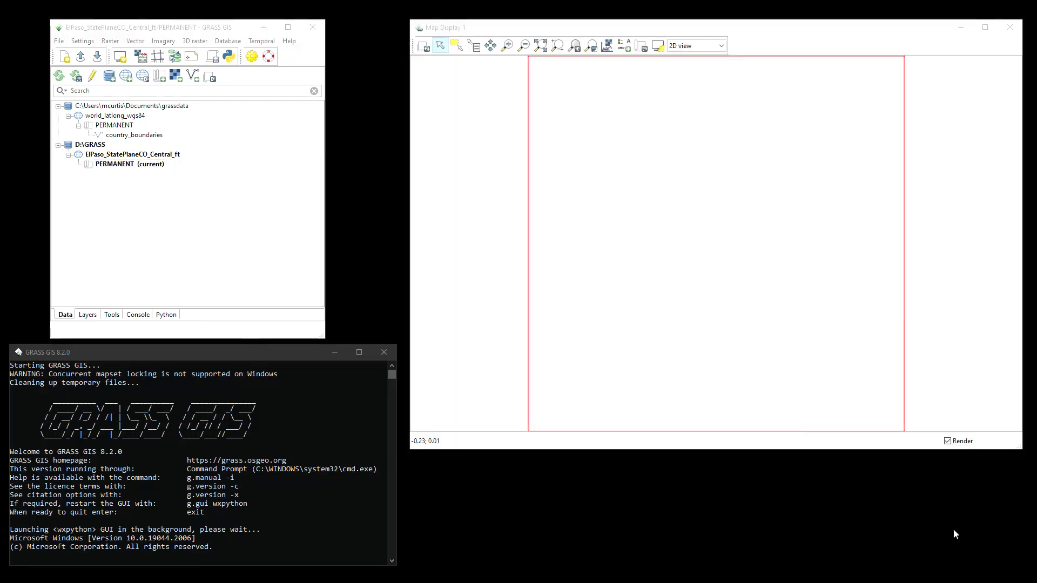
pyautogui.click(132, 167)
pyautogui.rightClick(123, 156)
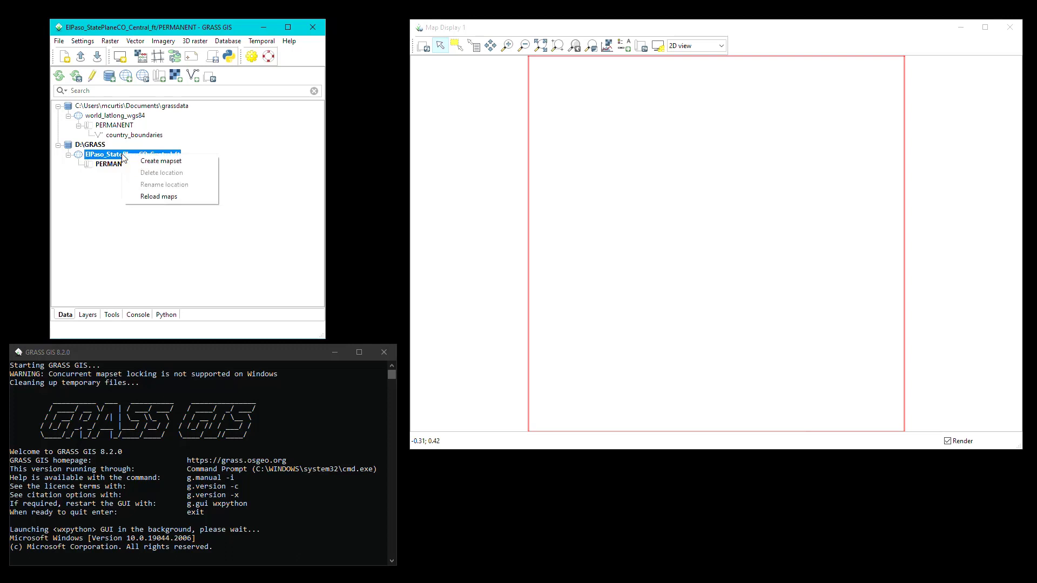
pyautogui.click(191, 165)
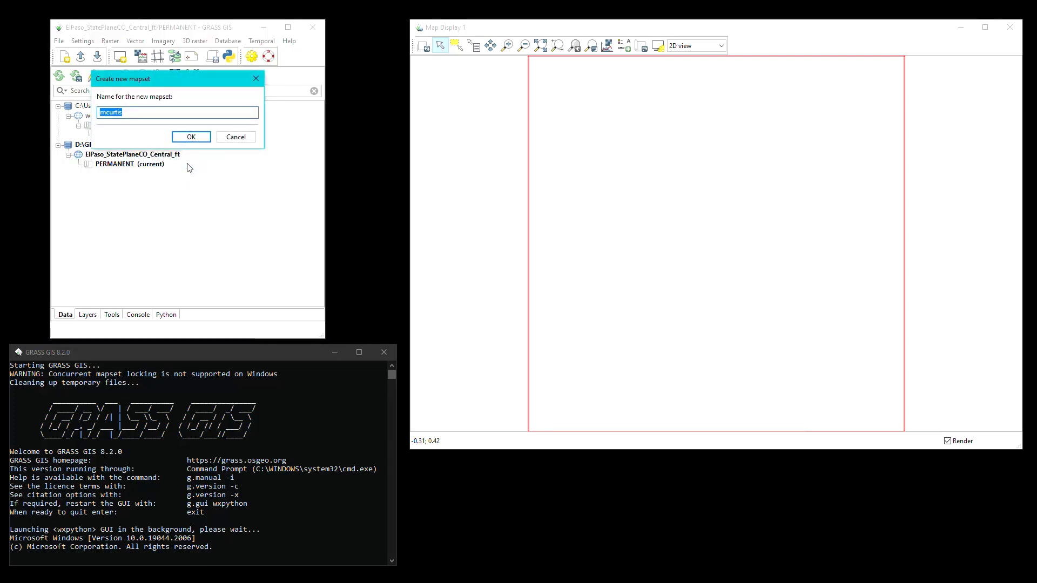
pyautogui.press('BackSpace')
pyautogui.write('CO_SP_Central')
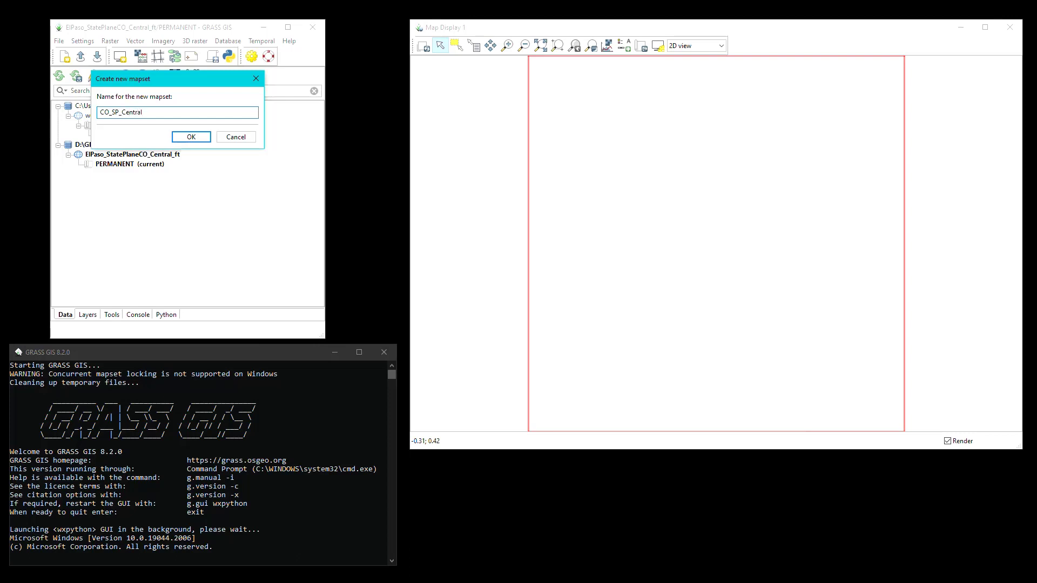
pyautogui.write('_ft_')
pyautogui.write('rdenoftheGods')
pyautogui.click(205, 137)
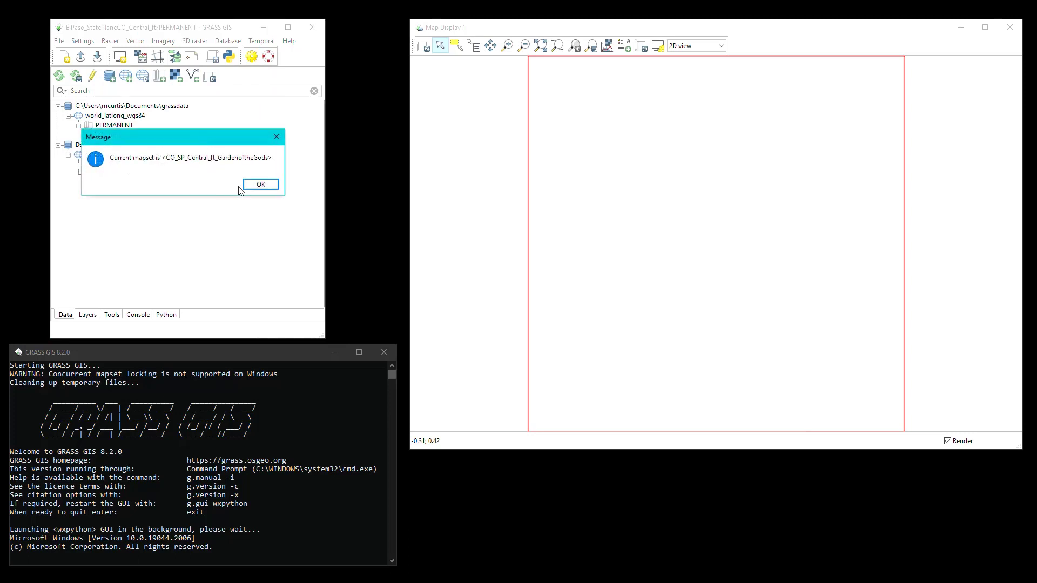
pyautogui.click(261, 185)
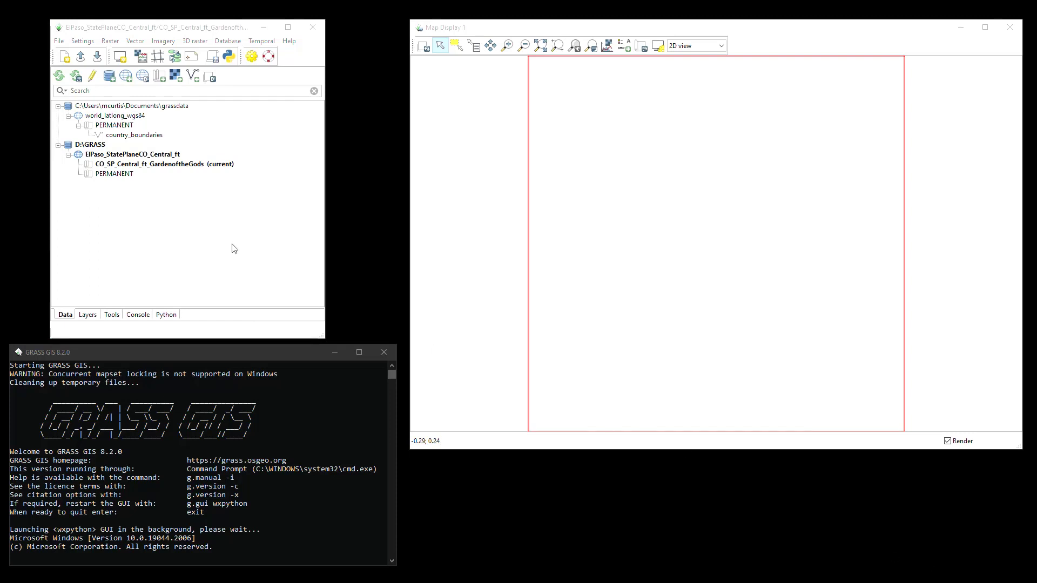
pyautogui.click(212, 28)
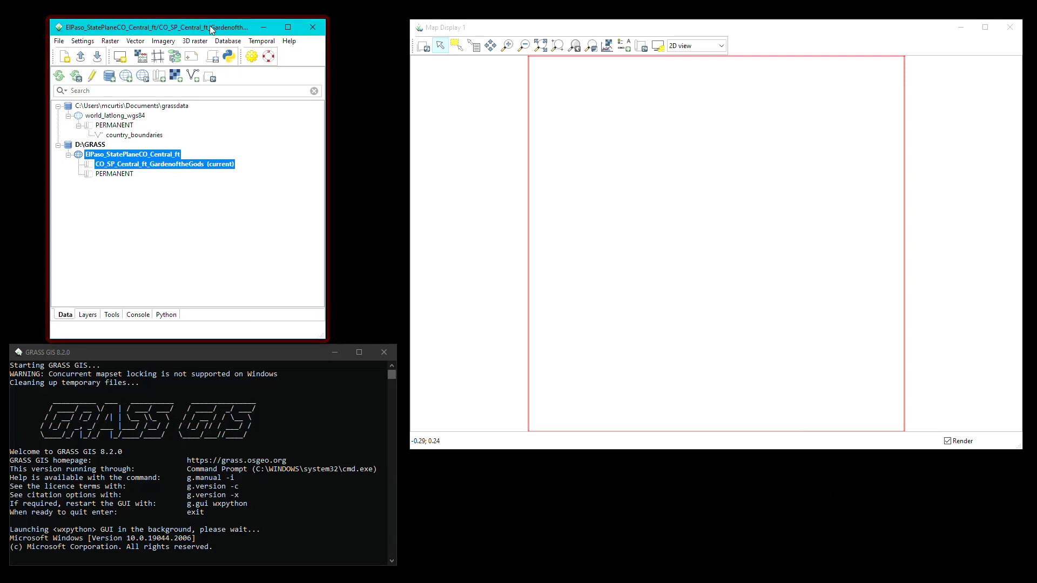
pyautogui.click(559, 26)
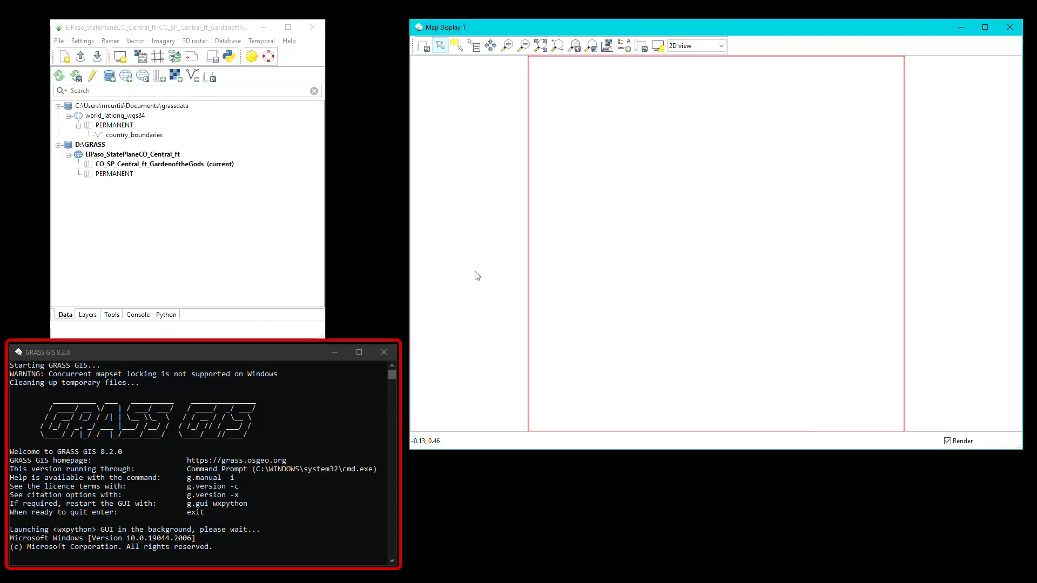
pyautogui.click(116, 353)
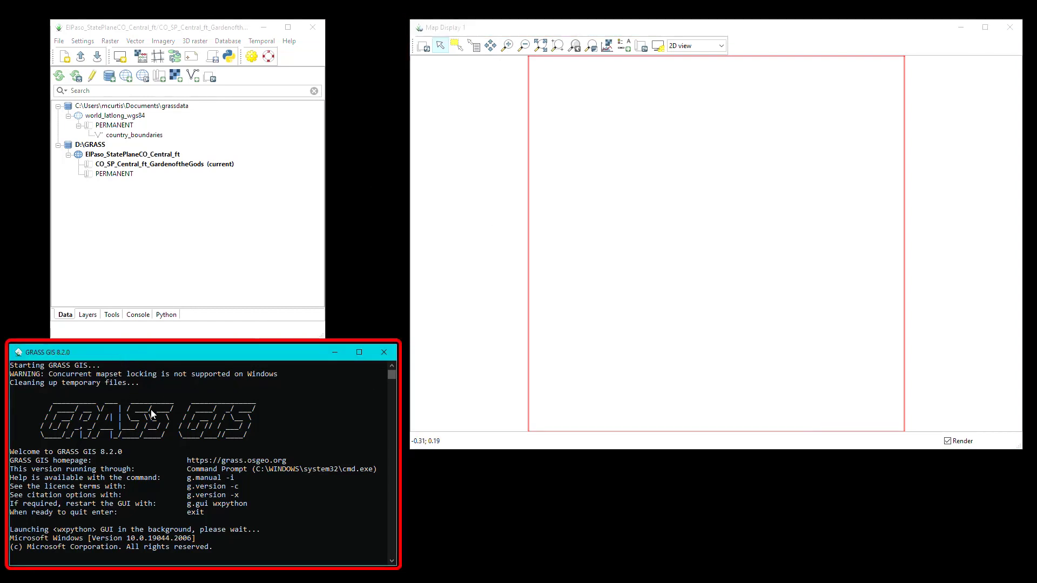
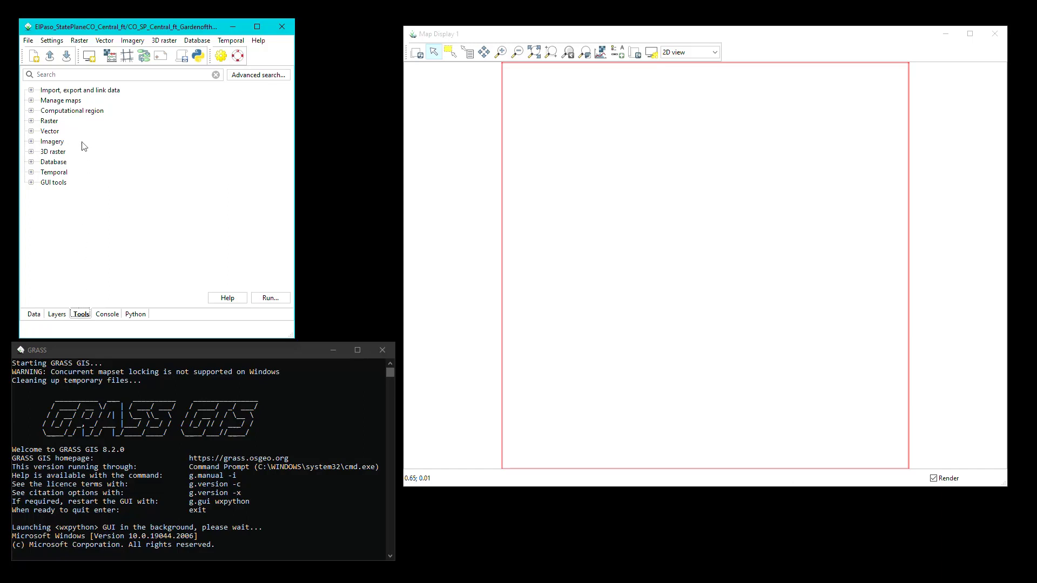
# Step: Search the tools for "in." and open the import tool for common raster formats, r.in.gdal
pyautogui.click(60, 76)
pyautogui.write('in.')
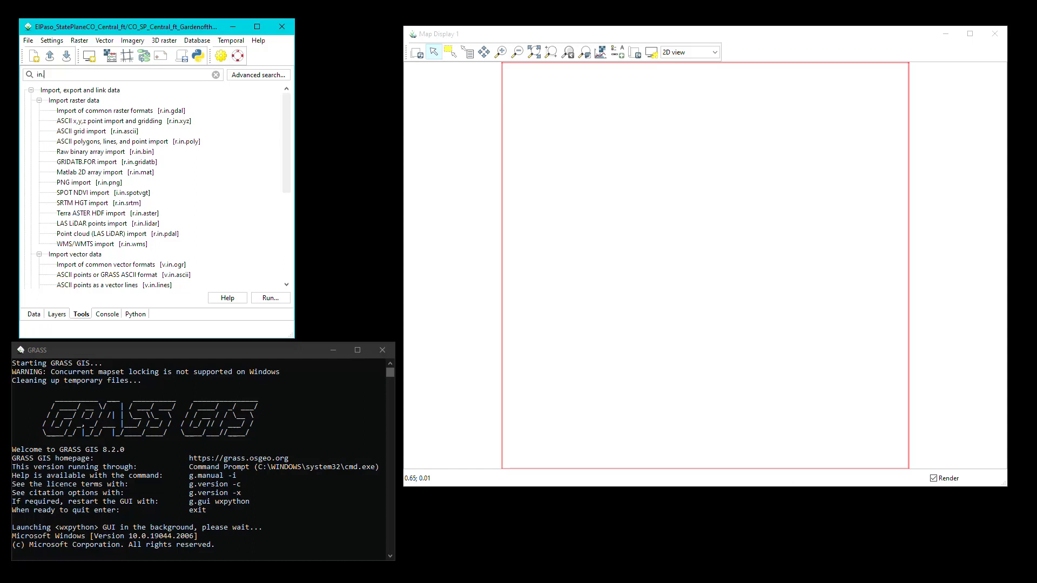
pyautogui.click(80, 112)
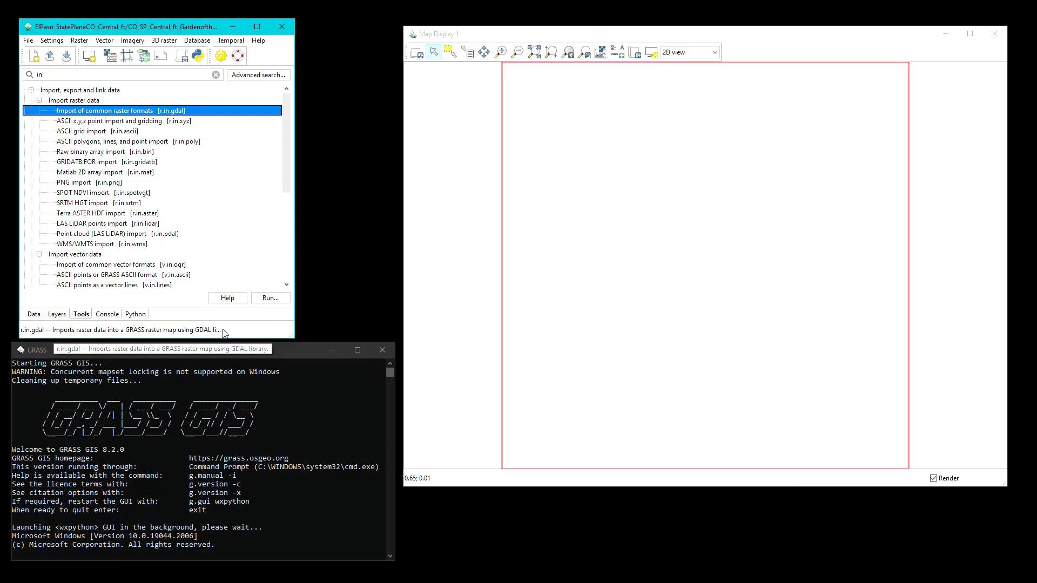
pyautogui.doubleClick(120, 112)
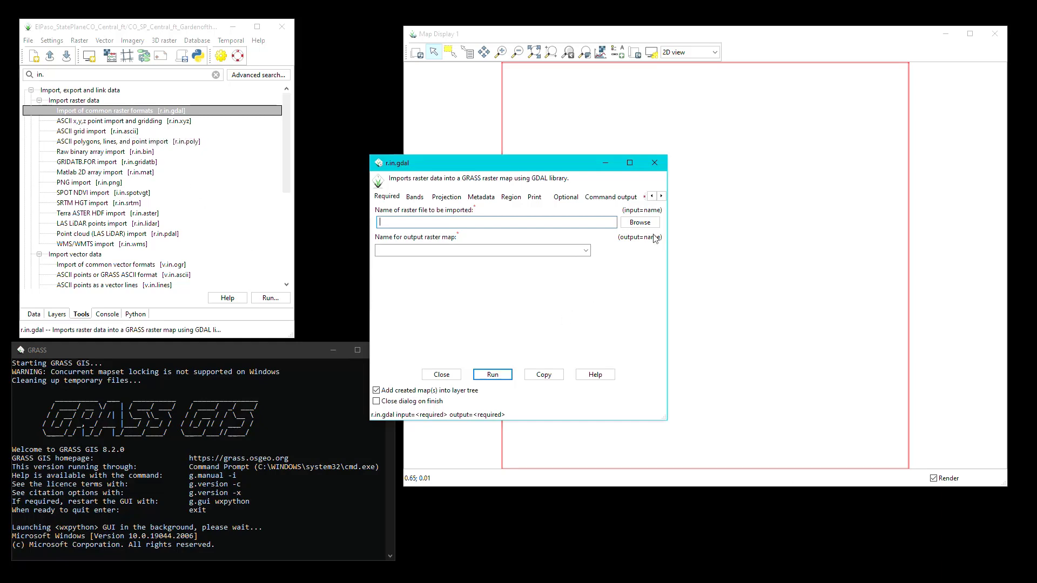
# Step: Choose dem_LD31741380.tif from D:\GRASS\CO_ElPaso_County_2018_Training_Data\BE_rasters as the raster file for import
pyautogui.click(641, 222)
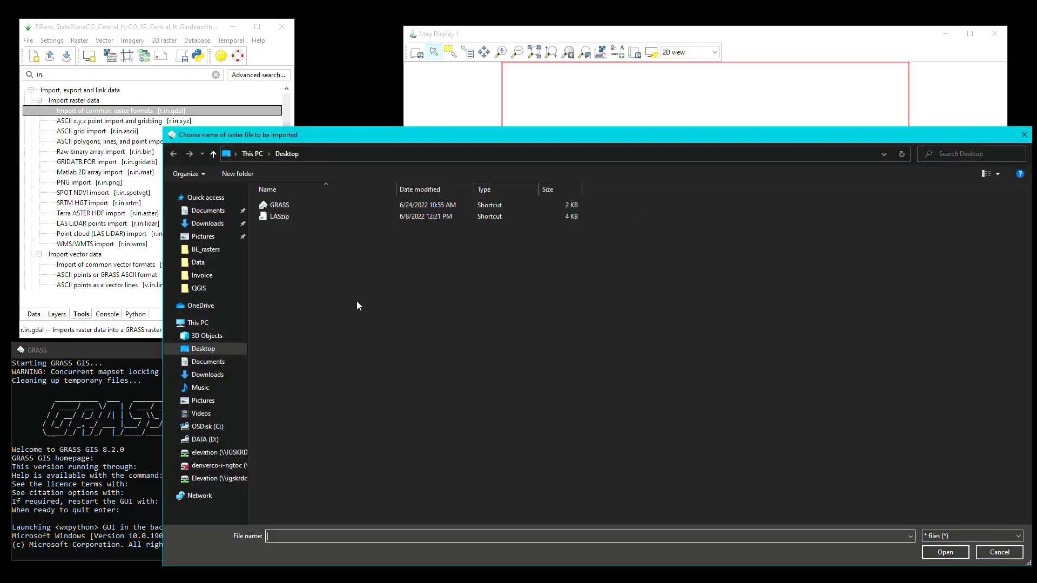
pyautogui.click(227, 440)
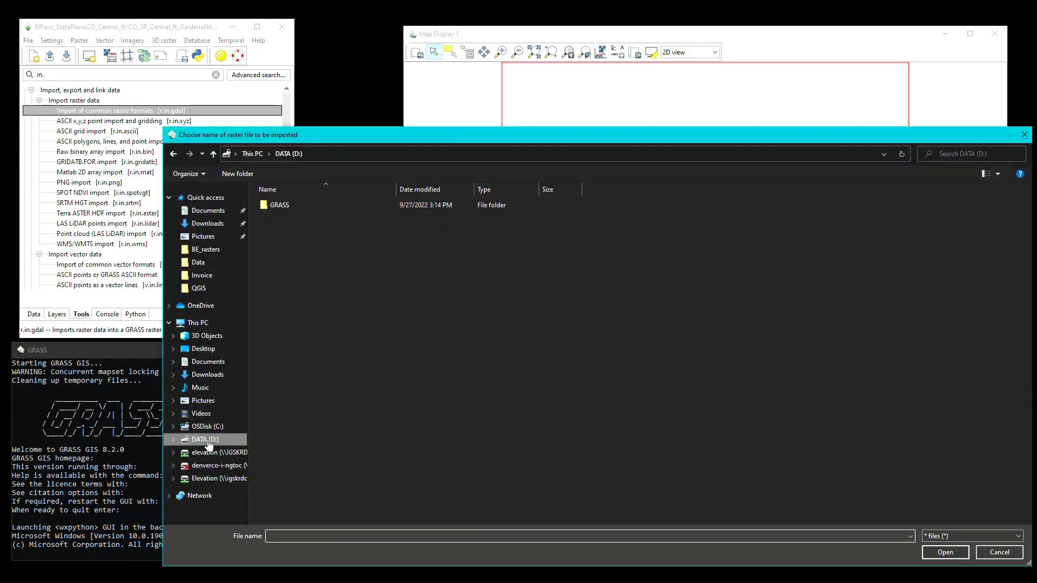
pyautogui.doubleClick(284, 208)
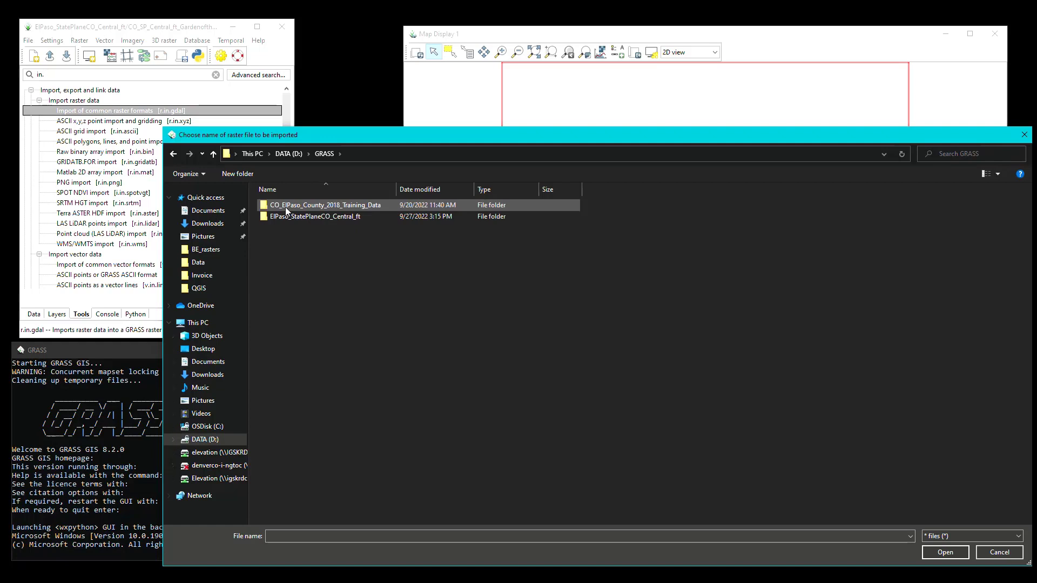
pyautogui.doubleClick(292, 206)
pyautogui.doubleClick(292, 208)
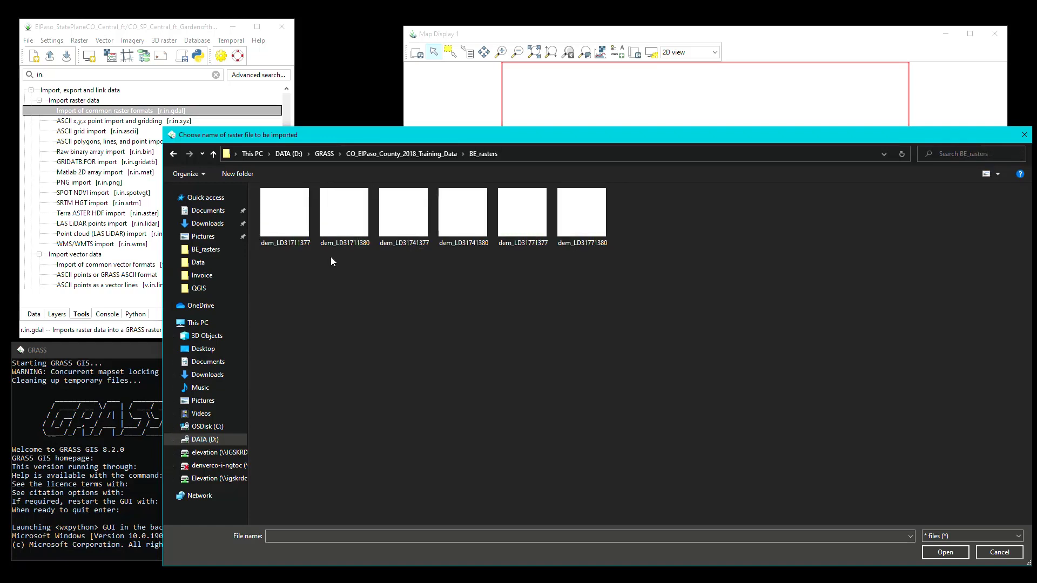
pyautogui.click(459, 220)
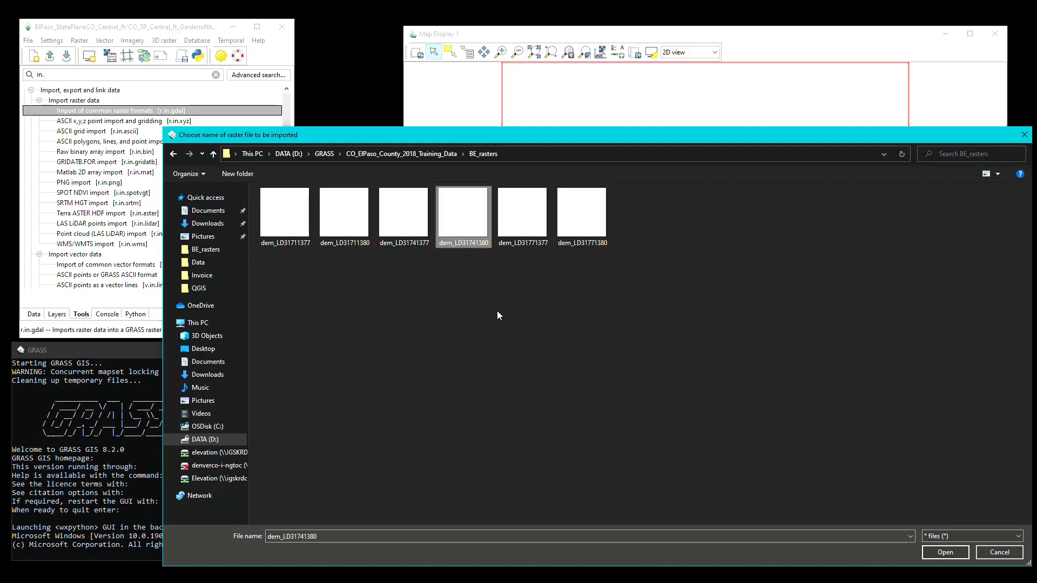
pyautogui.click(941, 550)
# Step: Name the output raster map dem_LD31741380
pyautogui.click(454, 250)
pyautogui.write('dem_LD')
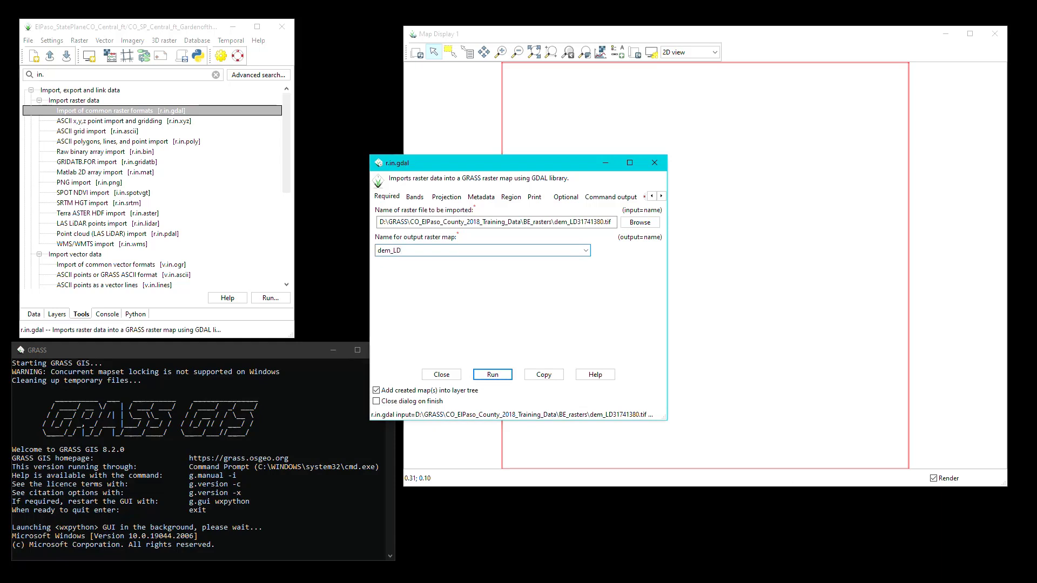
pyautogui.write('31741380')
# Step: Review the optional import parameters and the r.in.gdal manual's flag descriptions
pyautogui.click(564, 198)
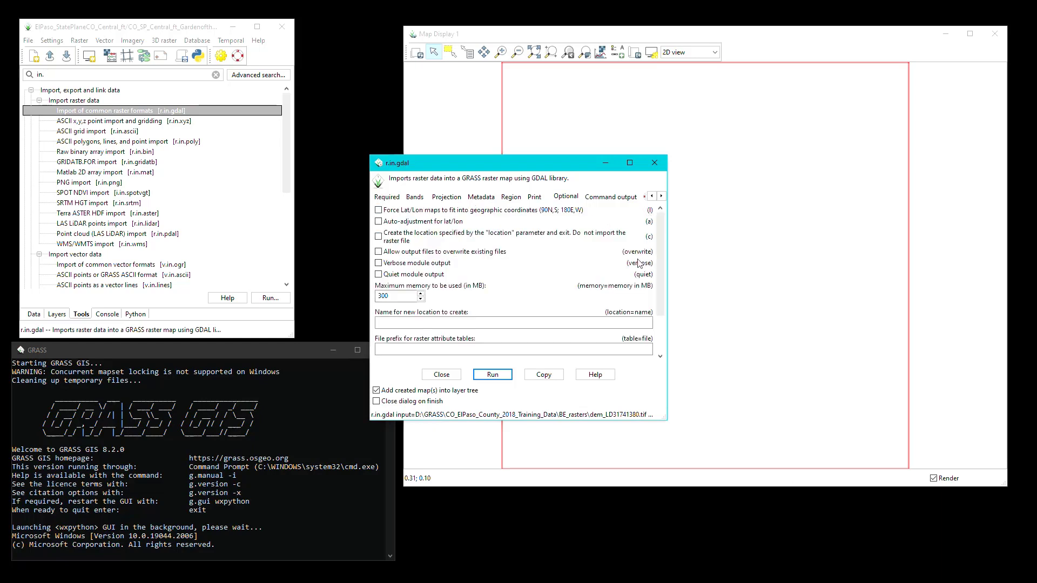
pyautogui.scroll(-3, 632, 286)
pyautogui.scroll(-1, 624, 290)
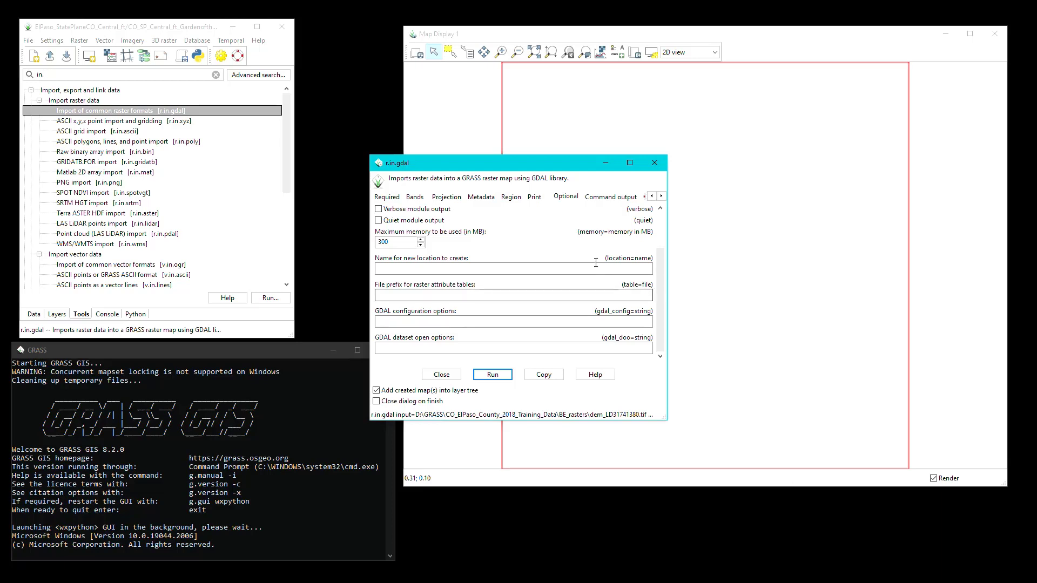
pyautogui.click(662, 198)
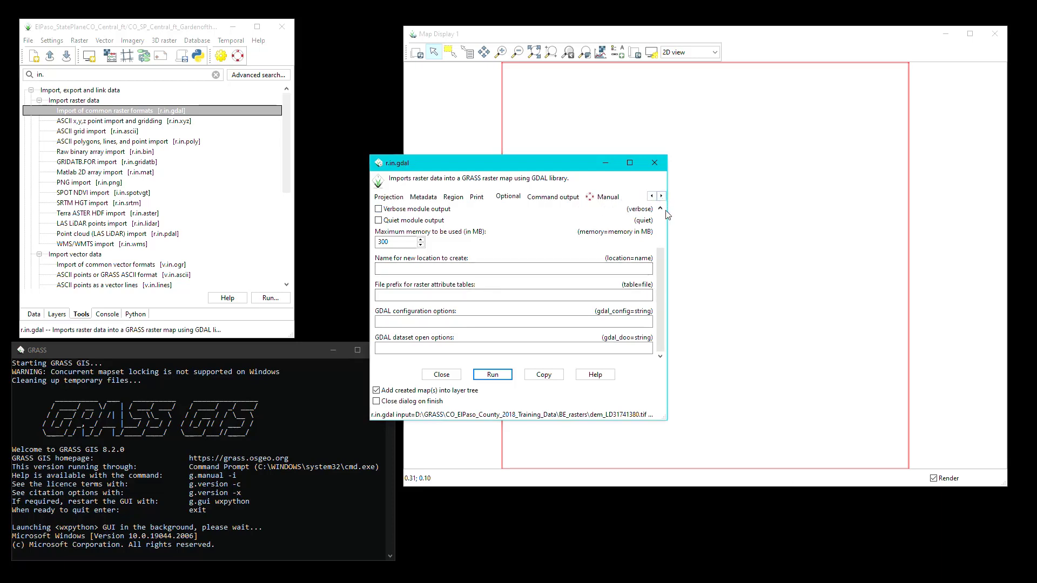
pyautogui.moveTo(668, 212); pyautogui.dragTo(694, 212)
pyautogui.click(662, 197)
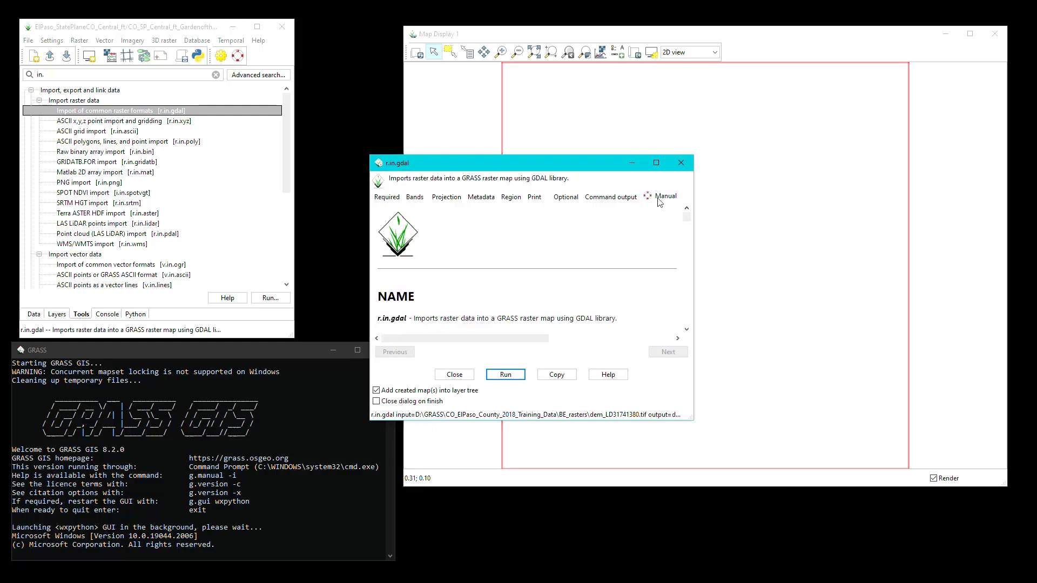
pyautogui.scroll(-4, 564, 251)
pyautogui.scroll(-6, 567, 264)
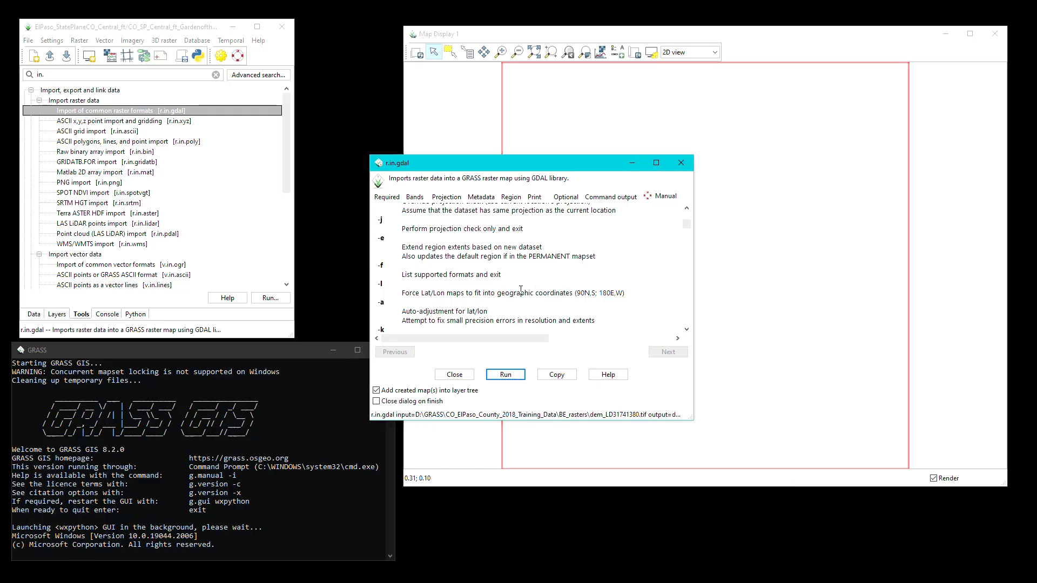
# Step: Run the r.in.gdal import of the DEM tile with its result added to the layer tree, and close the tool
pyautogui.click(387, 197)
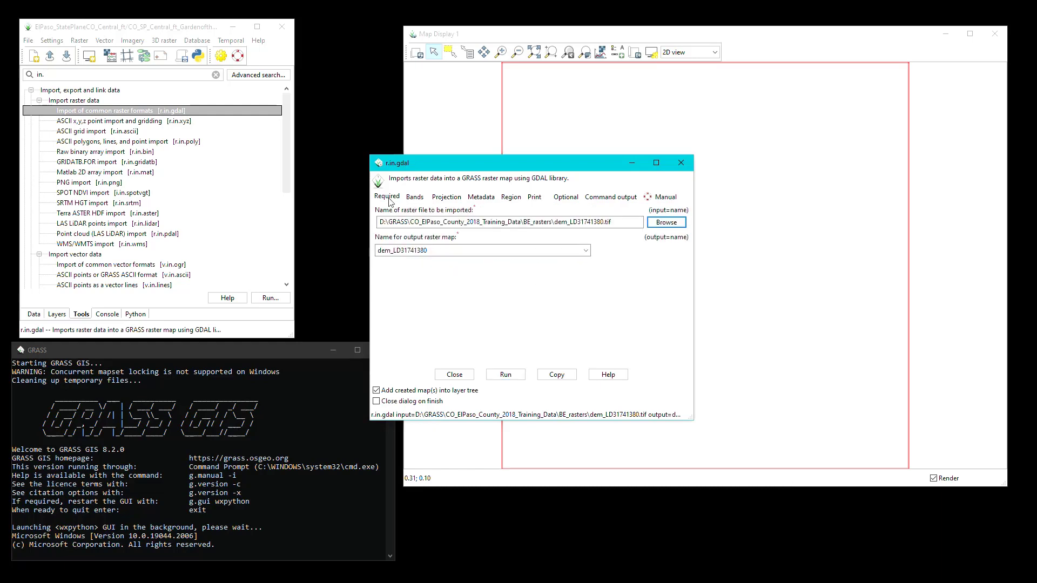
pyautogui.click(505, 375)
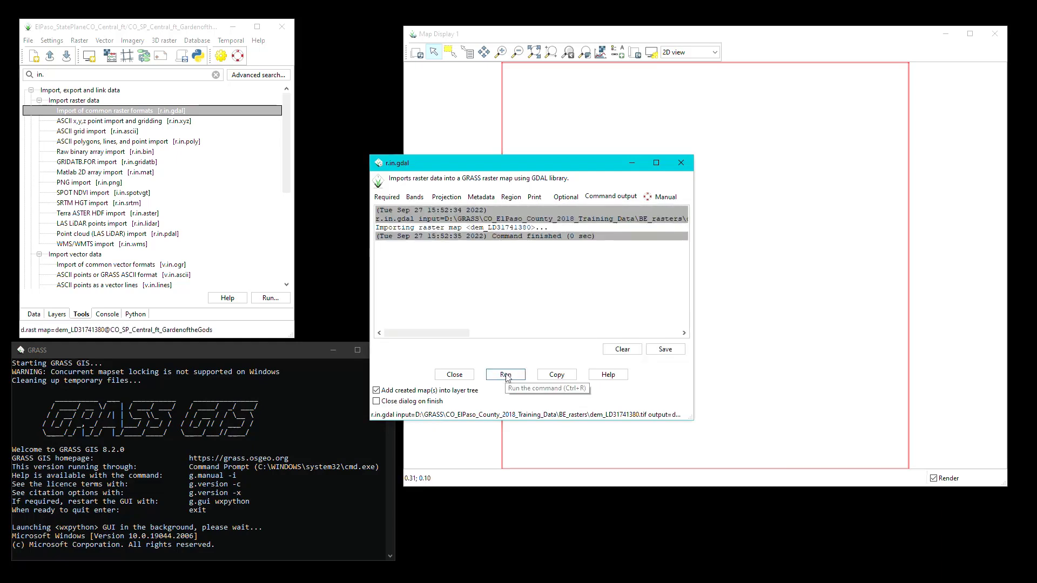
pyautogui.click(454, 375)
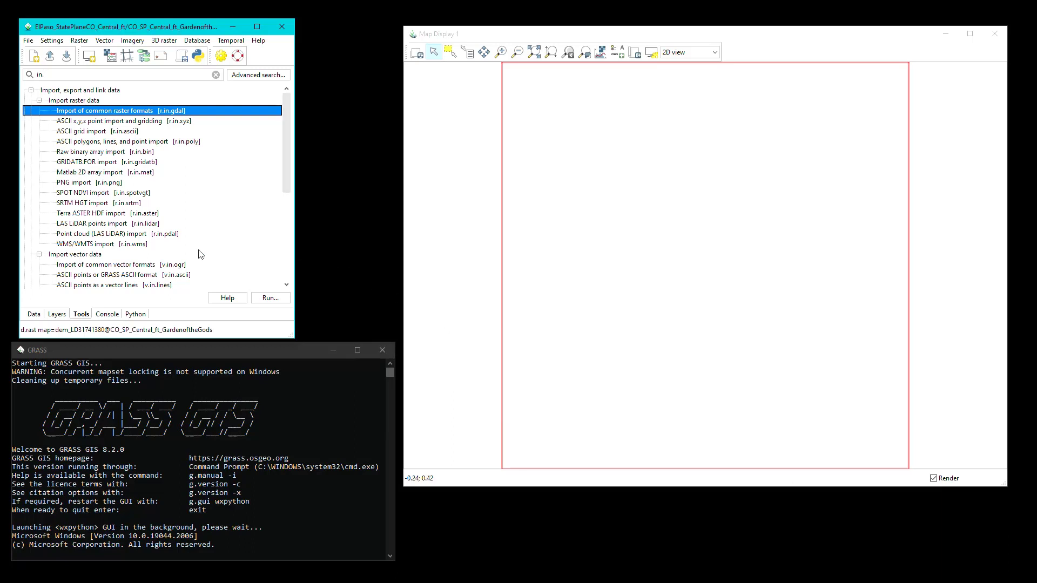
# Step: Zoom the map display to the dem_LD31741380 layer and set the computational region from that map
pyautogui.click(57, 316)
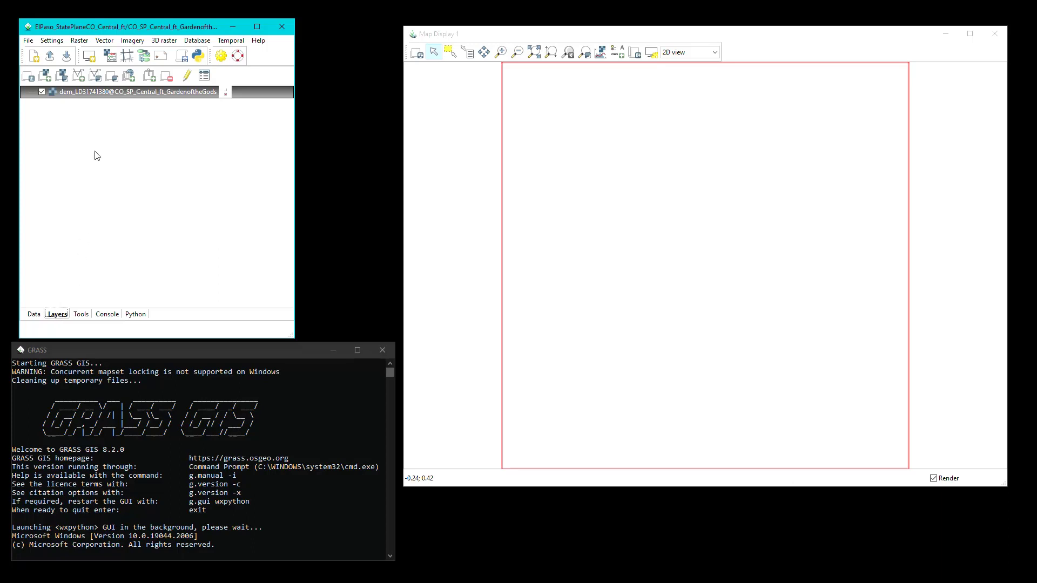
pyautogui.rightClick(113, 94)
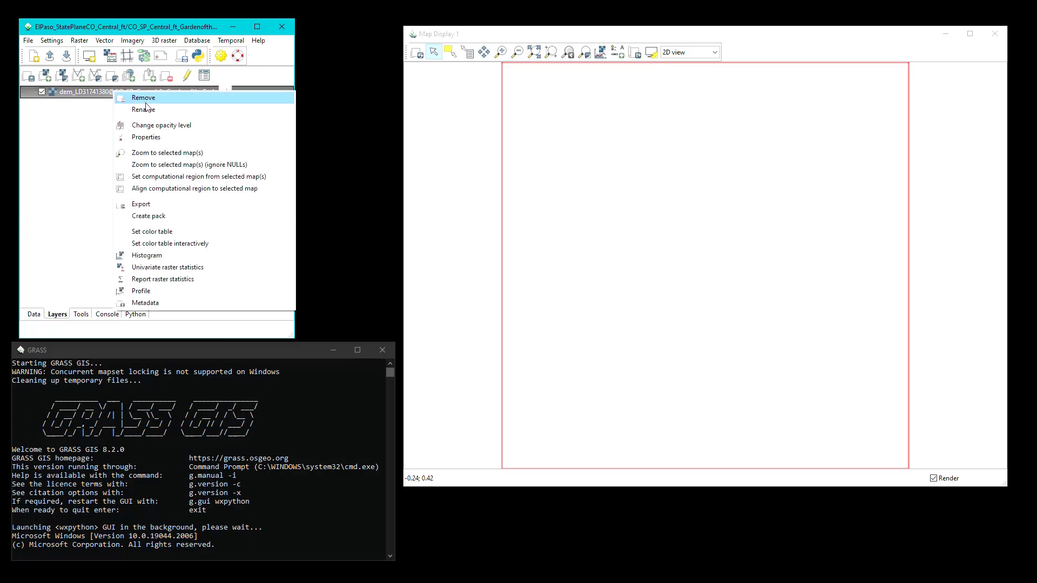
pyautogui.click(165, 154)
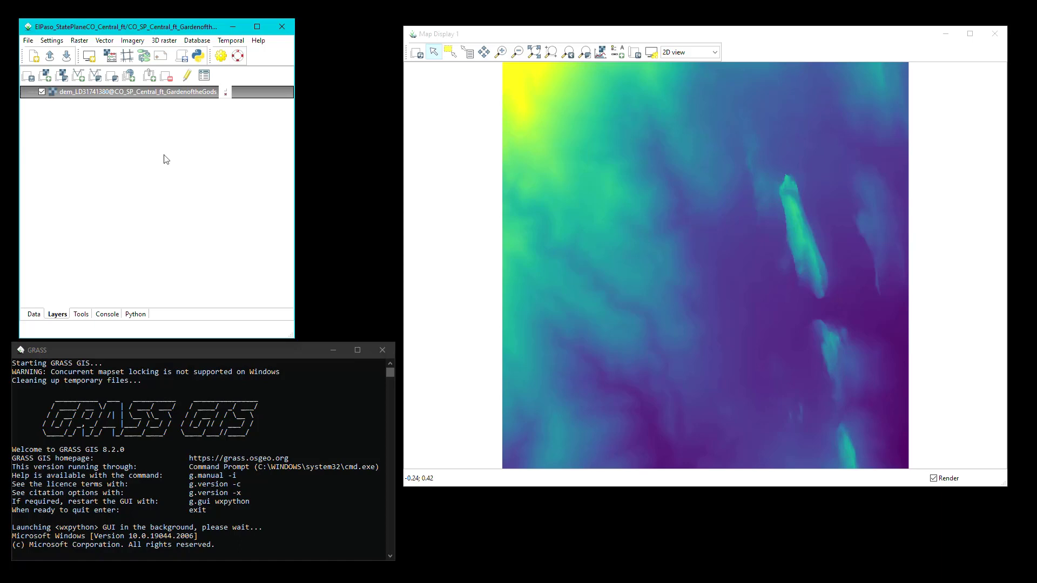
pyautogui.rightClick(138, 94)
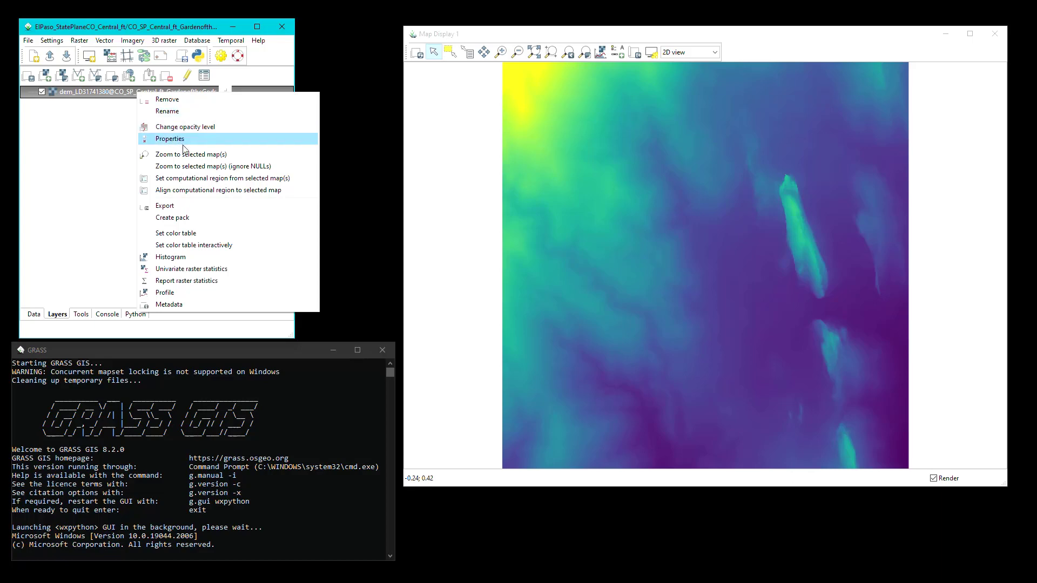
pyautogui.click(190, 181)
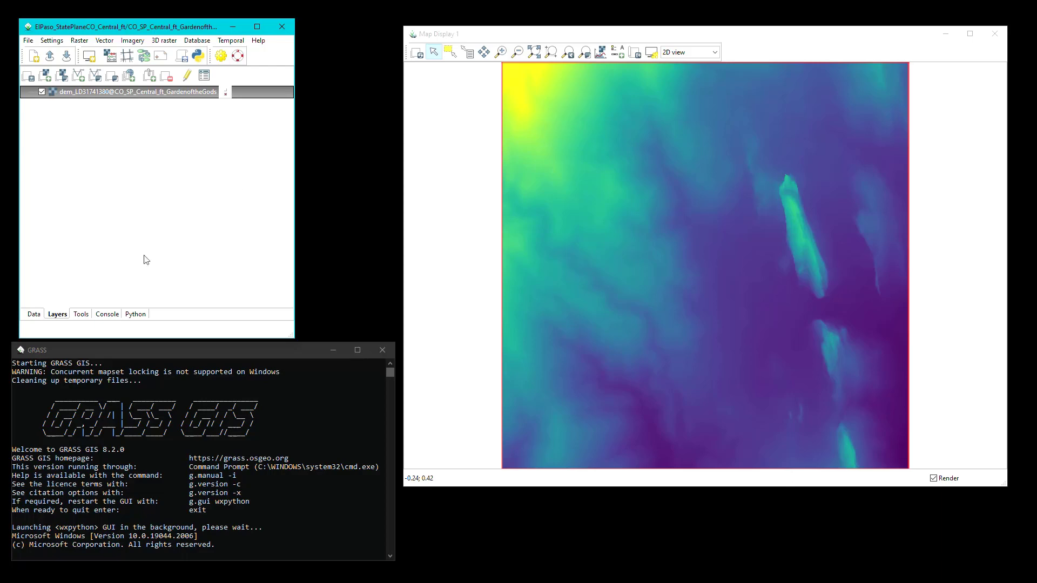
# Step: Save the current workspace as GRASS_Tutorial in the D:\GRASS folder
pyautogui.click(29, 43)
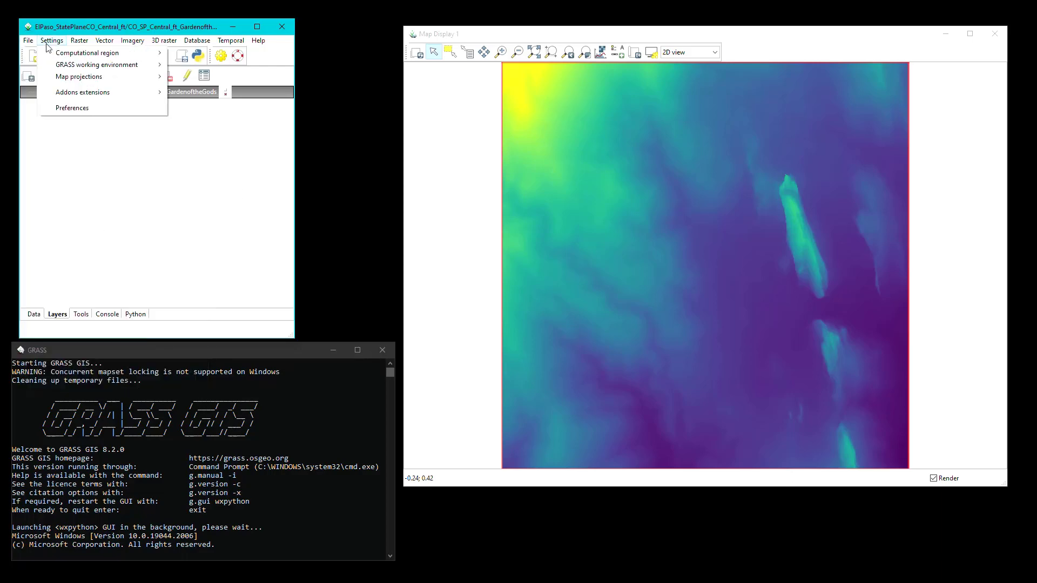
pyautogui.moveTo(35, 54)
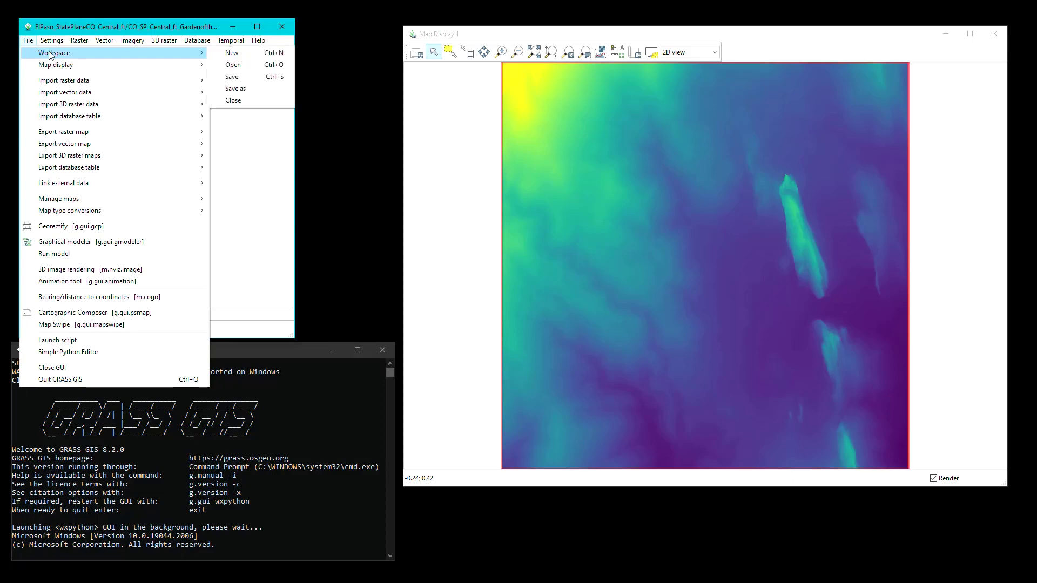
pyautogui.click(231, 76)
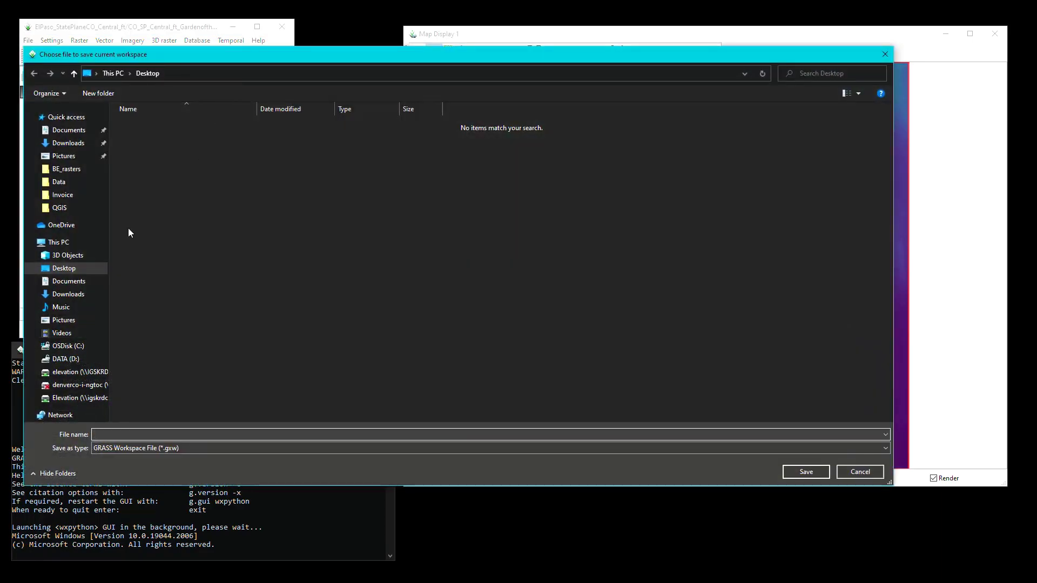
pyautogui.click(76, 362)
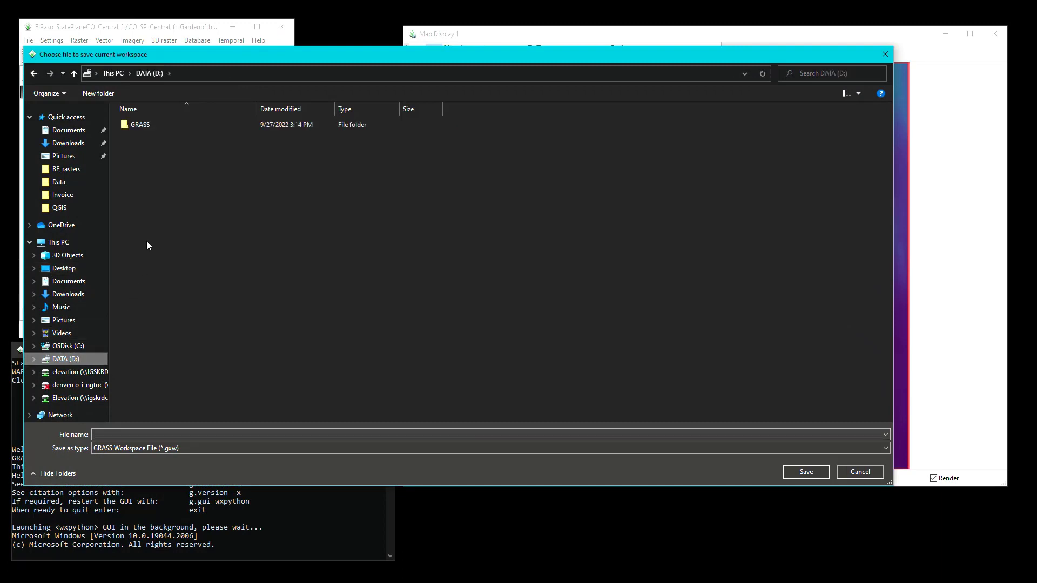
pyautogui.doubleClick(140, 124)
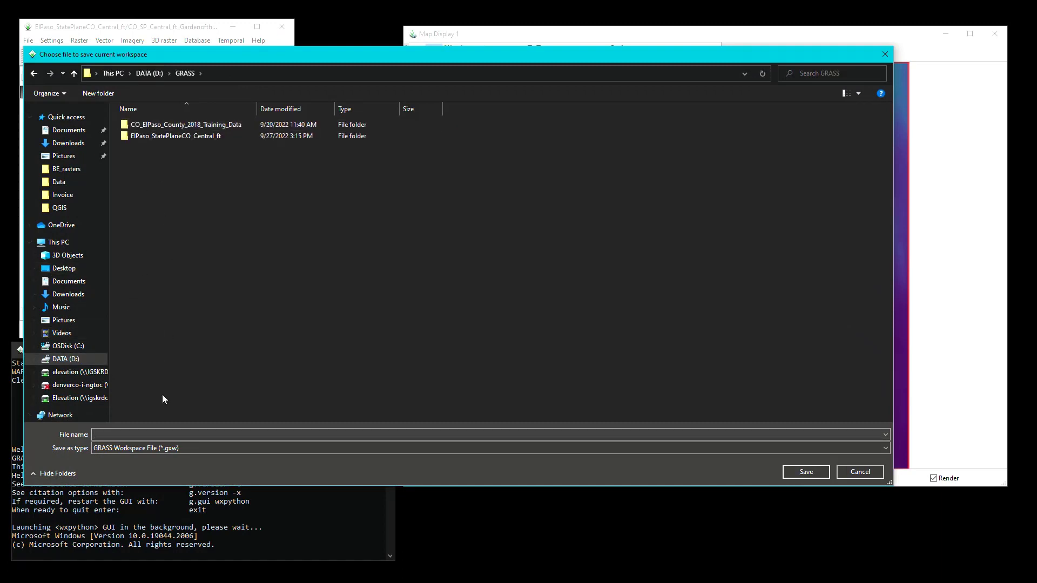
pyautogui.click(153, 430)
pyautogui.write('GRASS')
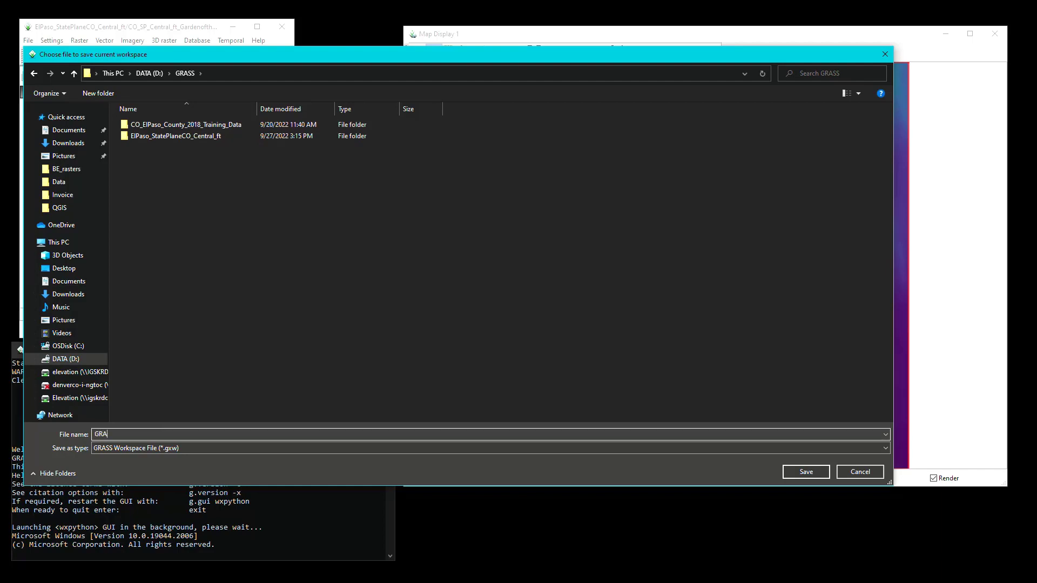
pyautogui.write('_Tutorial')
pyautogui.click(803, 471)
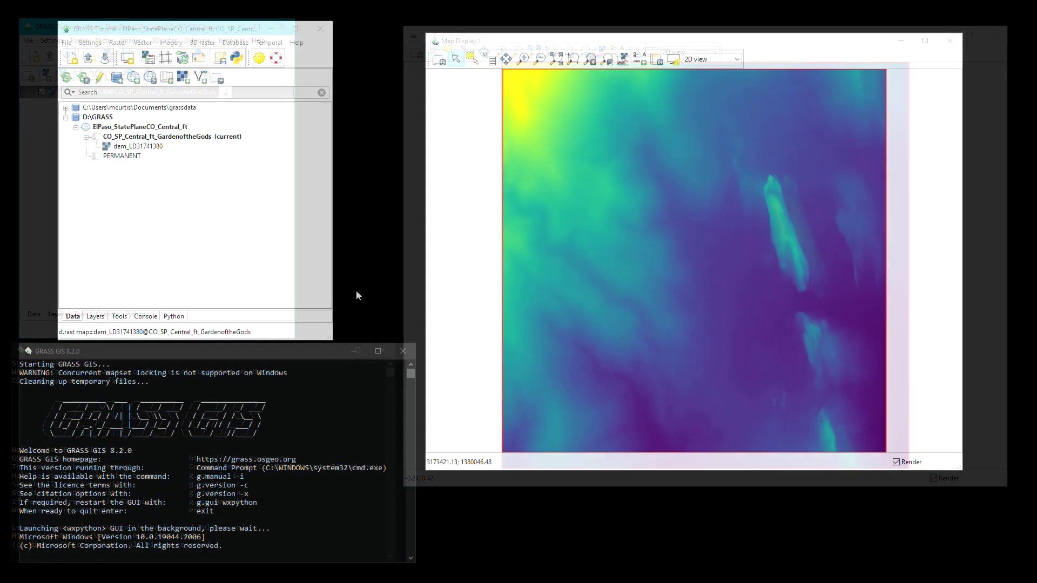
# Step: Open the saved workspace file GRASS_Tutorial.gxw from the D:\GRASS folder
pyautogui.click(67, 43)
pyautogui.moveTo(197, 57)
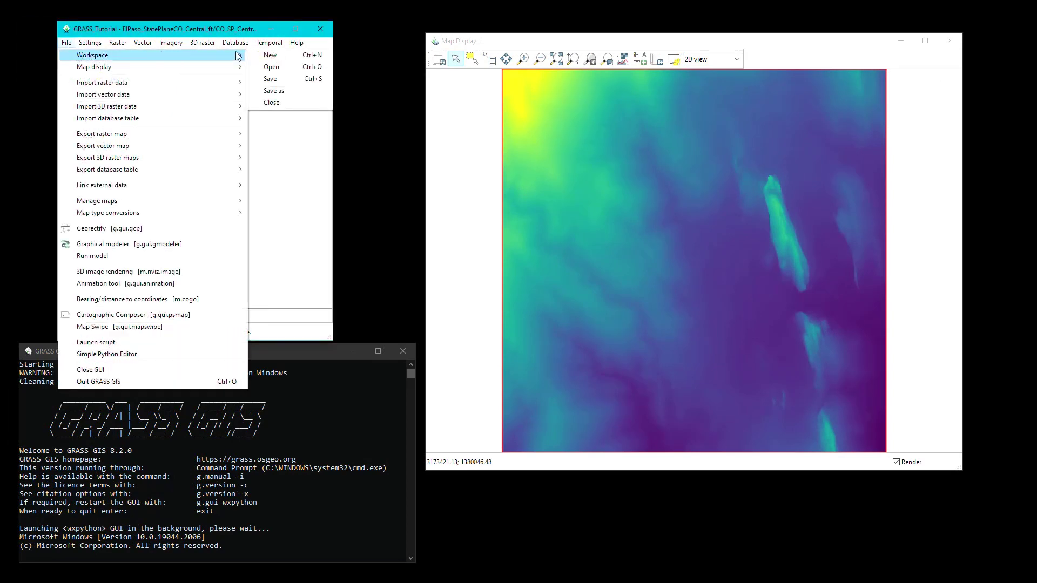
pyautogui.click(270, 67)
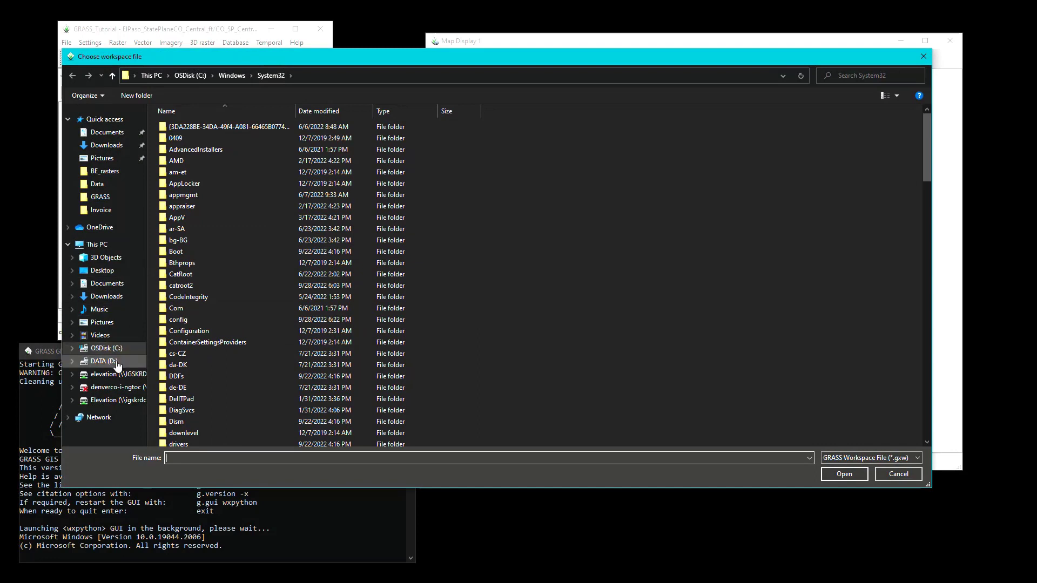
pyautogui.click(104, 360)
pyautogui.doubleClick(192, 128)
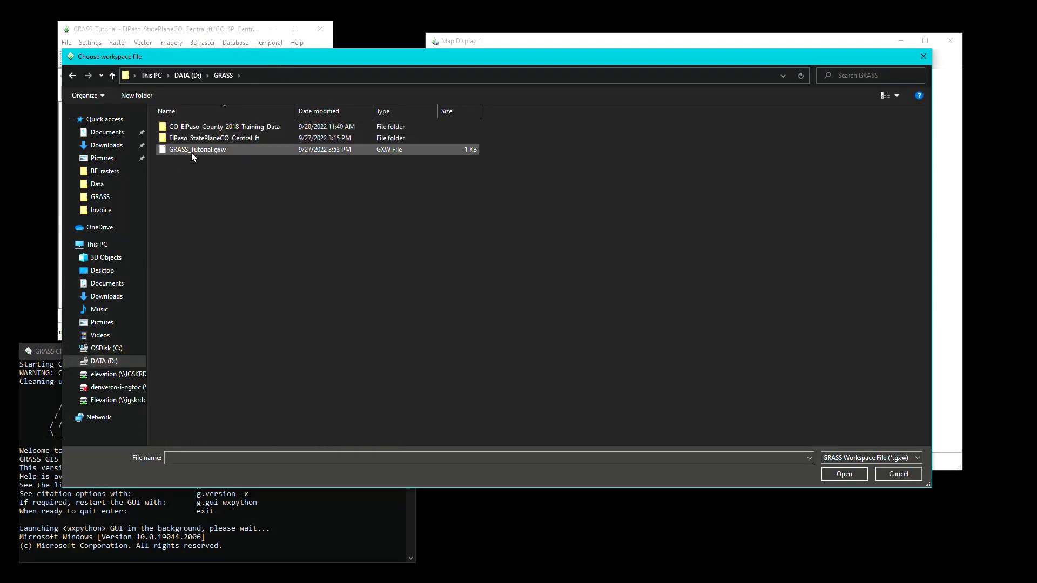
pyautogui.click(191, 153)
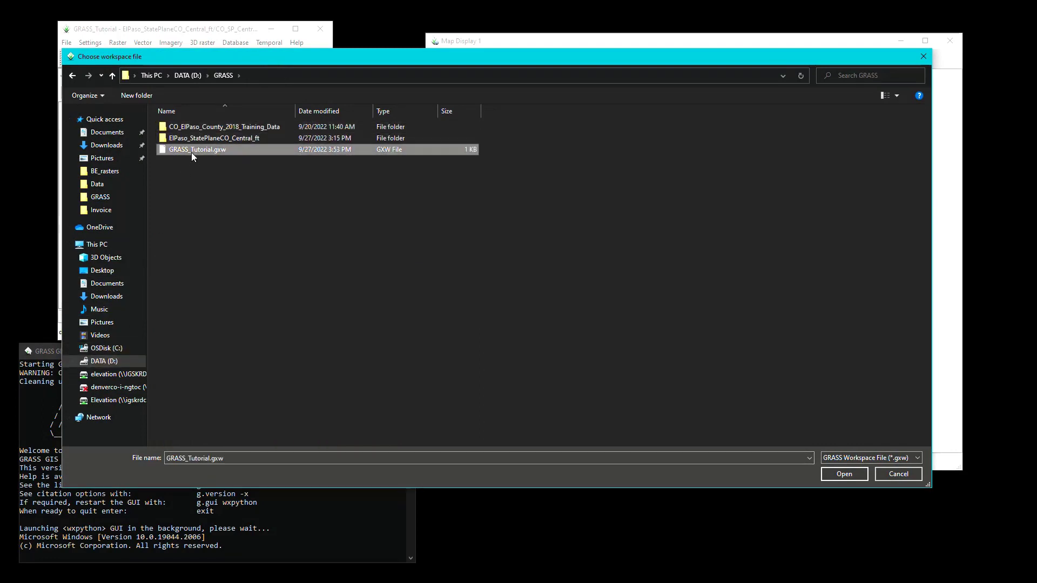
pyautogui.click(853, 475)
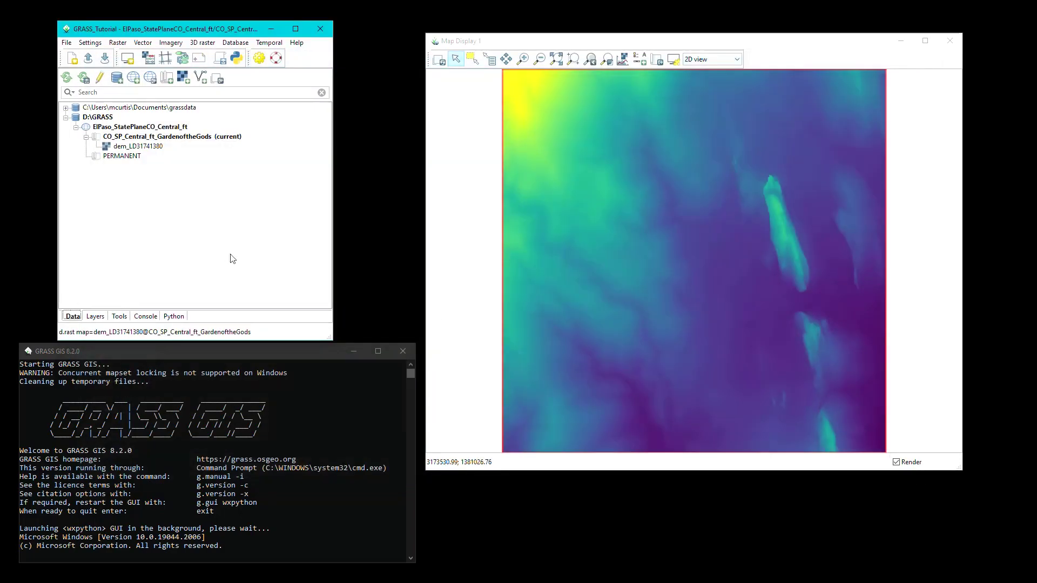
# Step: Search the tools for "colors" and open the raster color tables tool, r.colors
pyautogui.click(121, 317)
pyautogui.click(112, 77)
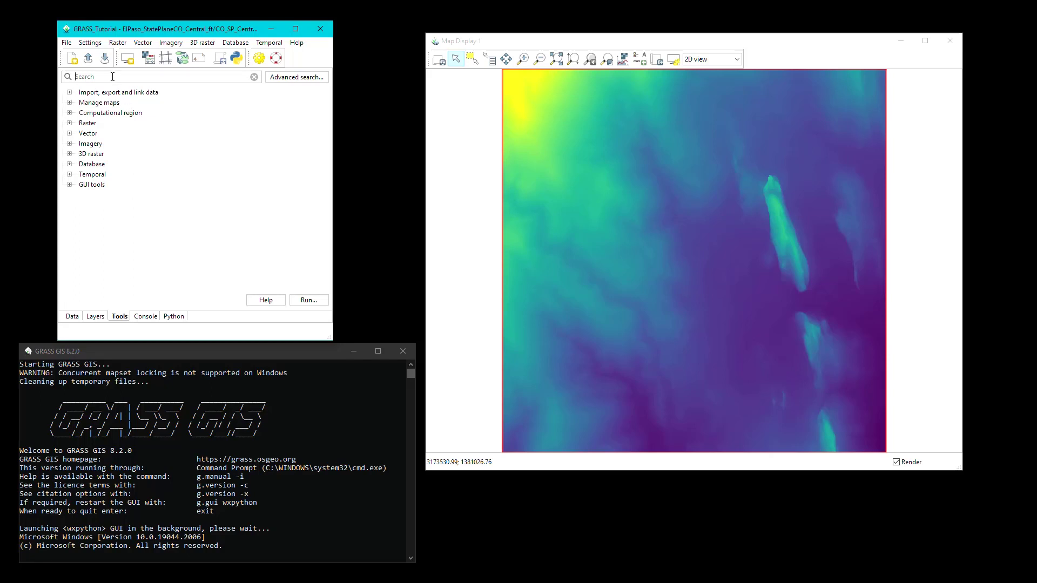
pyautogui.write('colors')
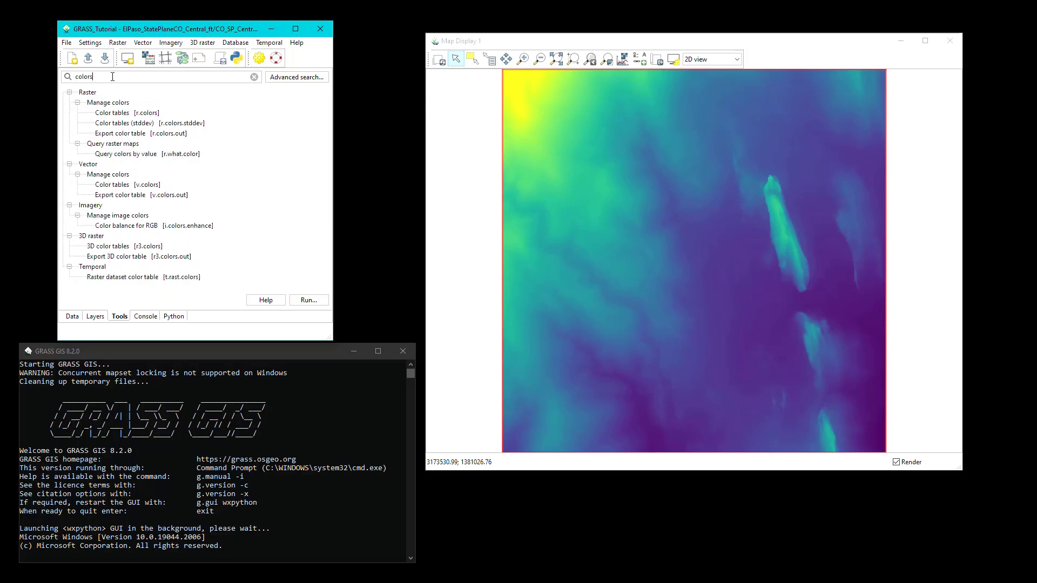
pyautogui.click(111, 114)
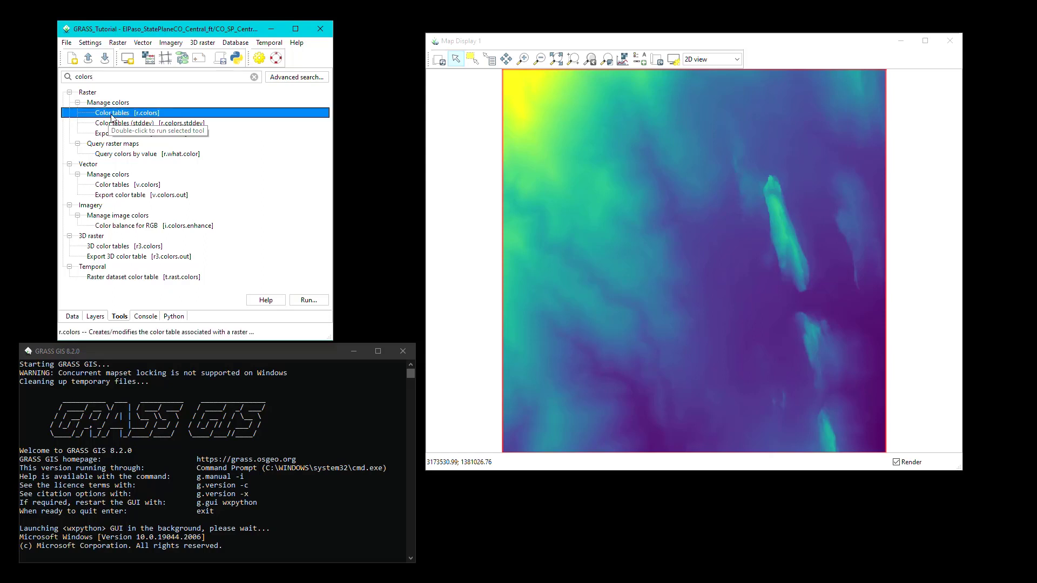
pyautogui.doubleClick(112, 115)
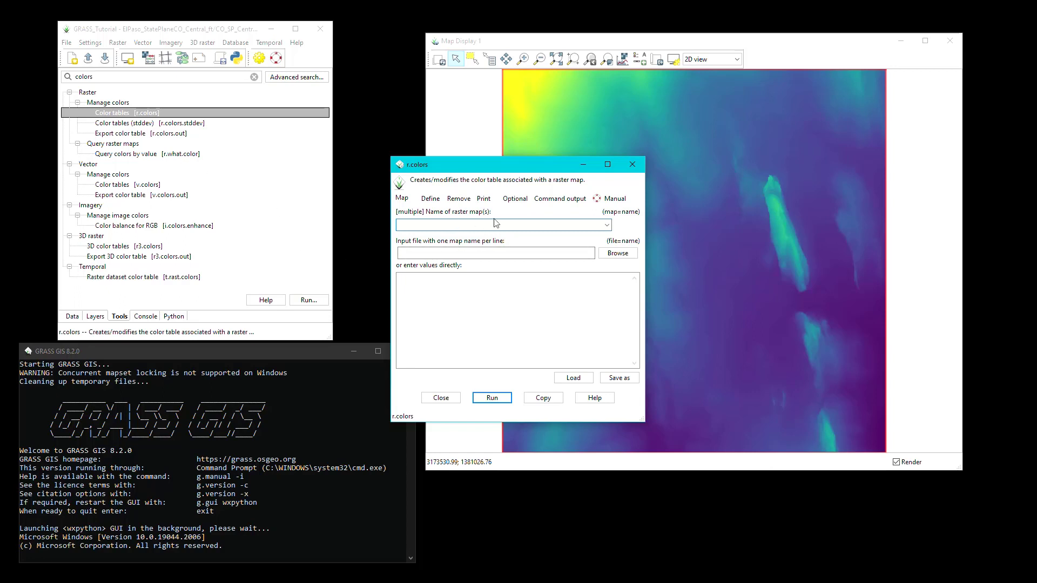
# Step: Choose the dem_LD31741380 raster from the map display and the elevation color table in r.colors
pyautogui.click(607, 224)
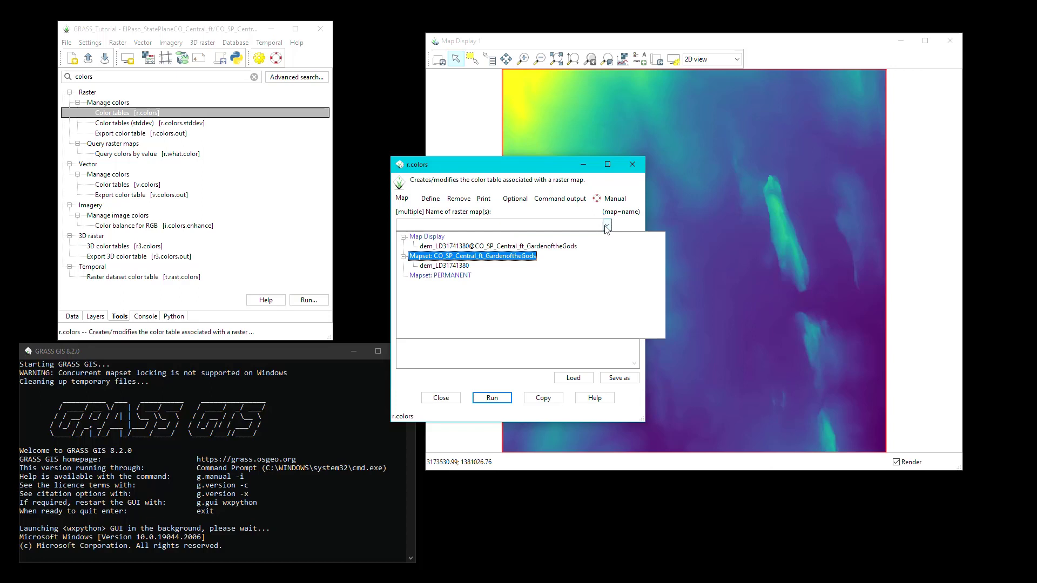
pyautogui.click(558, 246)
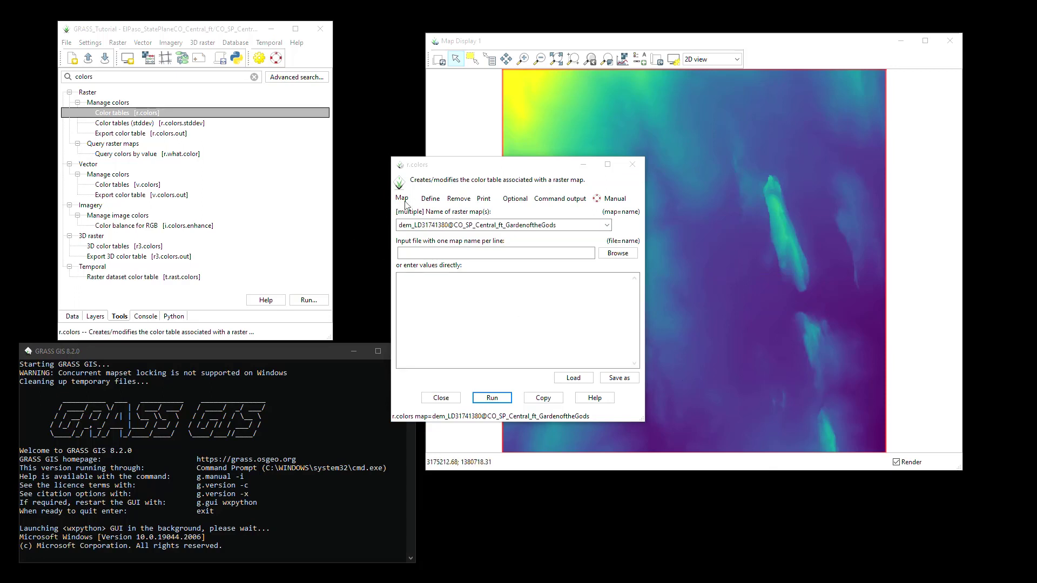
pyautogui.click(430, 200)
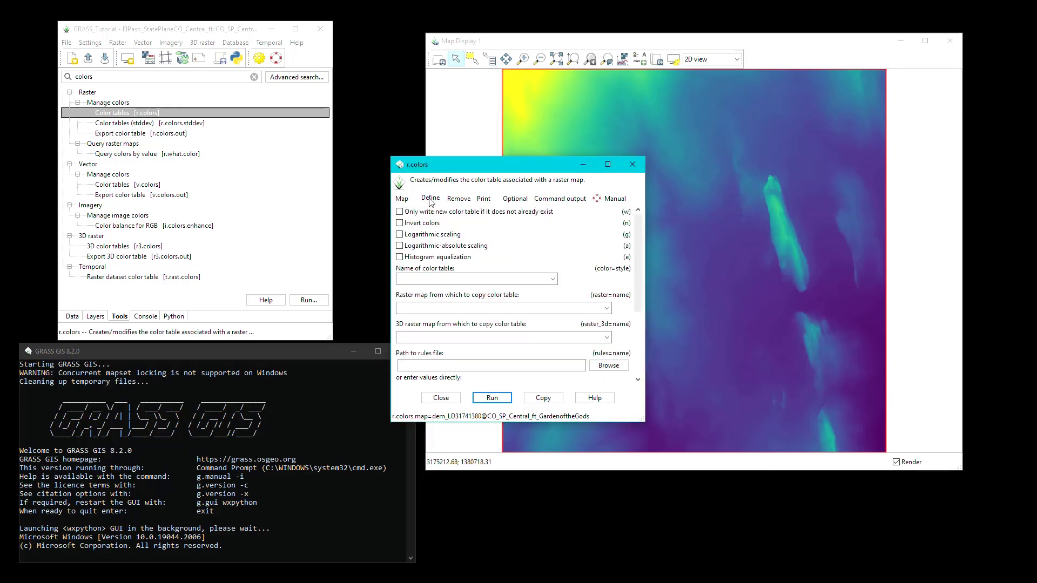
pyautogui.click(553, 280)
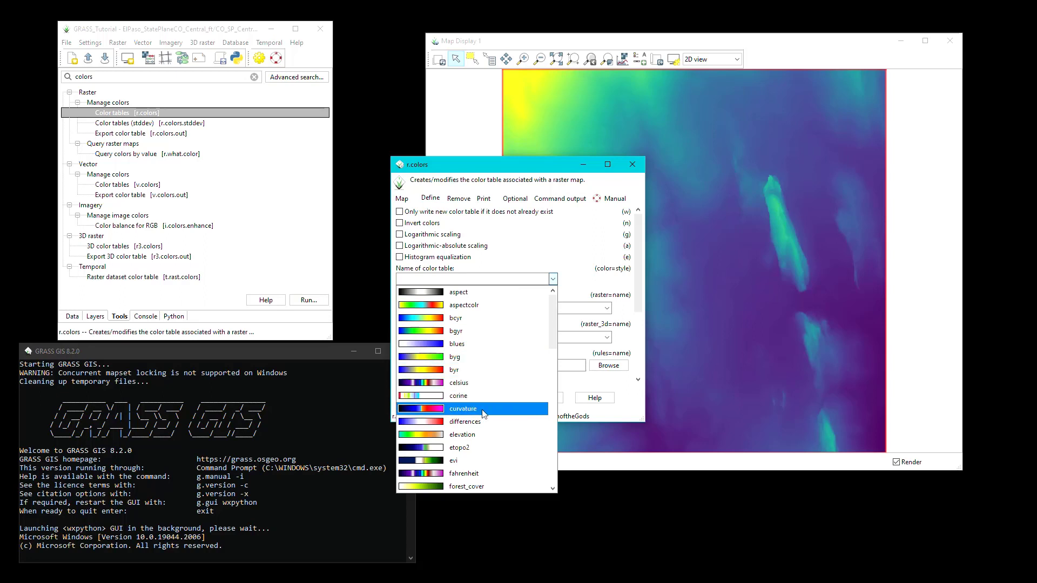
pyautogui.click(479, 438)
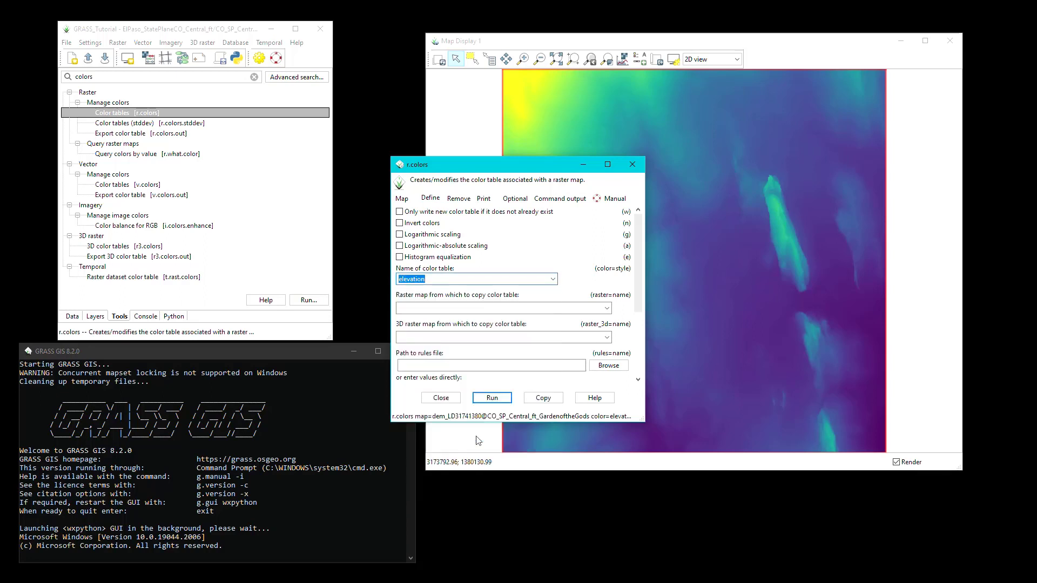
# Step: Examine the parameters and the descriptions of the available color tables in the r.colors manual
pyautogui.click(610, 198)
pyautogui.scroll(-1, 540, 274)
pyautogui.scroll(-5, 540, 274)
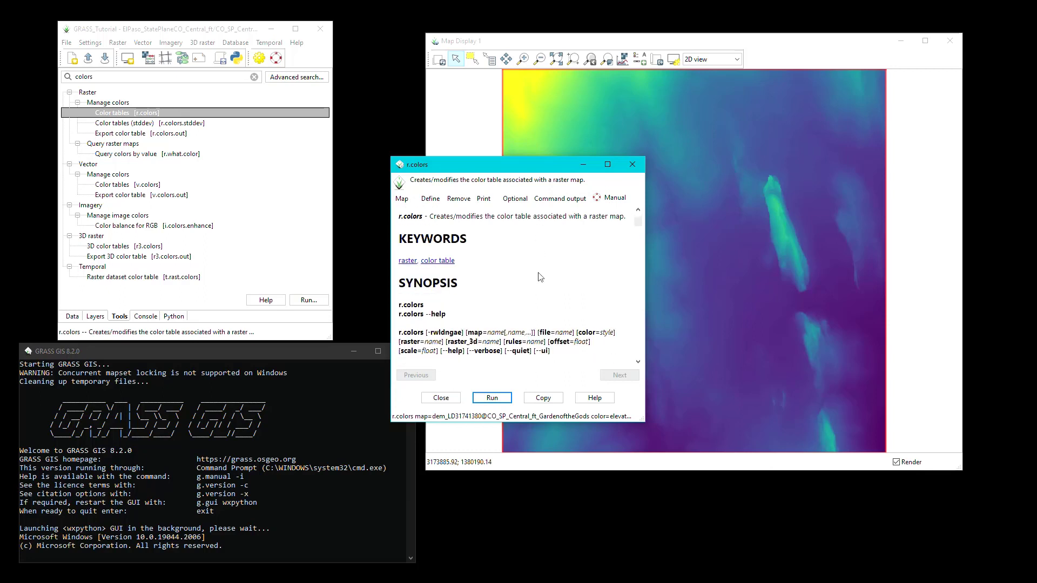
pyautogui.scroll(-1, 539, 277)
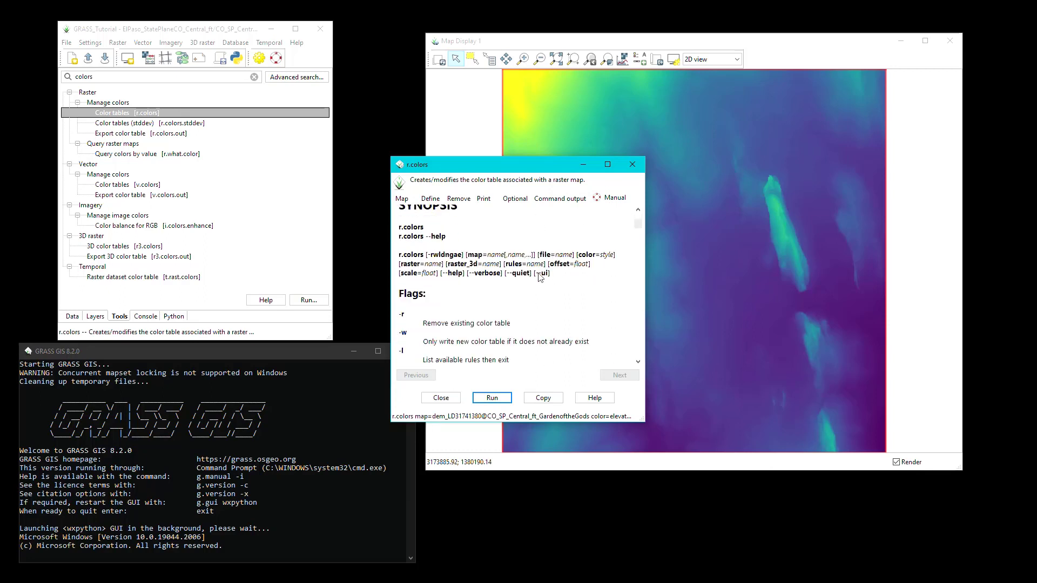
pyautogui.scroll(-10, 540, 277)
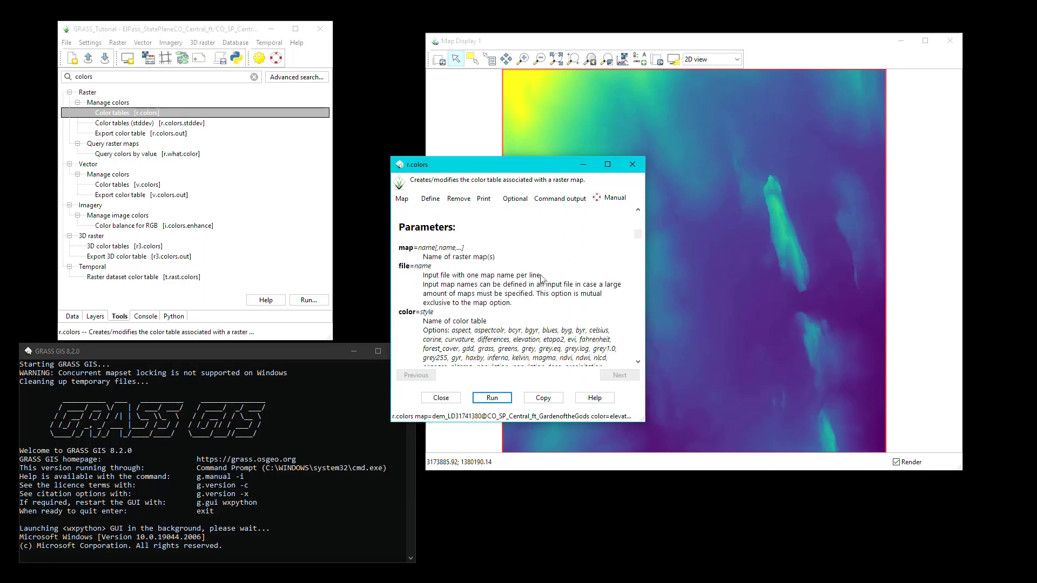
pyautogui.scroll(-10, 541, 277)
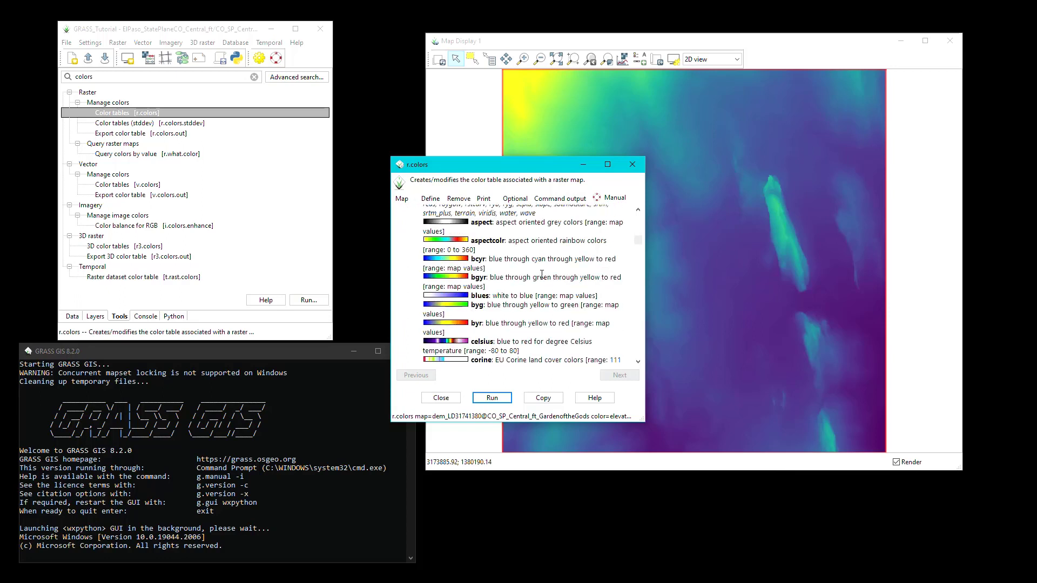
pyautogui.scroll(-2, 542, 275)
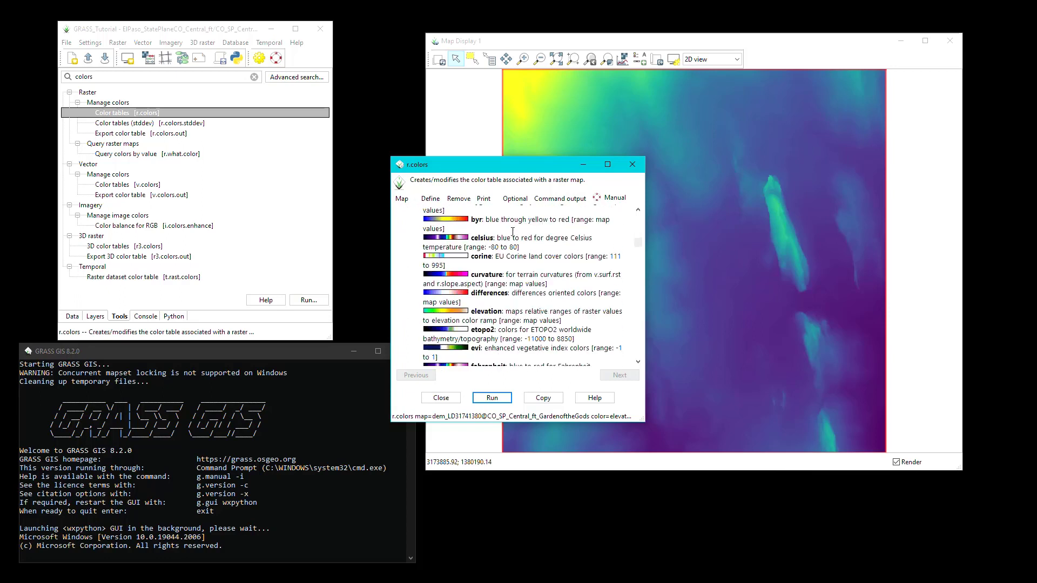
# Step: Run r.colors on the dem_LD31741380 raster and close the tool
pyautogui.click(410, 203)
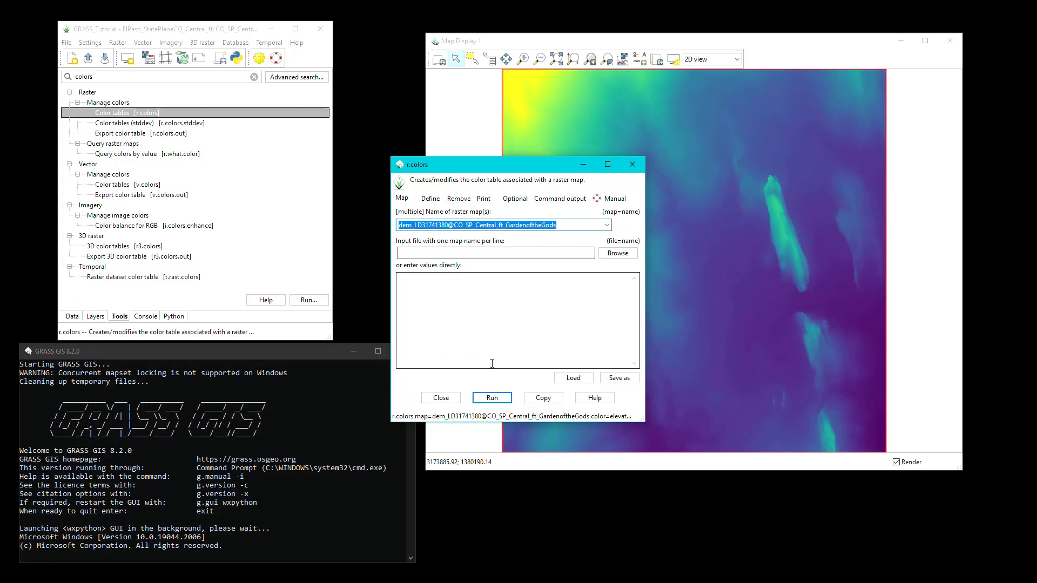
pyautogui.click(491, 398)
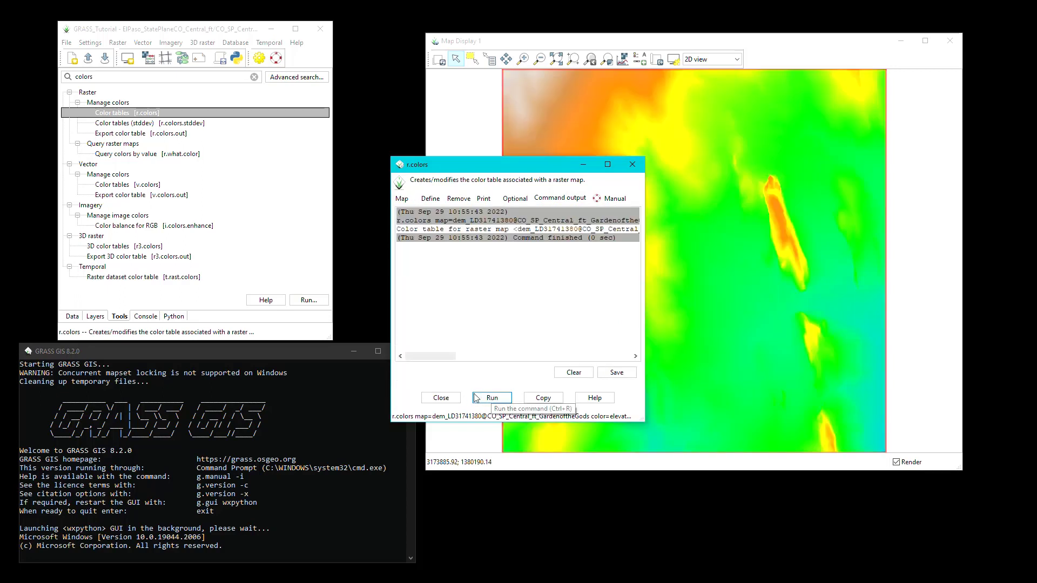
pyautogui.click(446, 398)
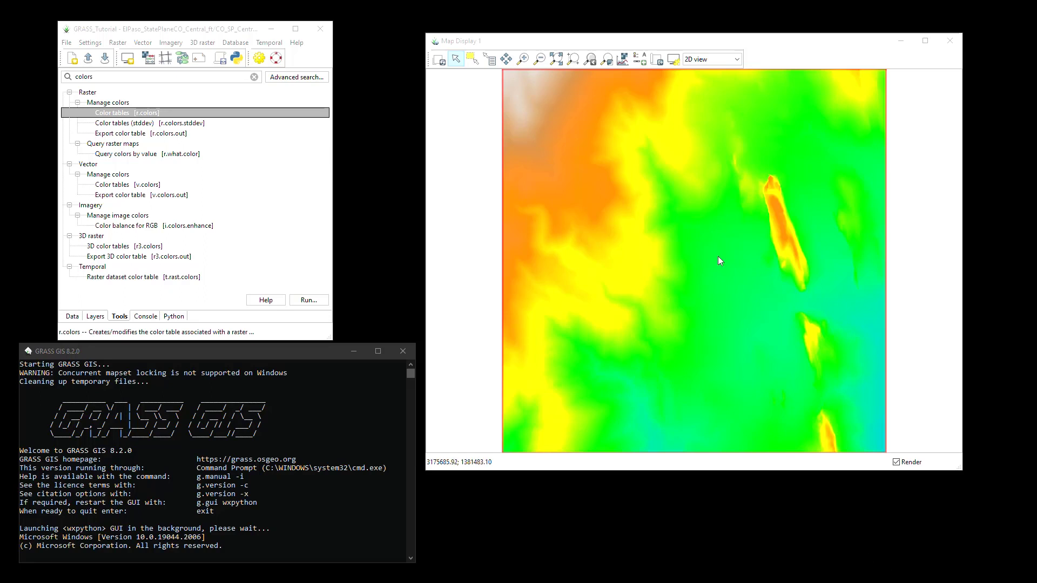
# Step: Show the DEM in 3D view from the southwest with a z-exaggeration of 1.5
pyautogui.click(729, 60)
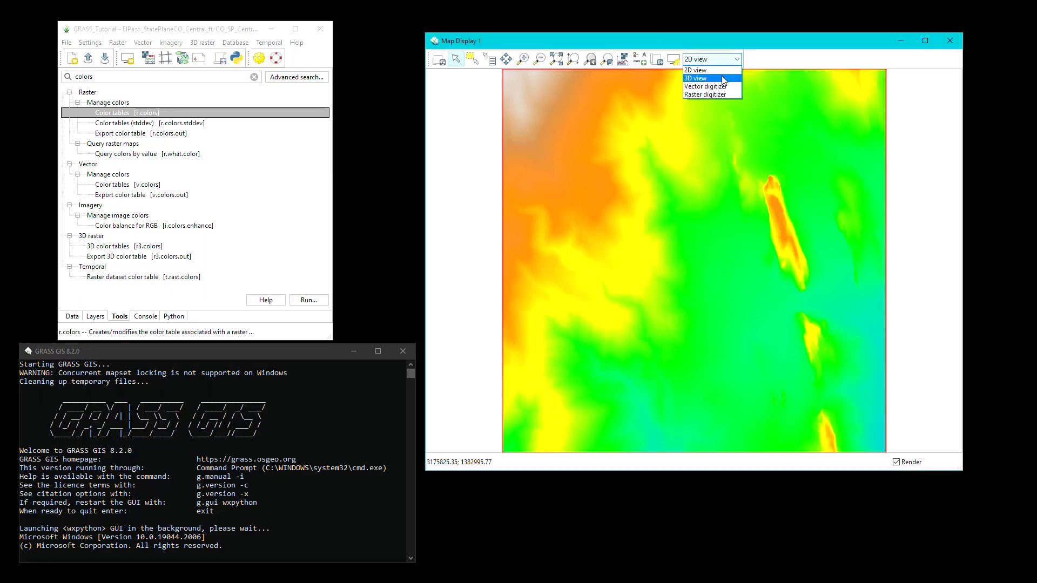
pyautogui.click(724, 79)
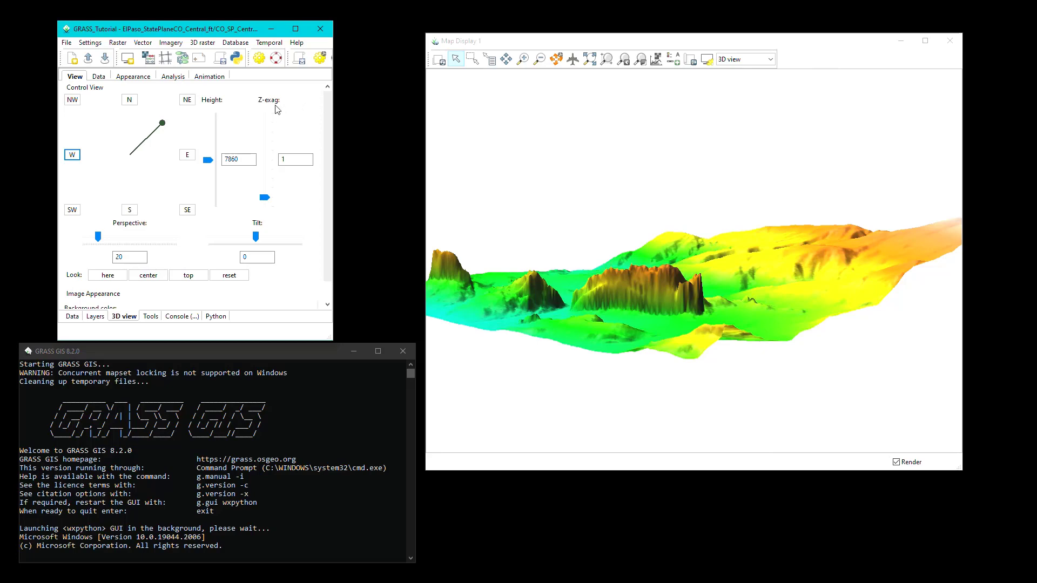
pyautogui.click(163, 125)
pyautogui.moveTo(163, 125); pyautogui.dragTo(99, 186)
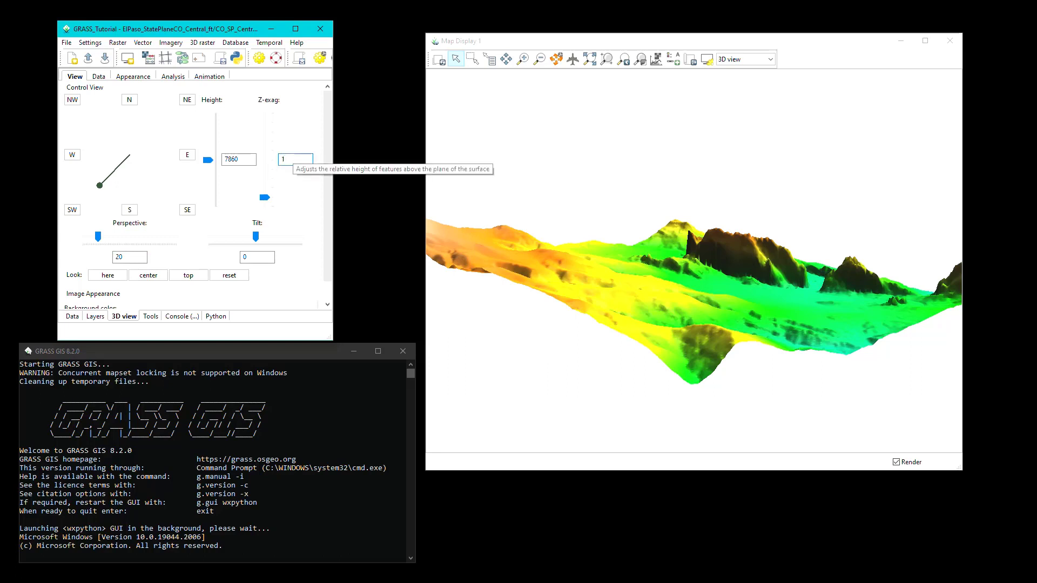
pyautogui.press('Return')
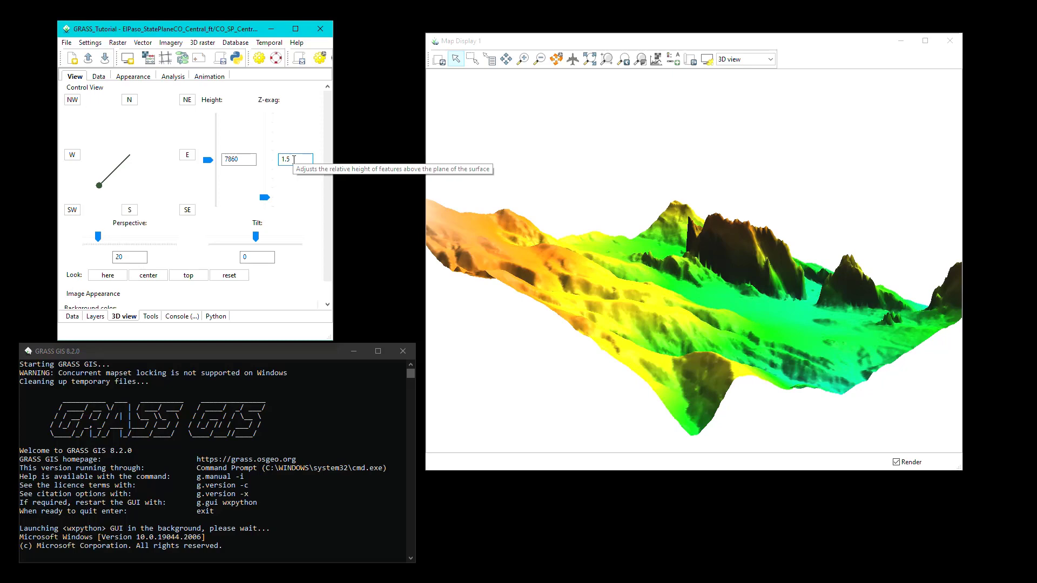
# Step: Move the light source of the 3D view to the northwest
pyautogui.click(134, 77)
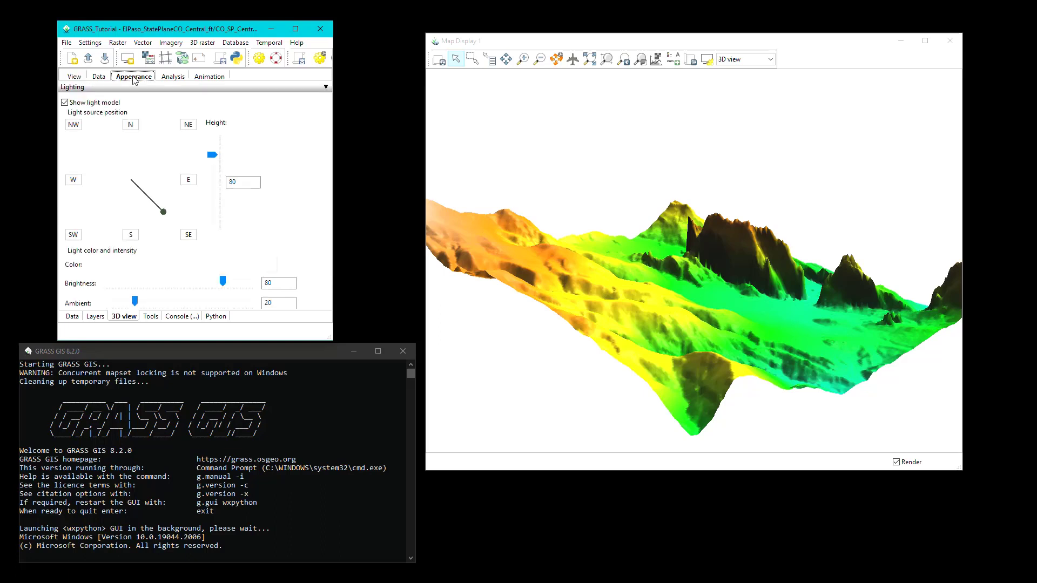
pyautogui.click(163, 206)
pyautogui.moveTo(163, 206); pyautogui.dragTo(101, 150)
pyautogui.click(860, 558)
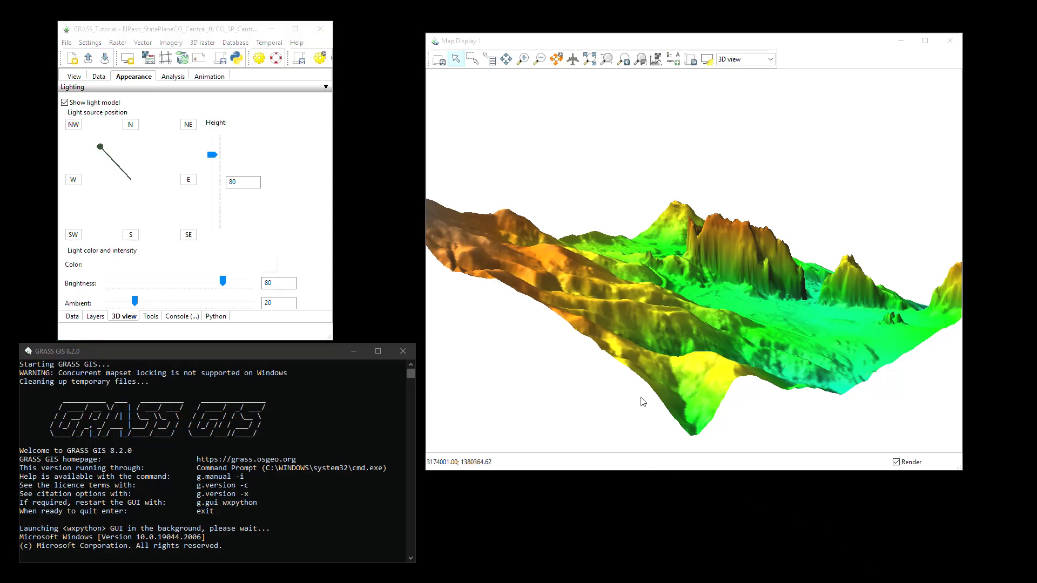
# Step: Return Map Display 1 to 2D view and add a second map display with its own layer list
pyautogui.click(773, 60)
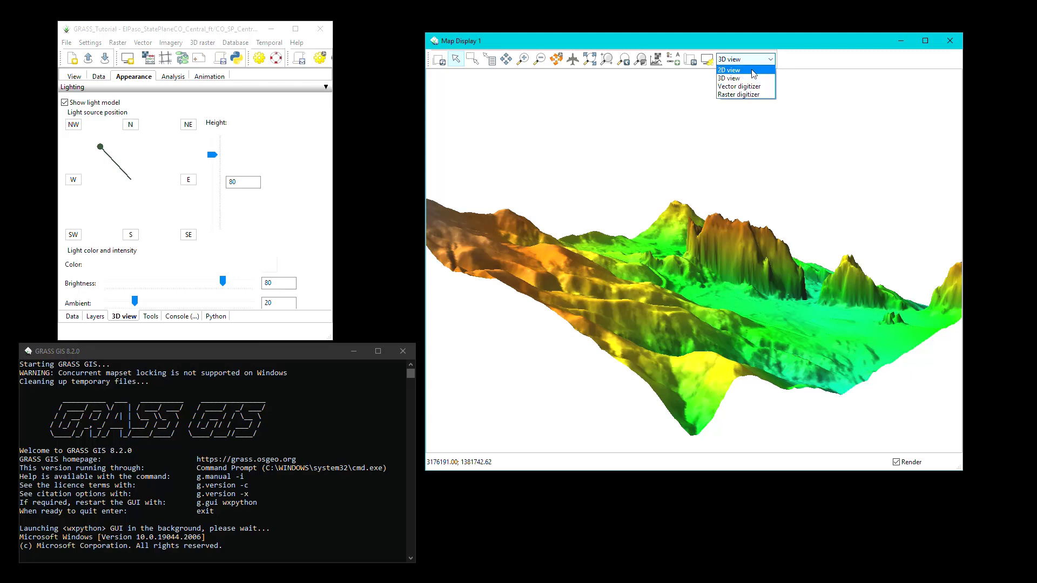
pyautogui.click(753, 71)
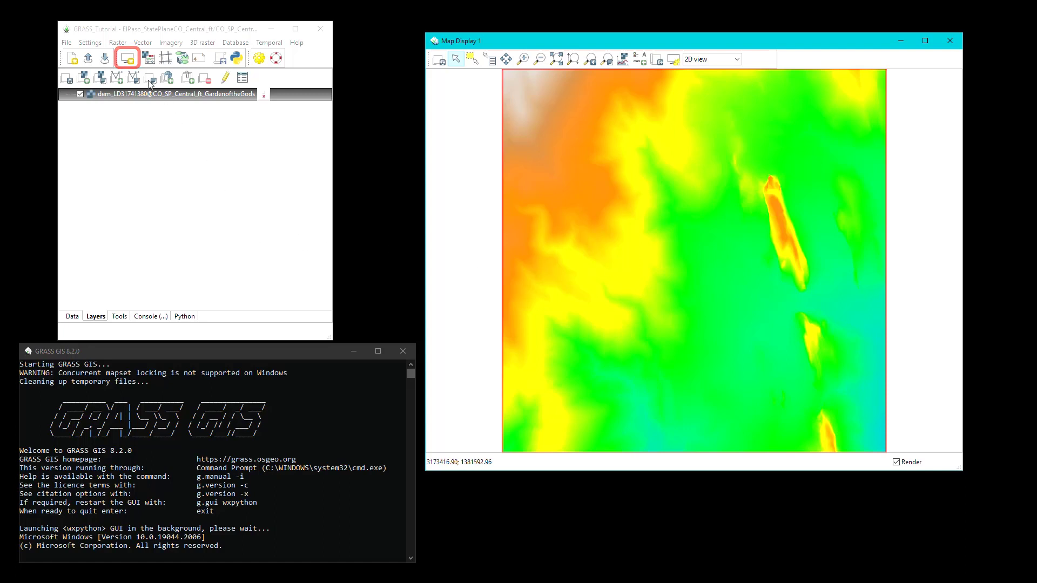
pyautogui.click(132, 63)
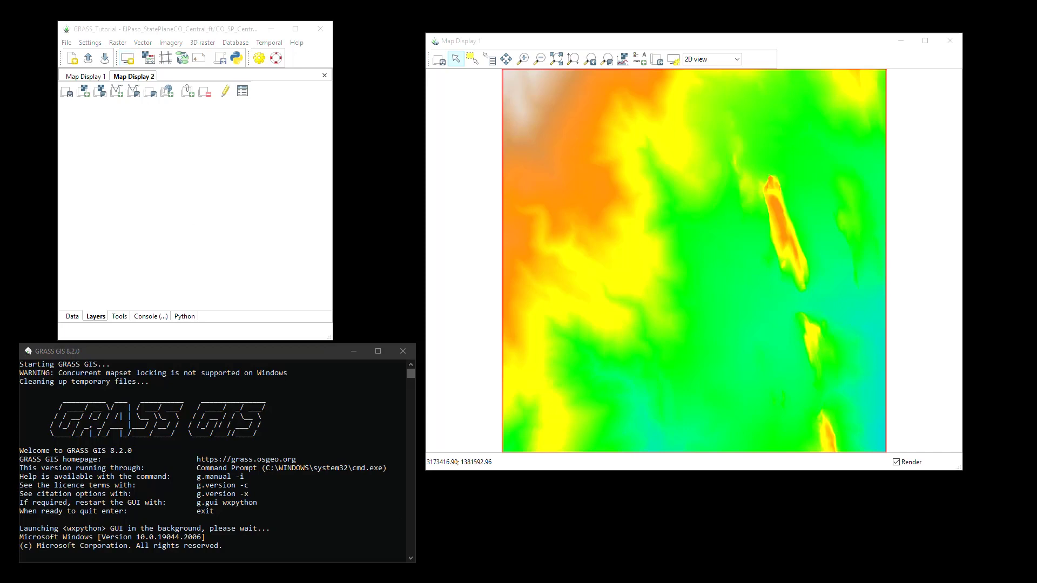
pyautogui.moveTo(918, 76); pyautogui.dragTo(617, 86)
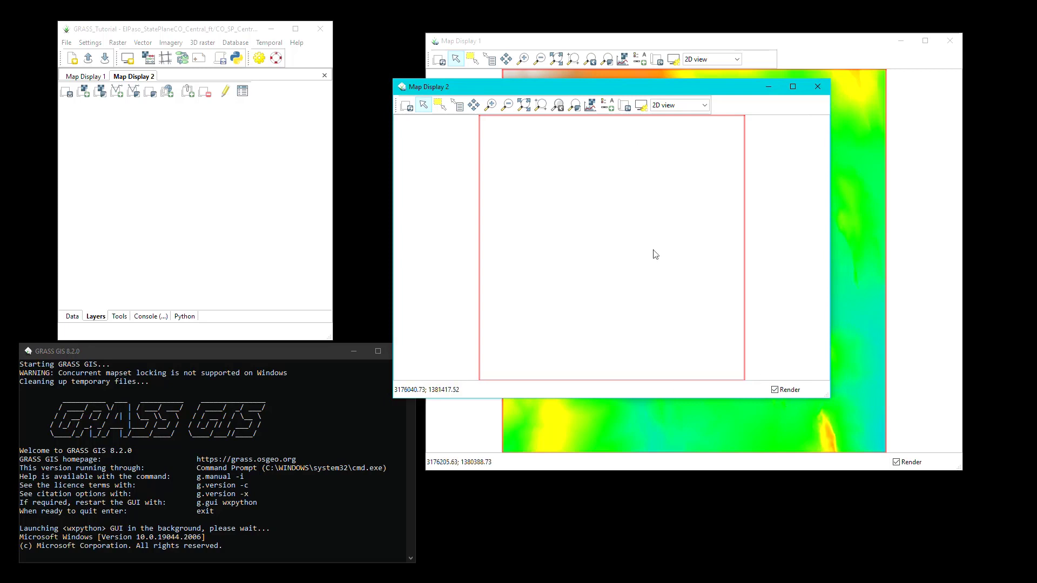
pyautogui.click(133, 78)
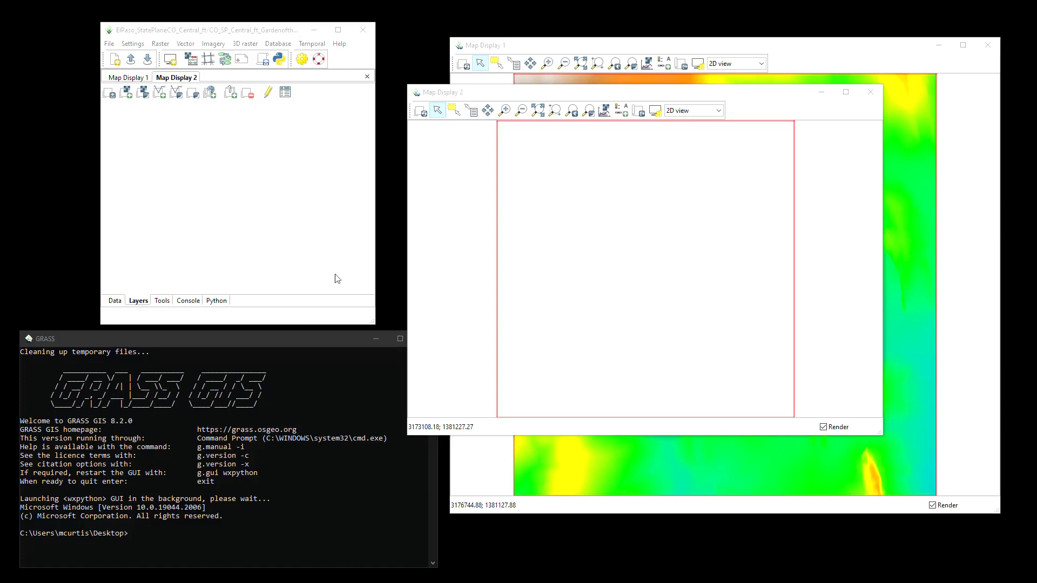
pyautogui.click(172, 81)
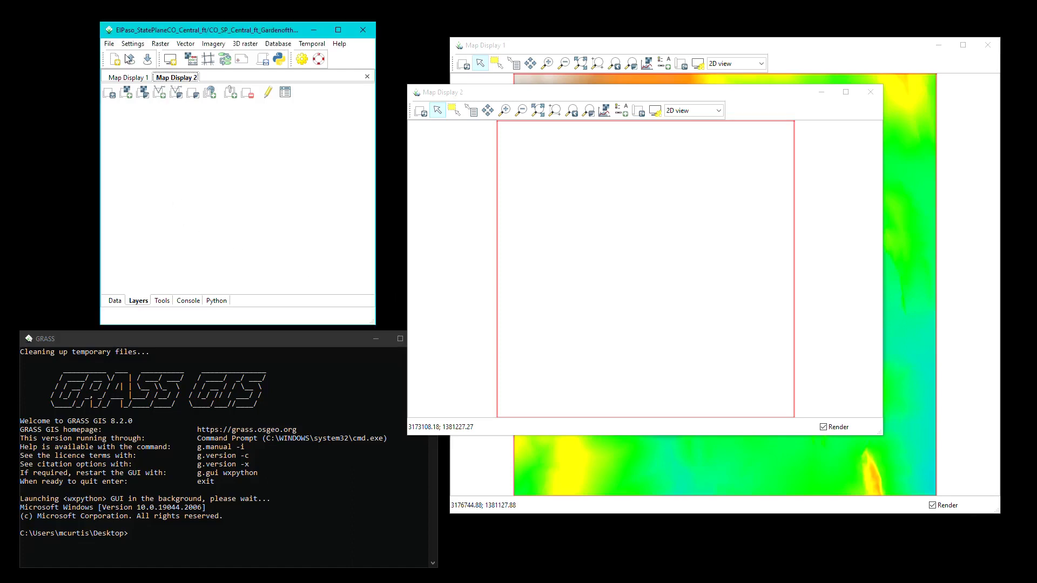
# Step: Start a simplified raster import with reprojection, using a directory as source and GeoTIFF as format
pyautogui.click(109, 44)
pyautogui.moveTo(122, 48)
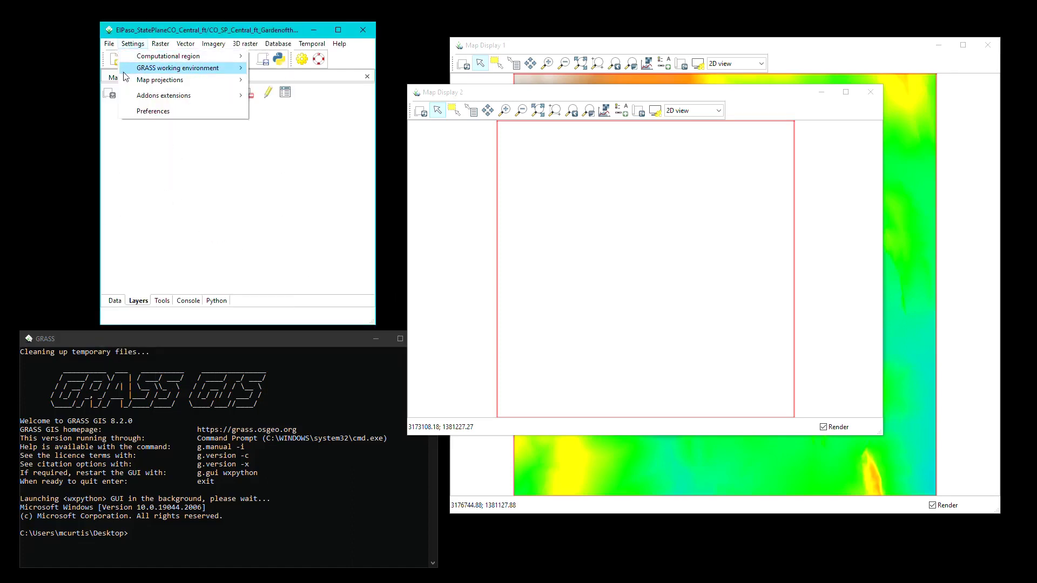
pyautogui.moveTo(117, 86)
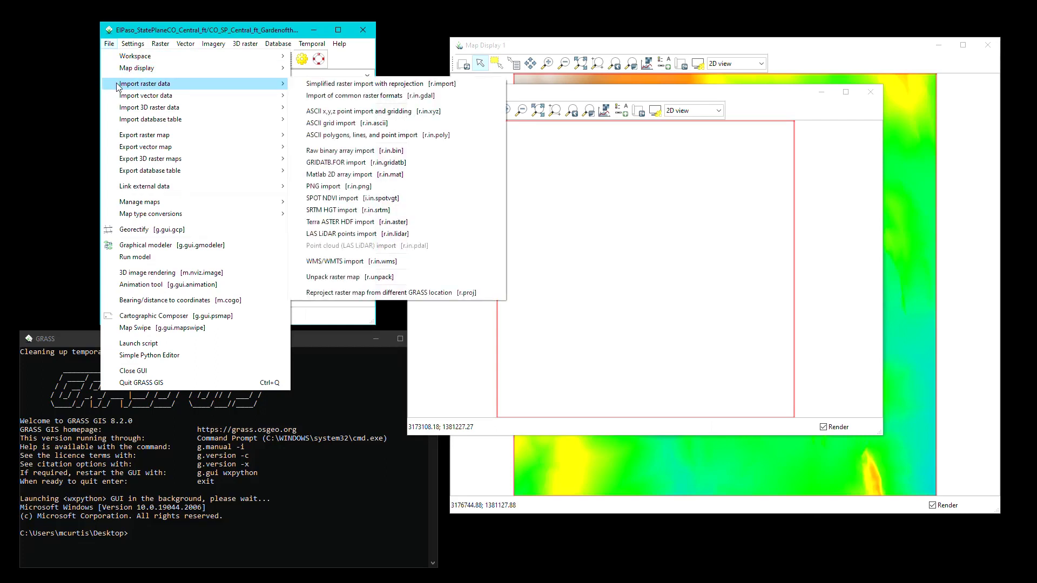
pyautogui.click(352, 87)
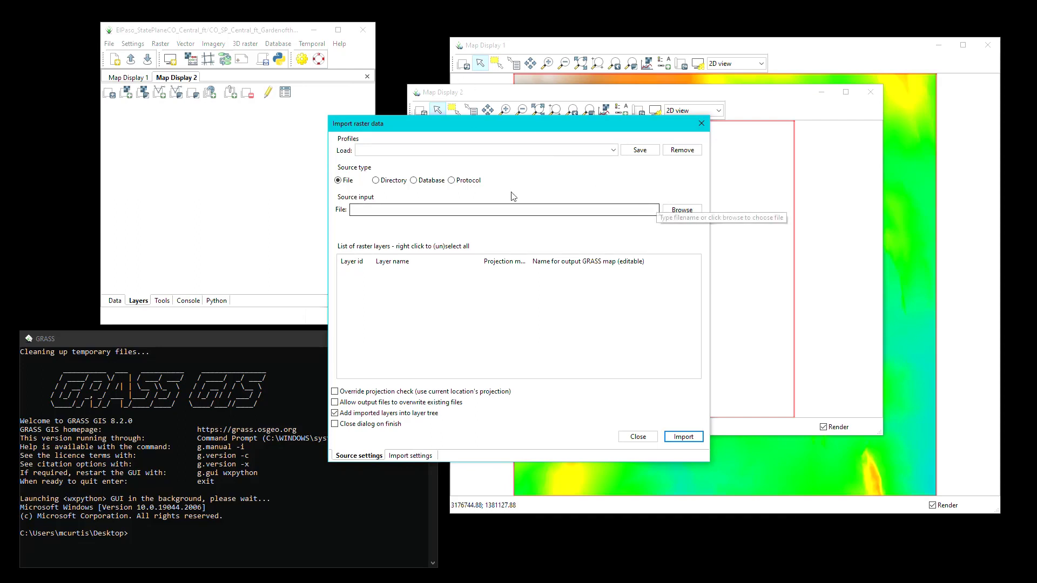
pyautogui.click(375, 180)
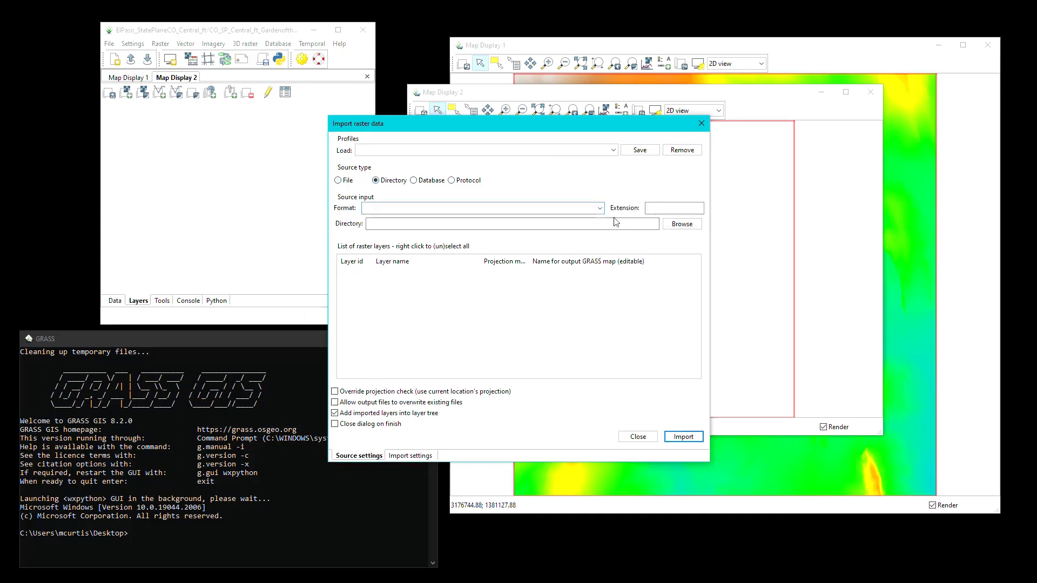
pyautogui.click(600, 208)
pyautogui.scroll(-5, 514, 276)
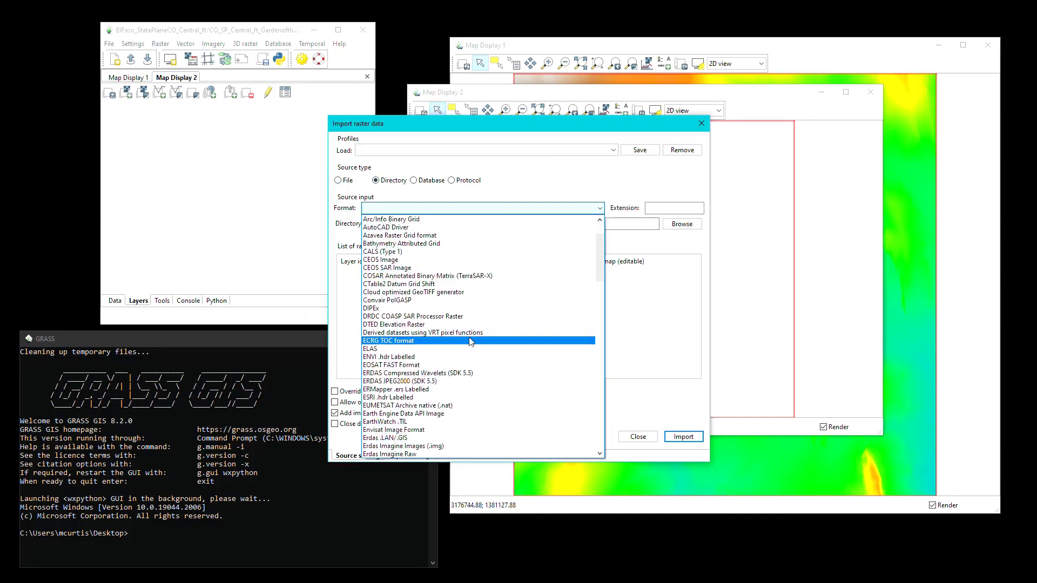
pyautogui.scroll(-3, 470, 343)
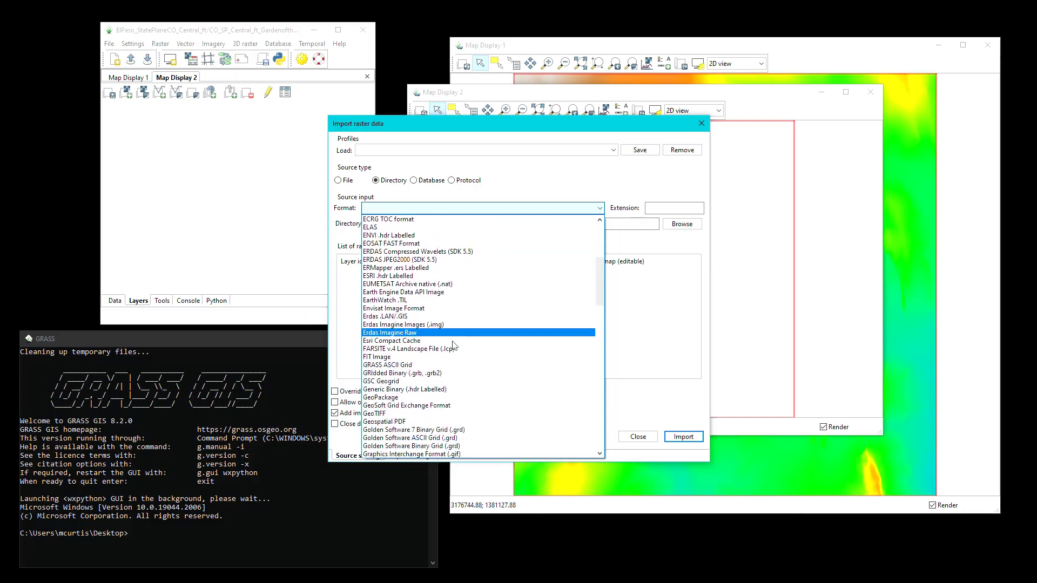
pyautogui.click(394, 413)
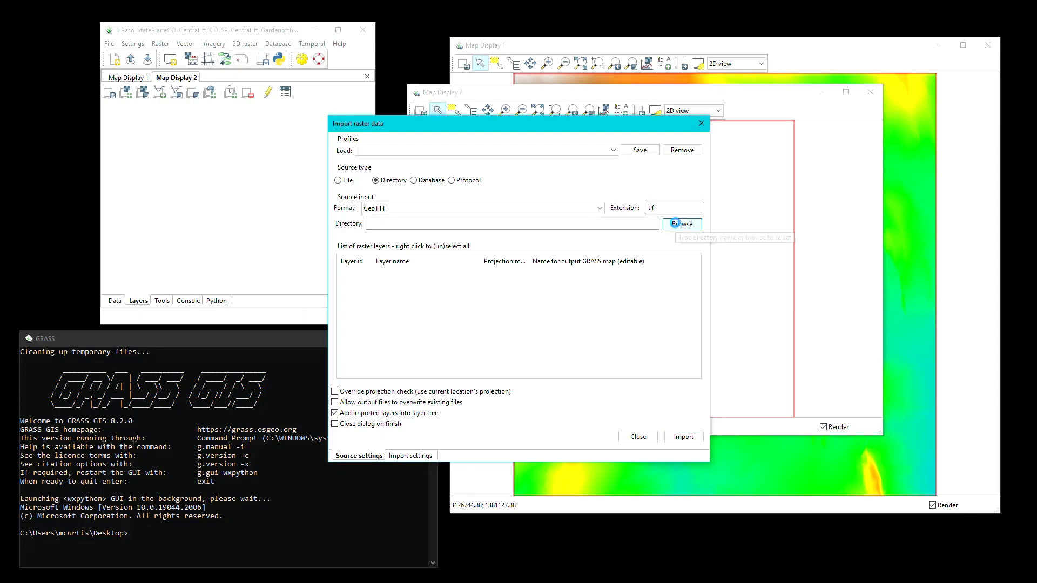
# Step: Set the import source directory to D:\GRASS\CO_ElPaso_County_2018_Training_Data\BE_rasters
pyautogui.click(680, 223)
pyautogui.click(201, 440)
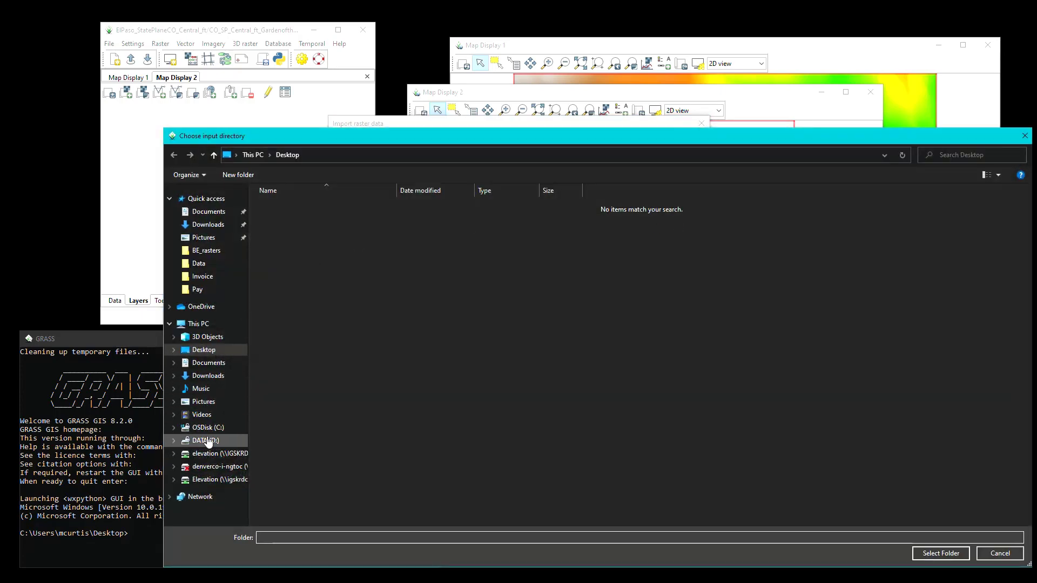
pyautogui.doubleClick(293, 207)
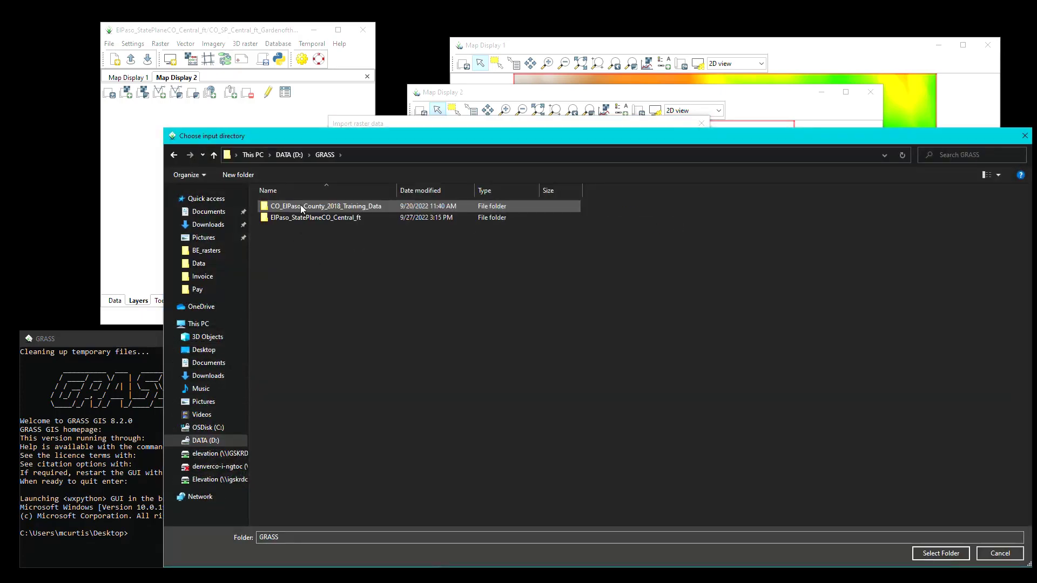
pyautogui.doubleClick(300, 206)
pyautogui.click(300, 206)
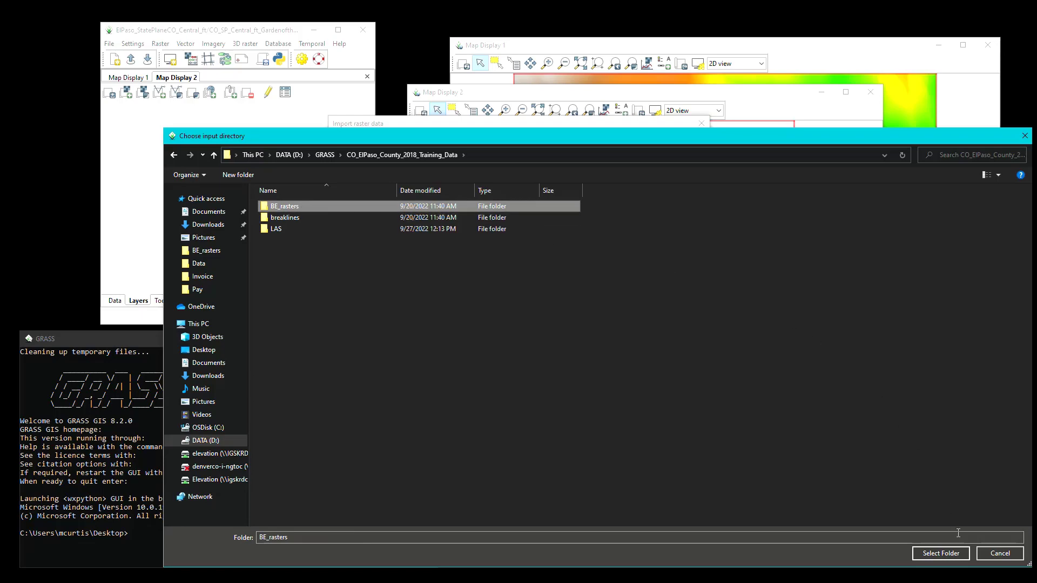
pyautogui.click(951, 552)
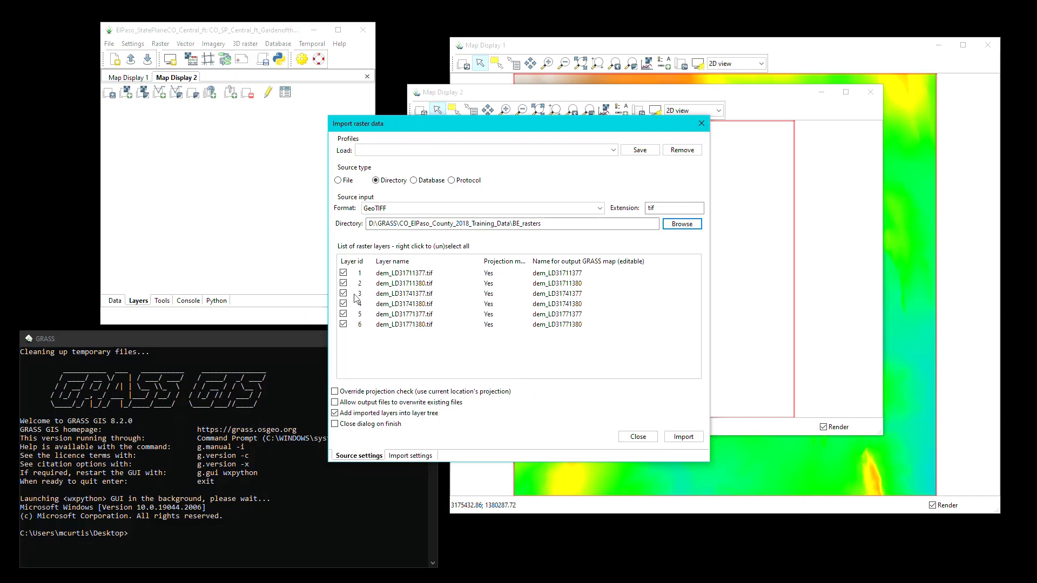
# Step: Import all listed DEM rasters, allowing output files to overwrite existing ones, and close the import dialog
pyautogui.rightClick(362, 274)
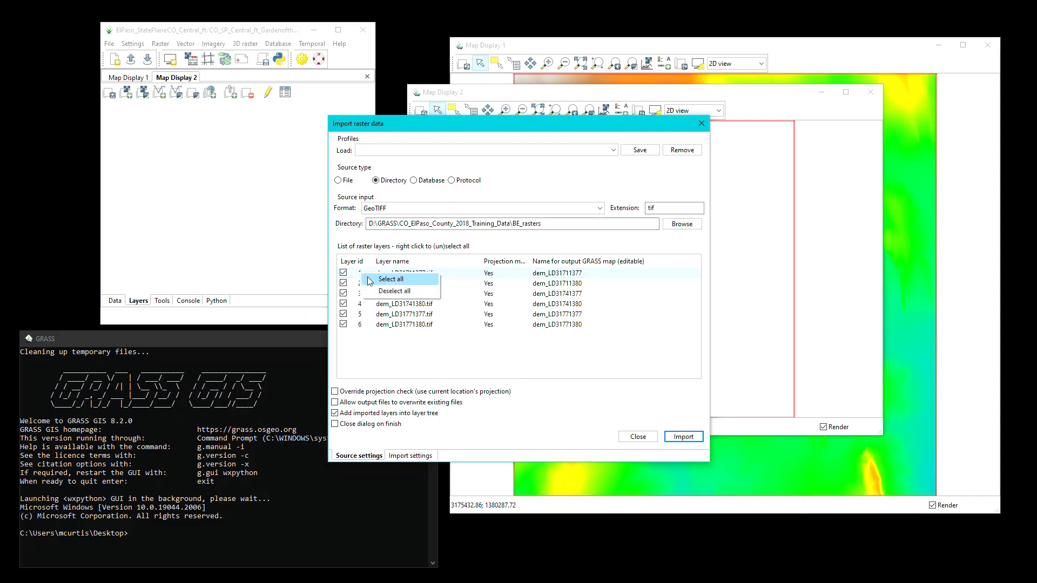
pyautogui.click(370, 281)
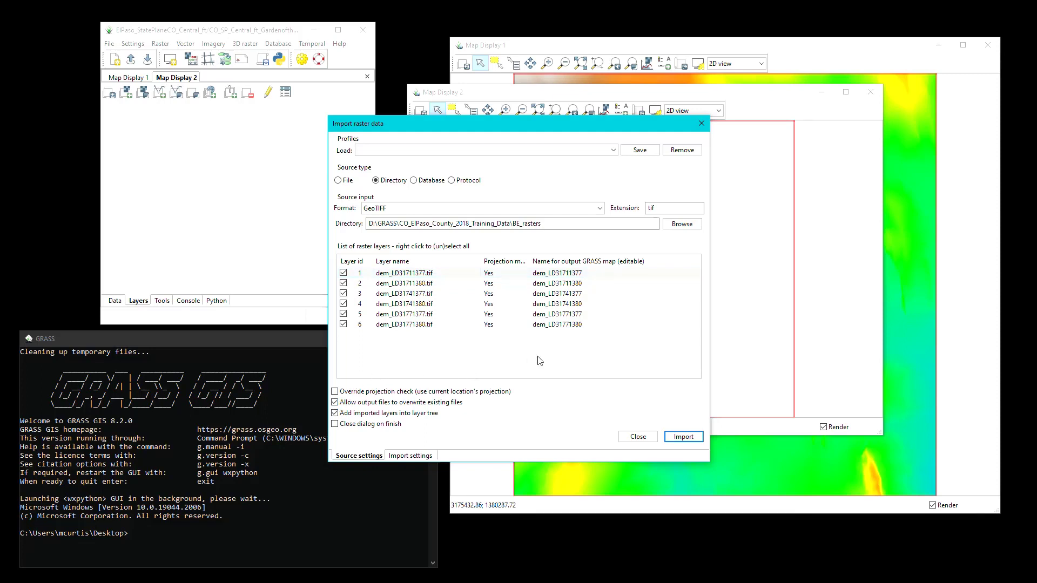
pyautogui.click(683, 437)
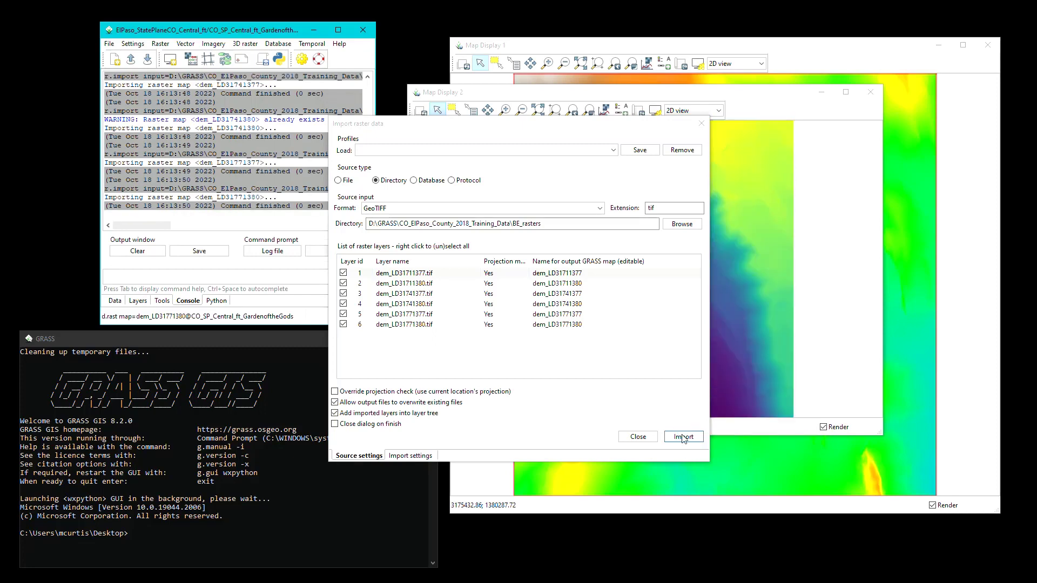
pyautogui.click(633, 436)
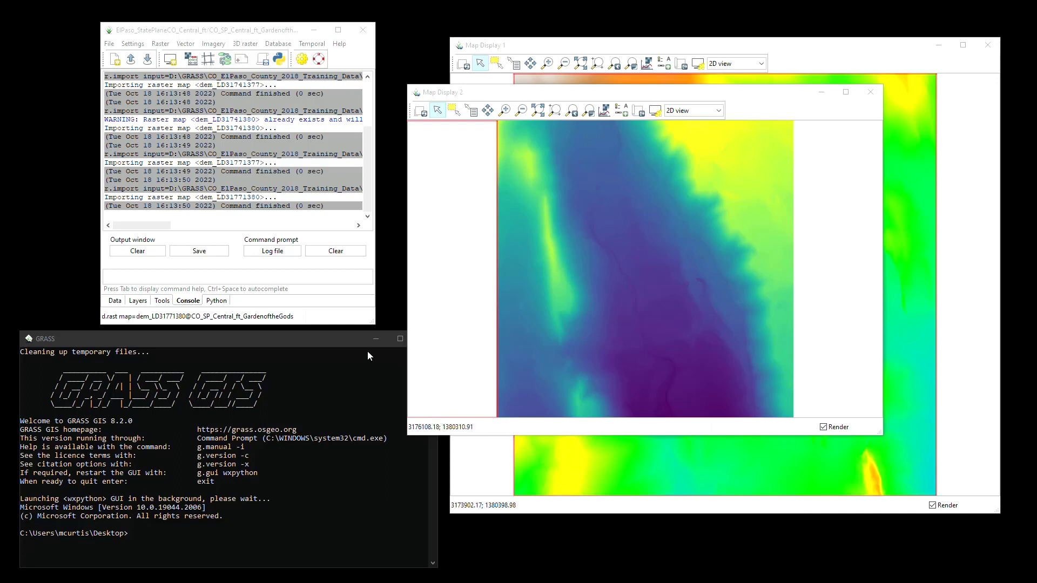
# Step: Zoom Map Display 2 to all six imported DEM layers and set the computational region from them
pyautogui.click(140, 302)
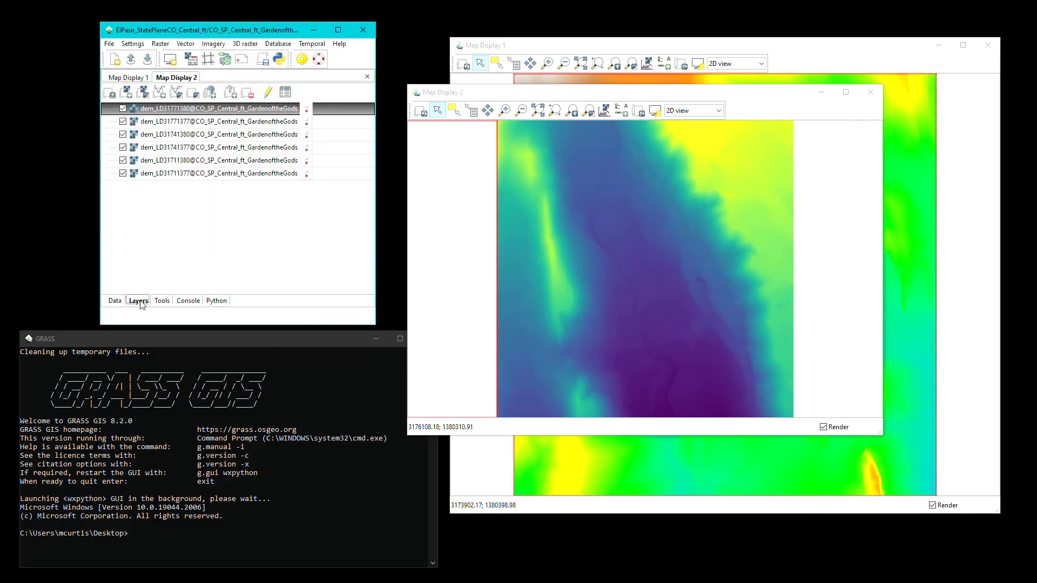
pyautogui.keyDown('shift'); pyautogui.click(200, 123); pyautogui.keyUp('shift')
pyautogui.keyDown('shift'); pyautogui.click(200, 137); pyautogui.keyUp('shift')
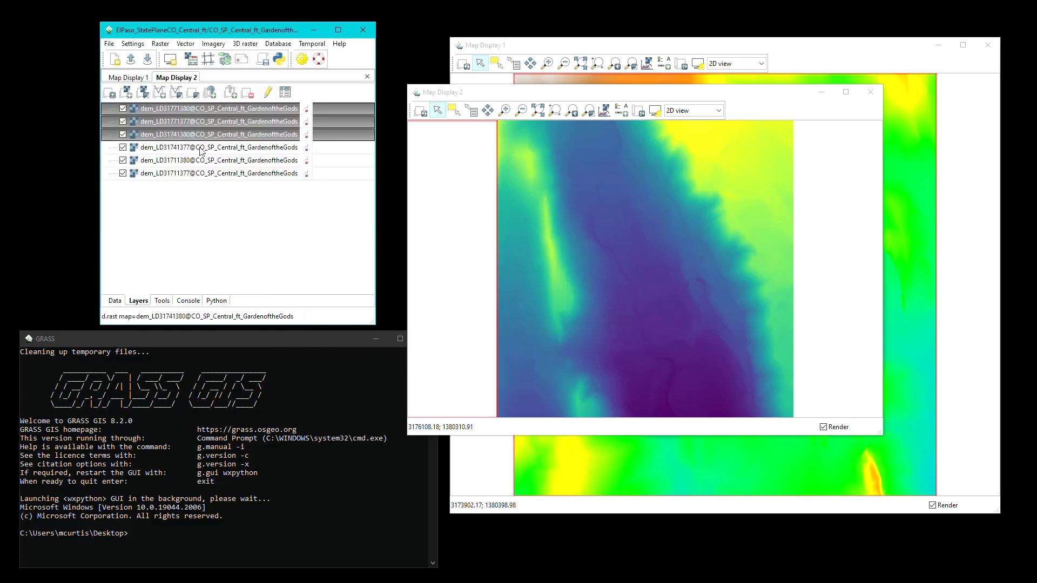
pyautogui.keyDown('shift'); pyautogui.click(200, 150); pyautogui.keyUp('shift')
pyautogui.keyDown('shift'); pyautogui.click(200, 161); pyautogui.keyUp('shift')
pyautogui.keyDown('shift'); pyautogui.click(197, 174); pyautogui.keyUp('shift')
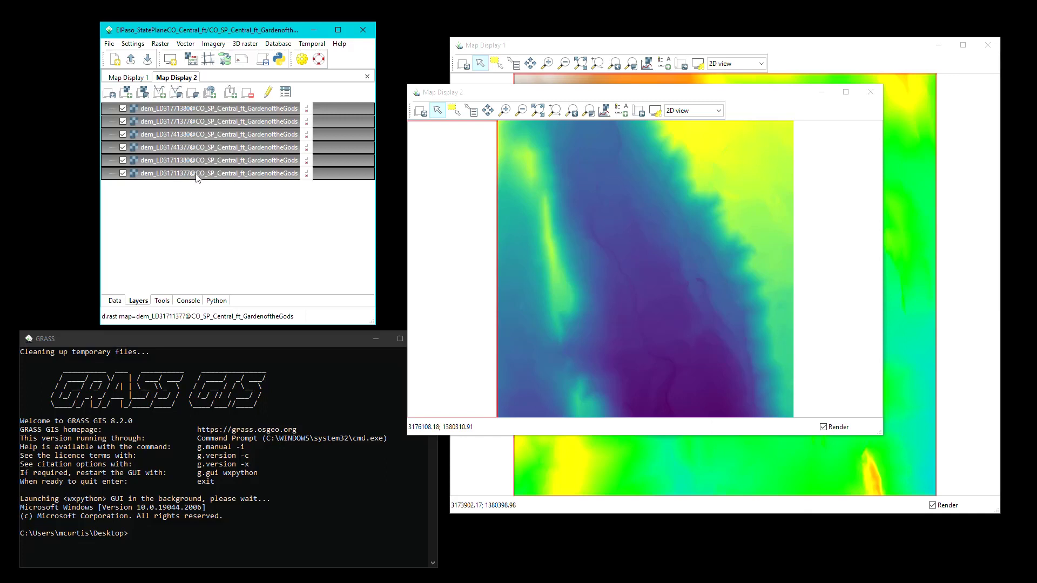
pyautogui.rightClick(224, 112)
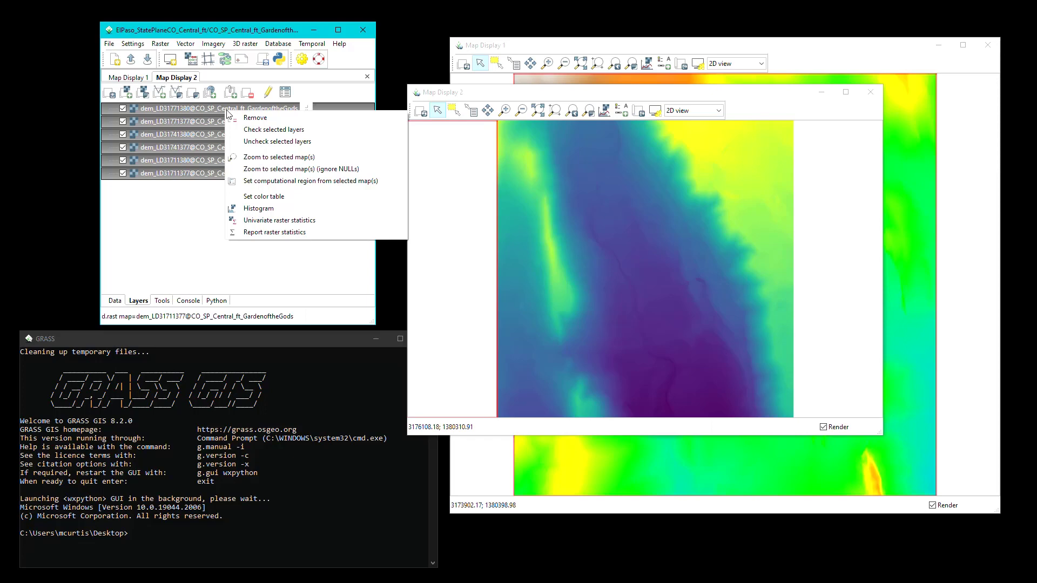
pyautogui.click(253, 157)
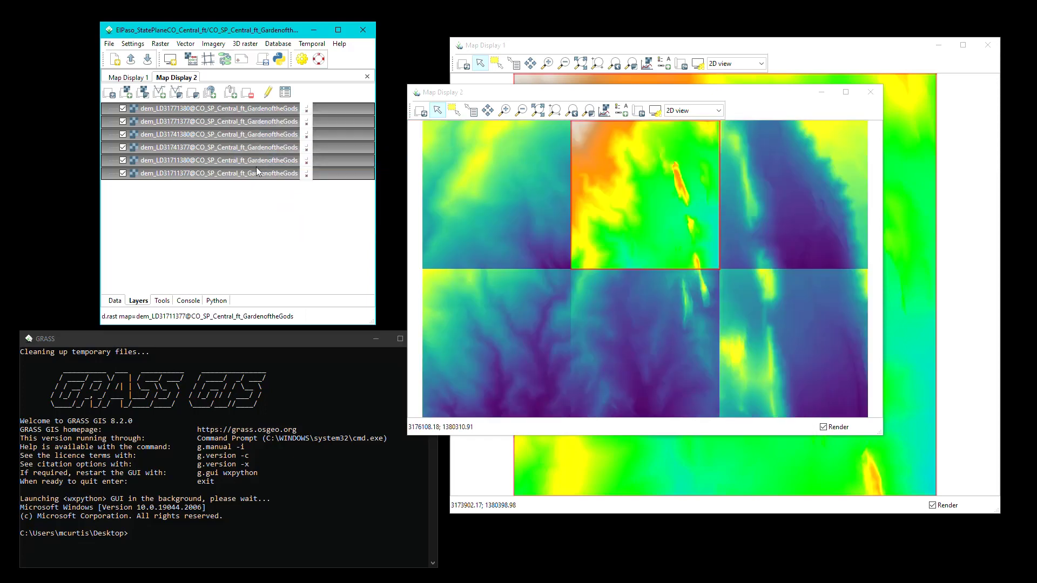
pyautogui.rightClick(233, 148)
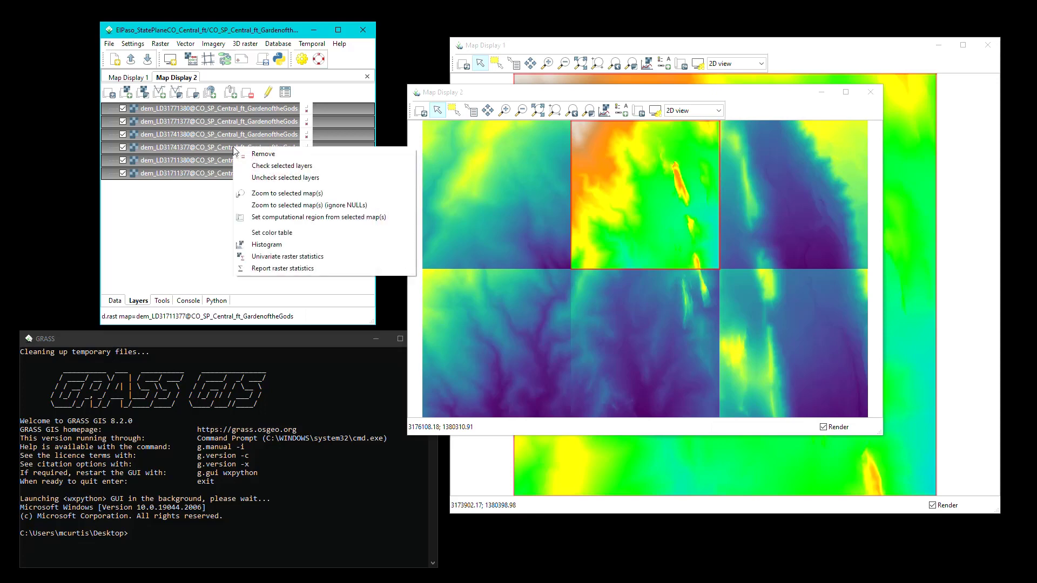
pyautogui.click(263, 218)
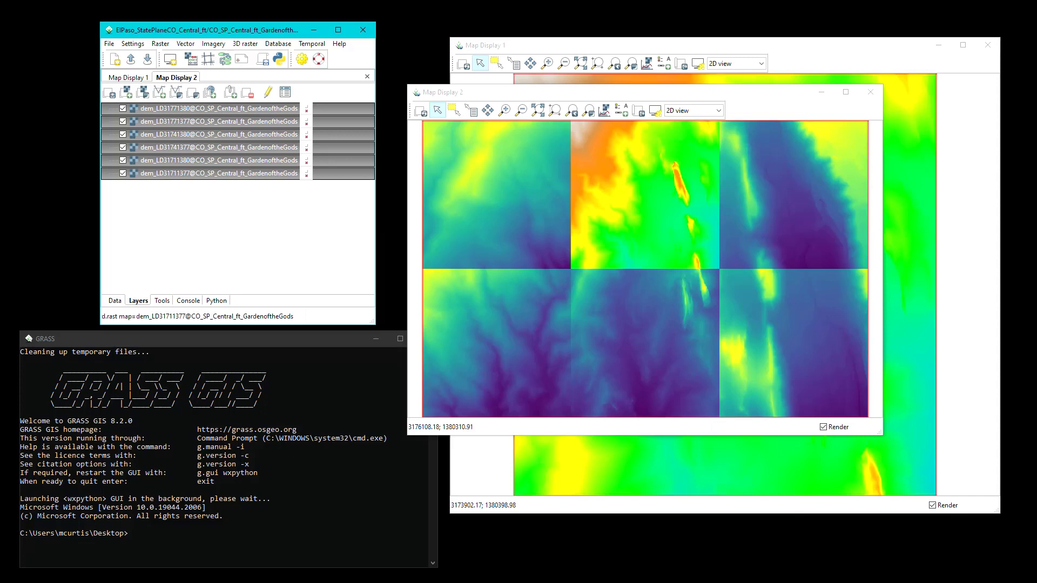
# Step: Apply the elevation color table to all six selected DEM layers with r.colors
pyautogui.rightClick(195, 112)
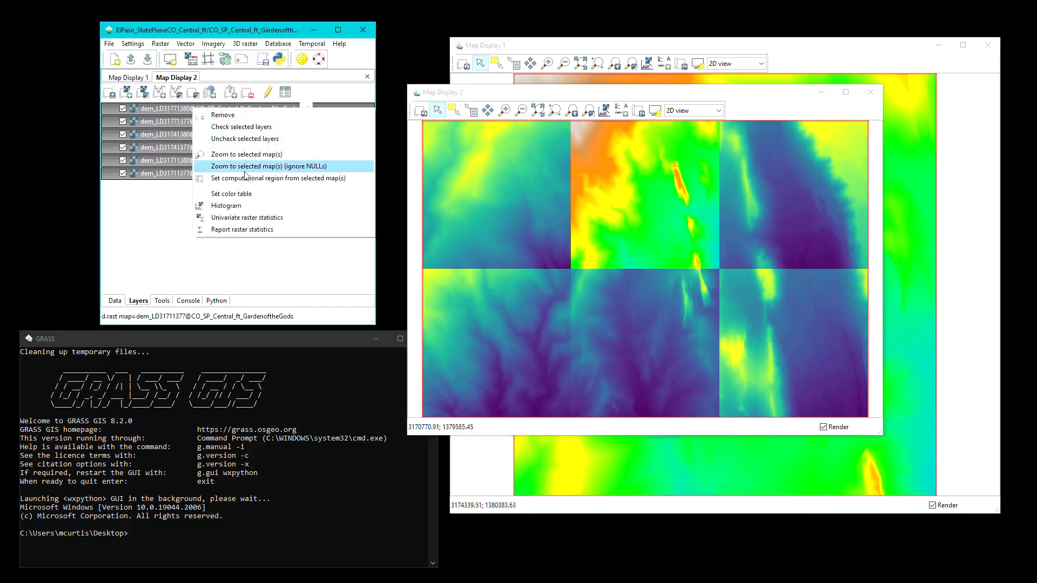
pyautogui.click(245, 194)
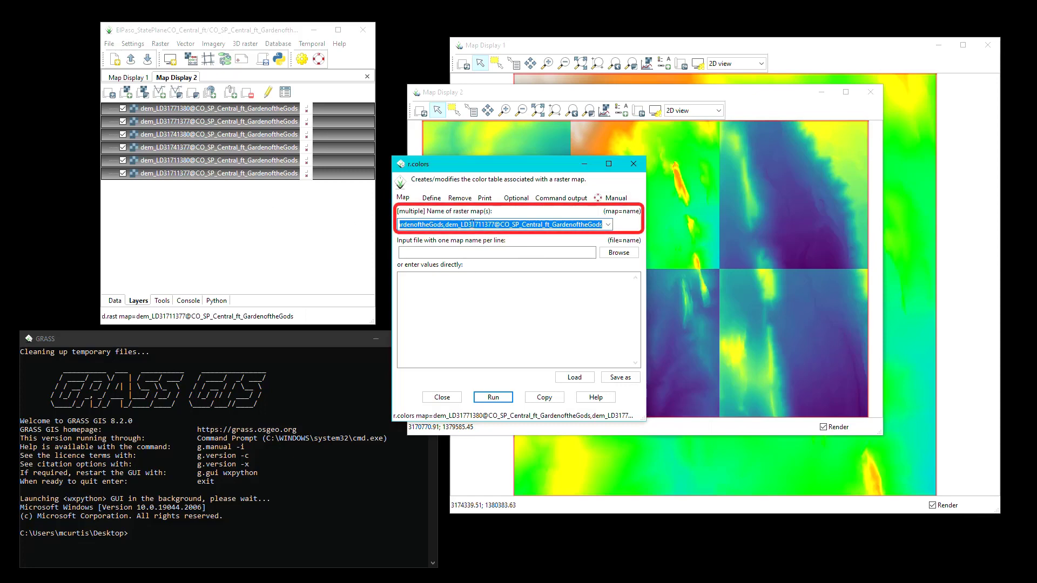
pyautogui.click(432, 199)
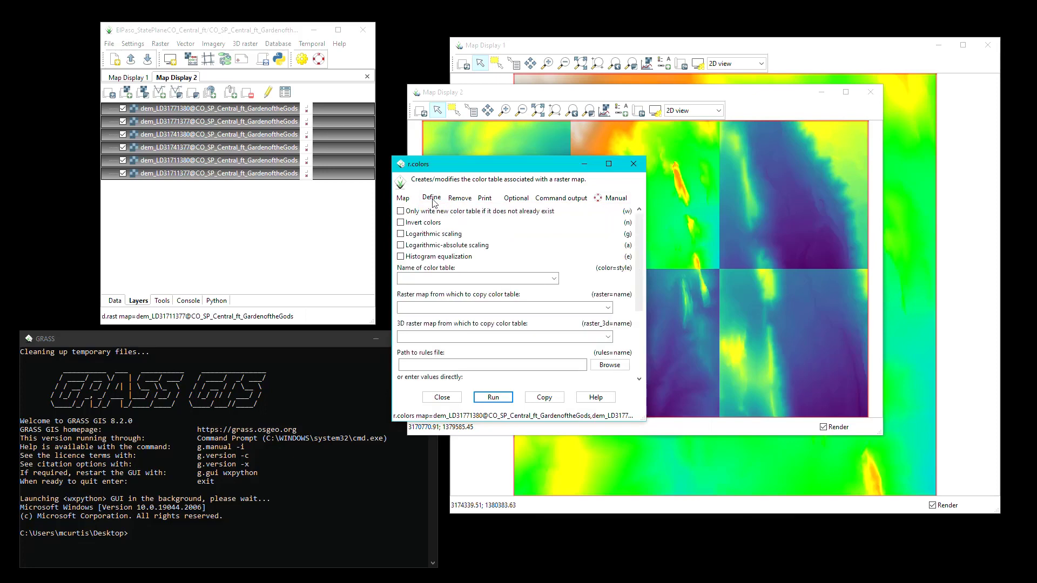
pyautogui.click(554, 279)
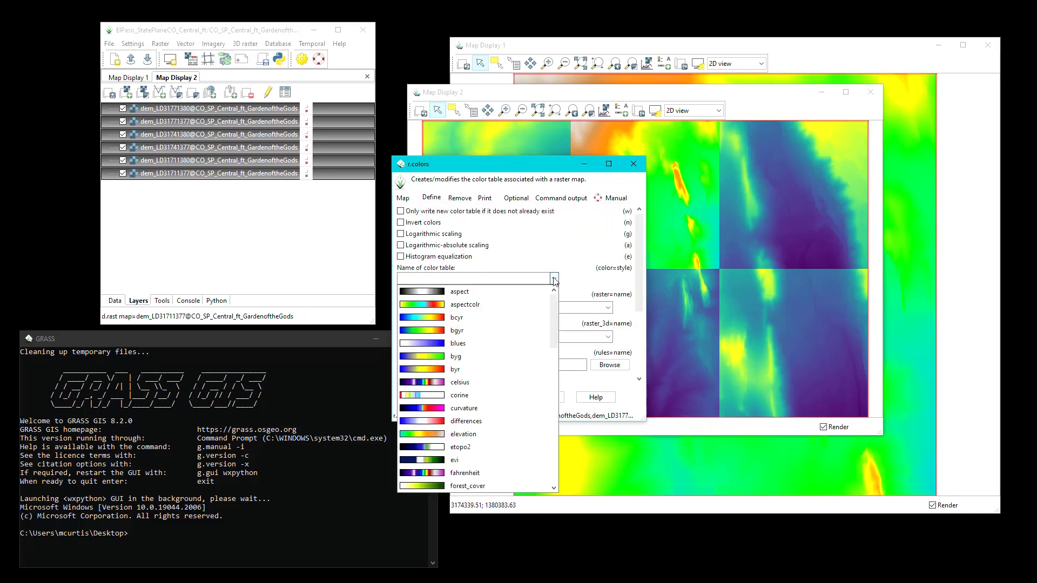
pyautogui.click(456, 435)
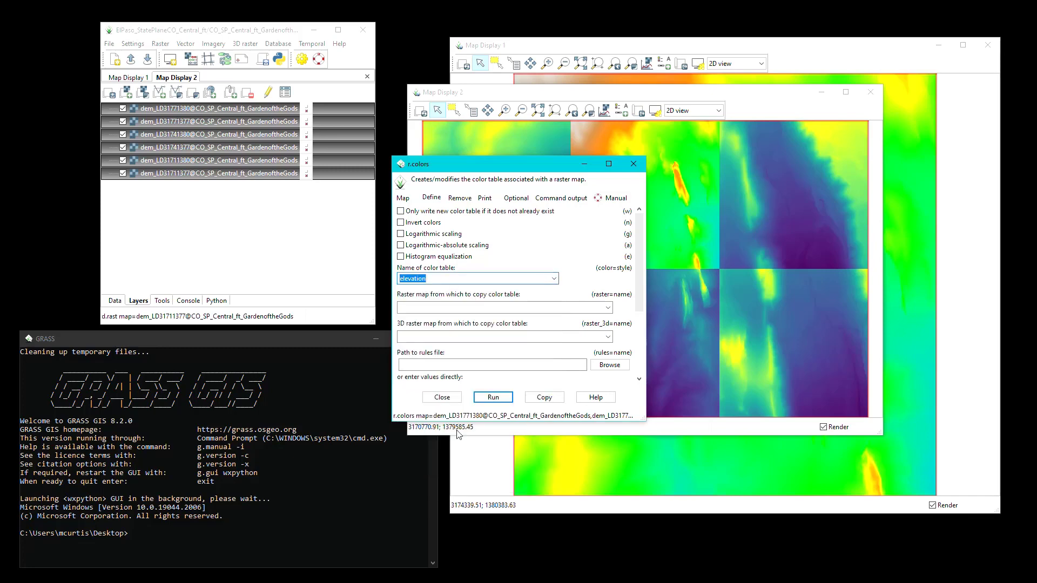
pyautogui.click(492, 398)
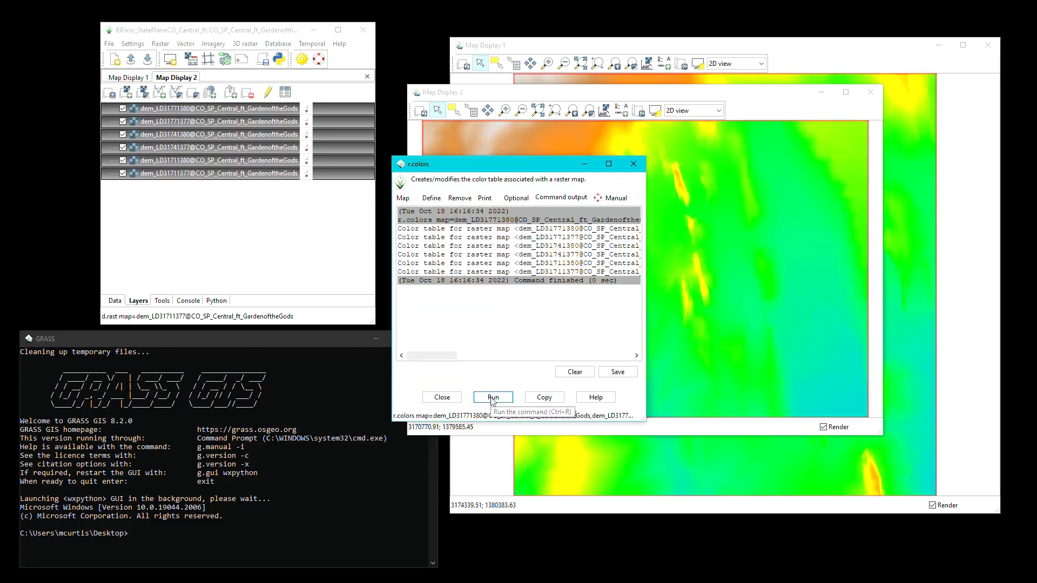
pyautogui.click(443, 398)
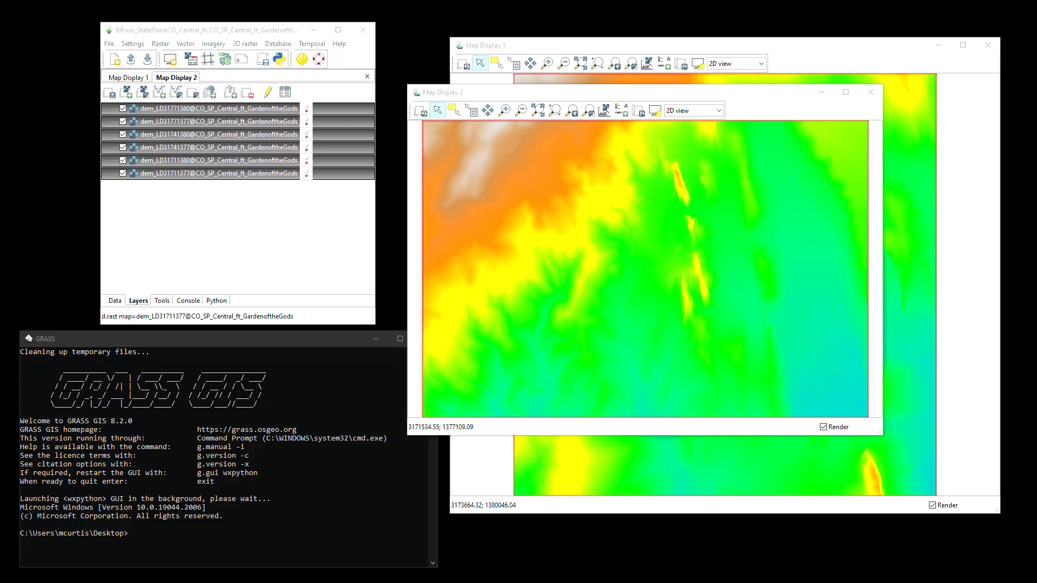
# Step: Remove all six DEM layers from the layer tree of Map Display 2 and close that display
pyautogui.rightClick(199, 109)
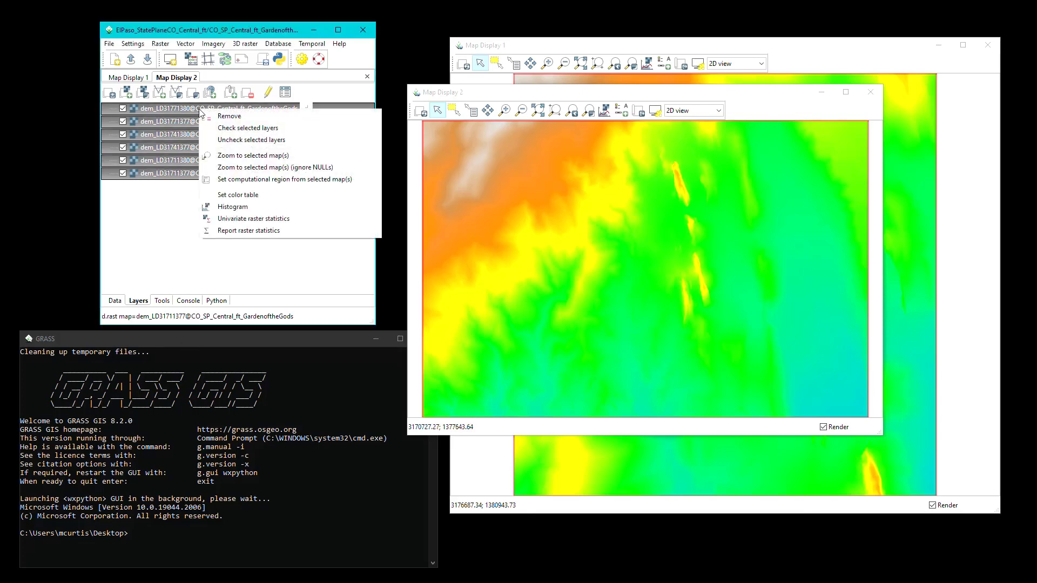
pyautogui.click(277, 120)
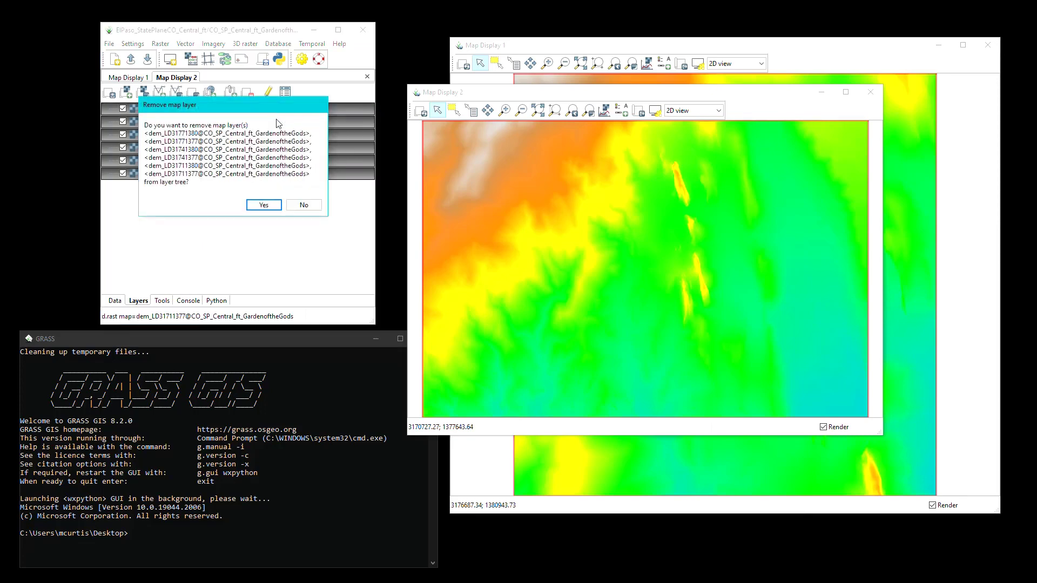
pyautogui.click(264, 205)
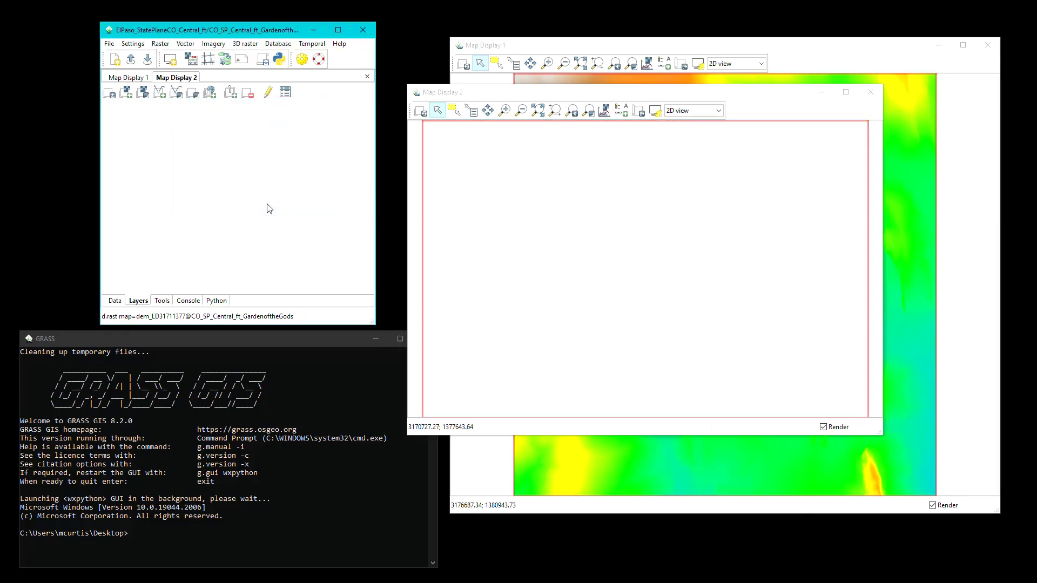
pyautogui.click(179, 79)
pyautogui.click(367, 77)
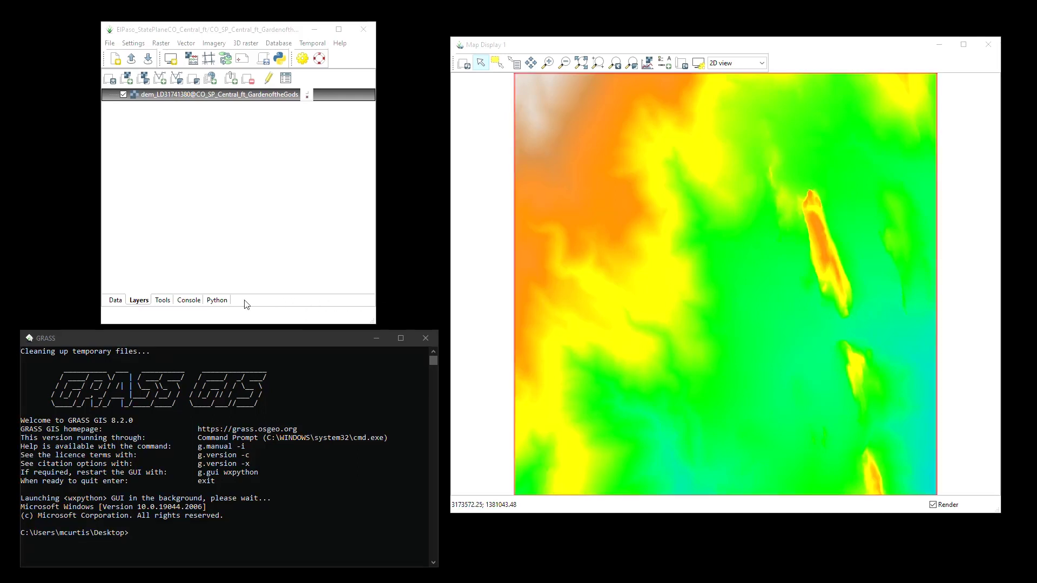
# Step: Launch r.info from the console and choose dem_LD31741380 in the CO_SP_Central_ft_GardenoftheGods mapset as its raster map
pyautogui.click(190, 301)
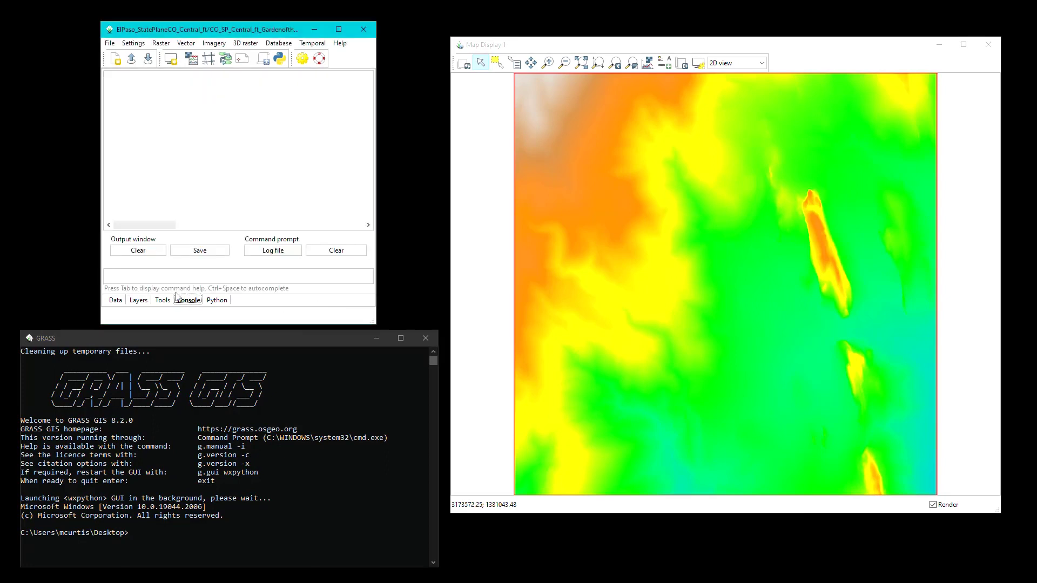
pyautogui.click(133, 275)
pyautogui.write('r.info')
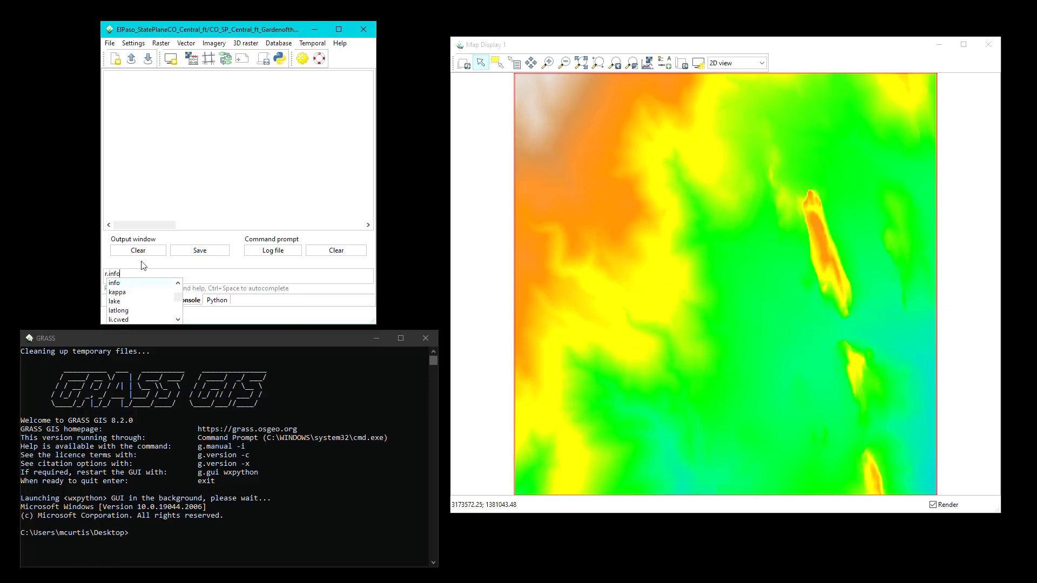
pyautogui.press('Return')
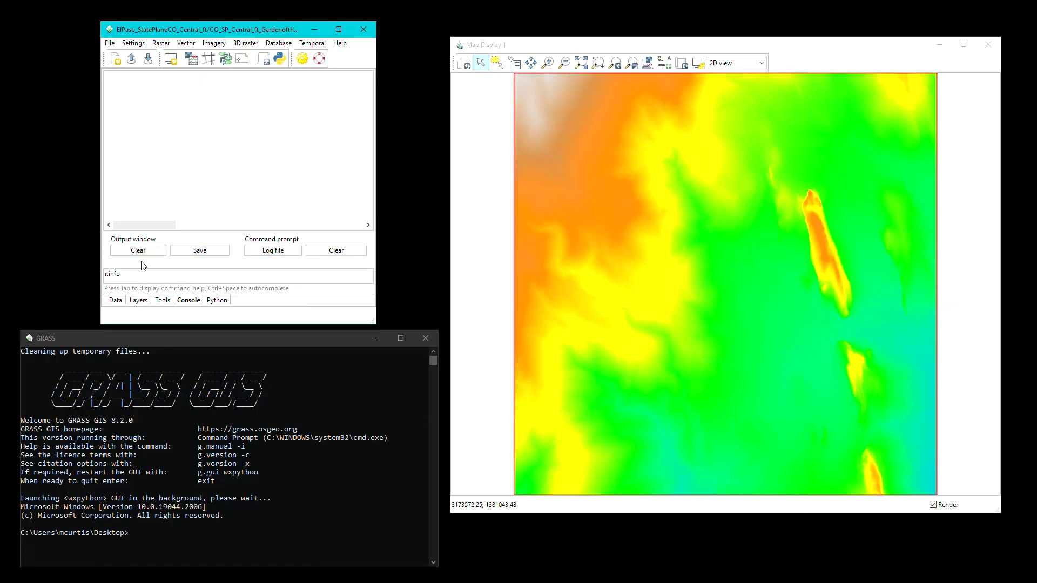
pyautogui.press('Return')
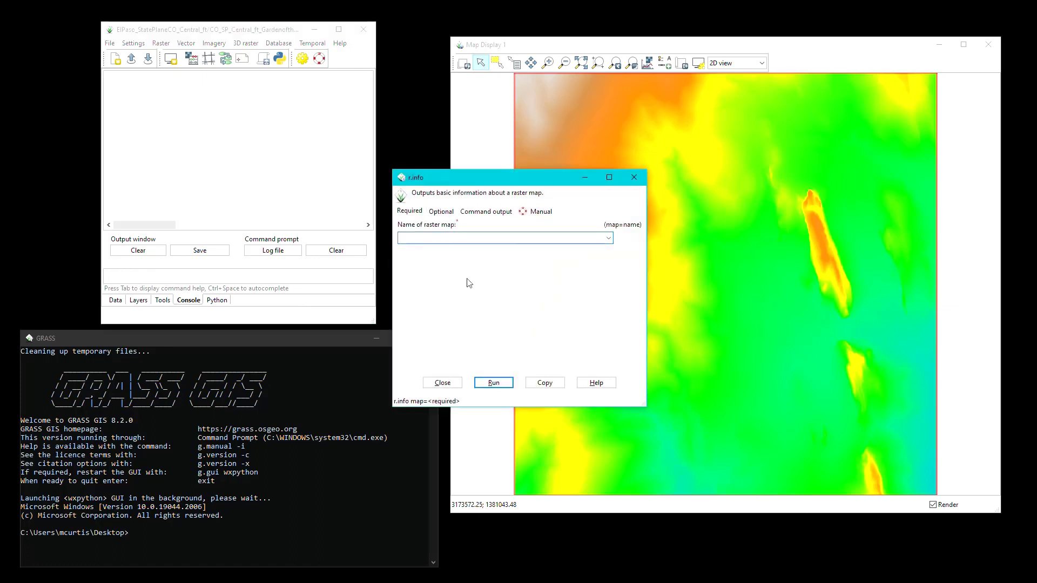
pyautogui.click(609, 239)
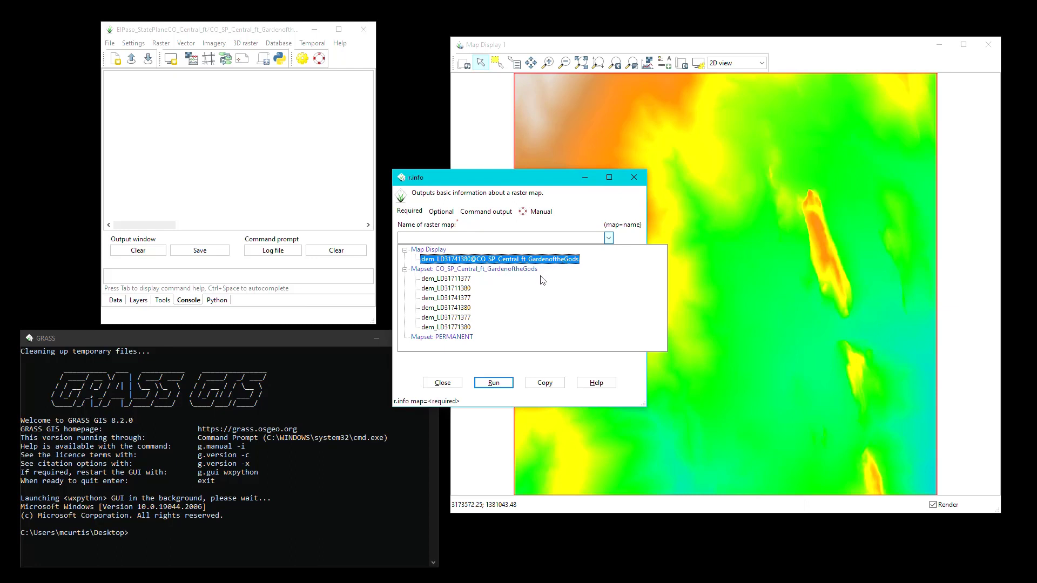
pyautogui.click(470, 310)
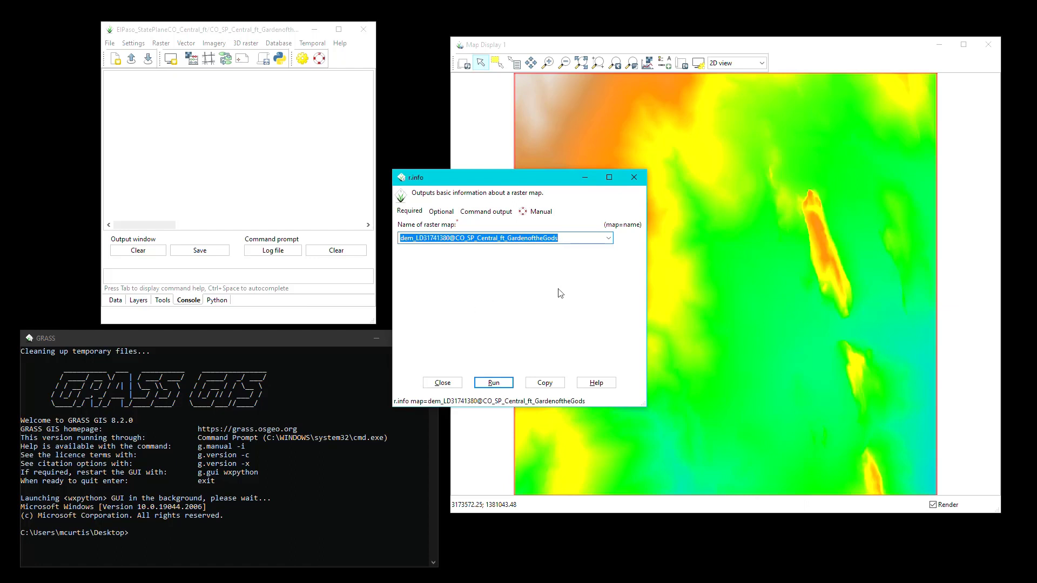
# Step: Read the r.info manual page, covering its keywords, synopsis, flags and parameters
pyautogui.click(539, 214)
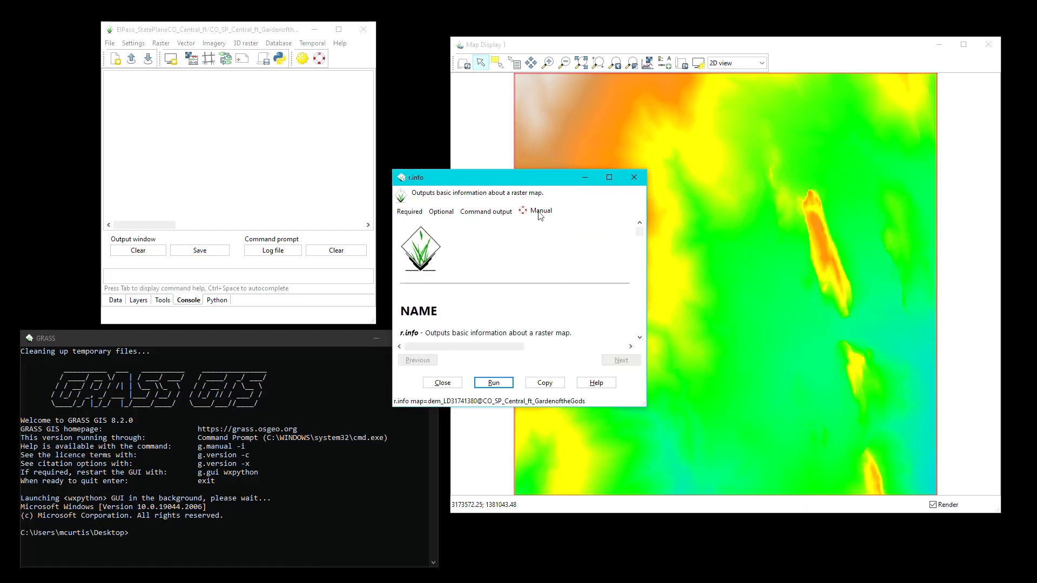
pyautogui.scroll(-2, 565, 266)
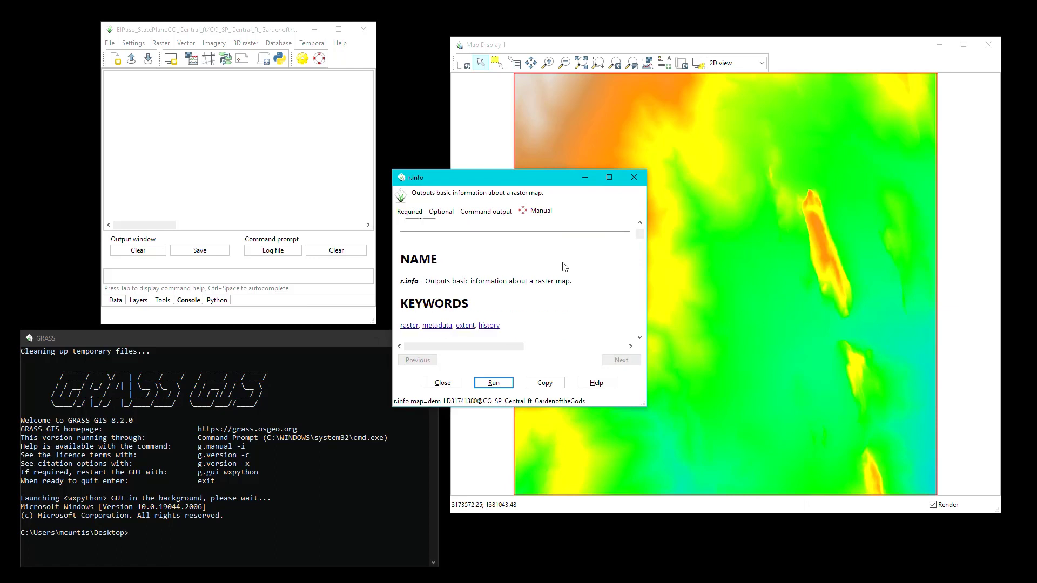
pyautogui.scroll(-3, 565, 267)
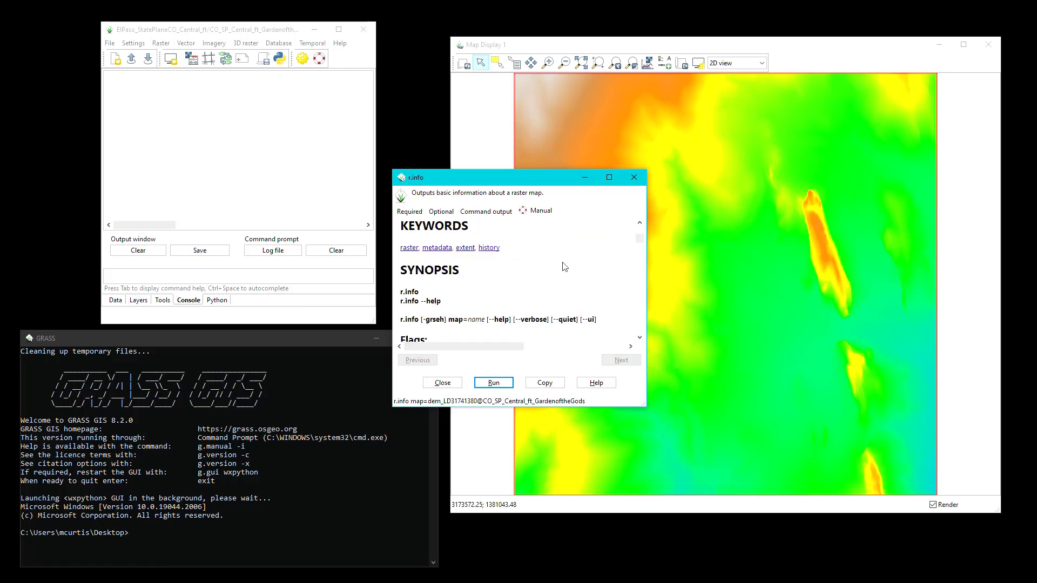
pyautogui.scroll(-6, 564, 267)
pyautogui.scroll(-4, 563, 267)
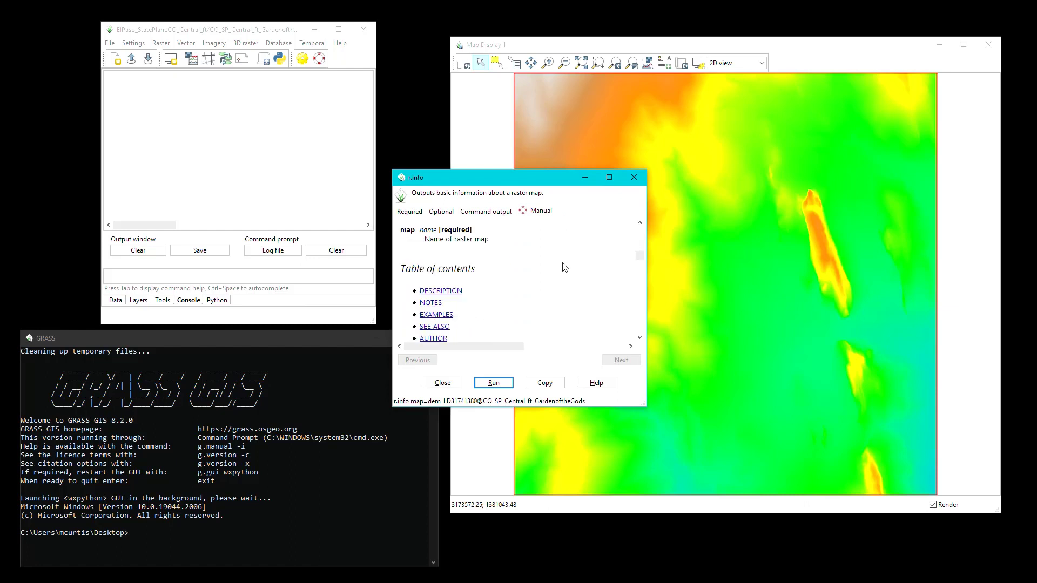
# Step: Run r.info on dem_LD31741380, examine the projection, extents and resolution in the enlarged output, and close the dialog
pyautogui.click(411, 212)
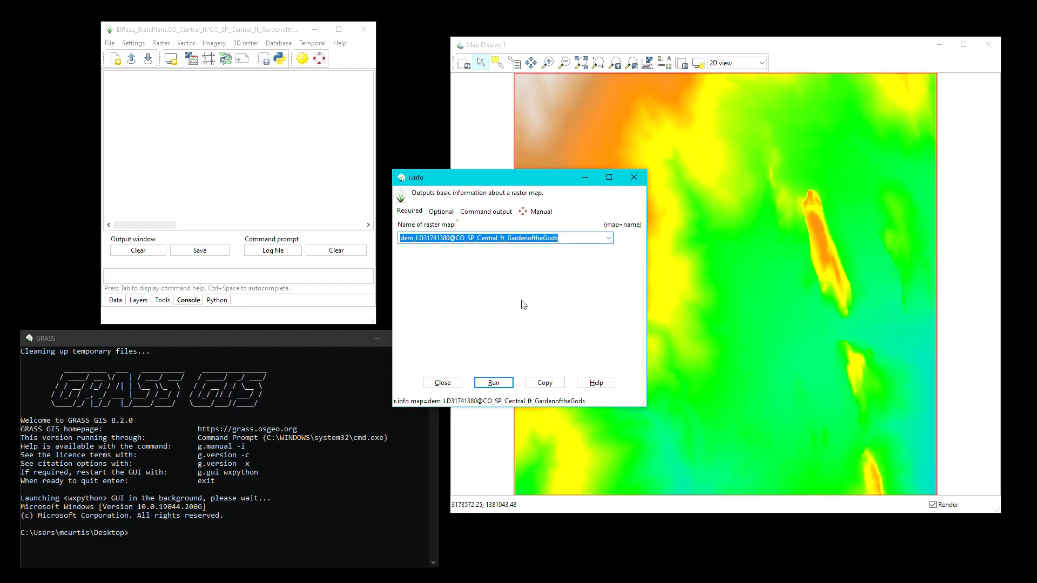
pyautogui.click(494, 385)
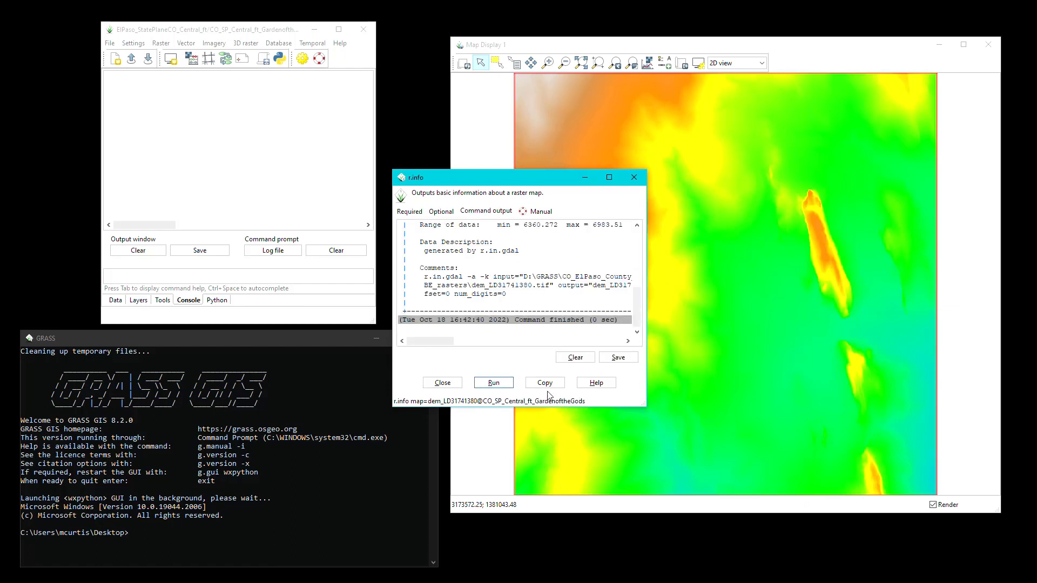
pyautogui.moveTo(647, 404); pyautogui.dragTo(822, 499)
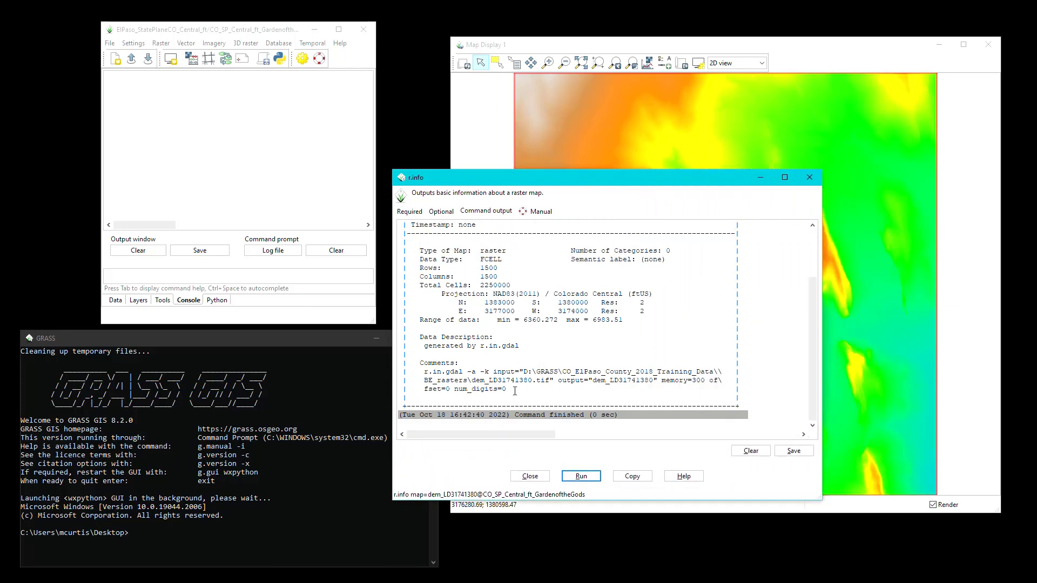
pyautogui.moveTo(440, 294); pyautogui.dragTo(748, 316)
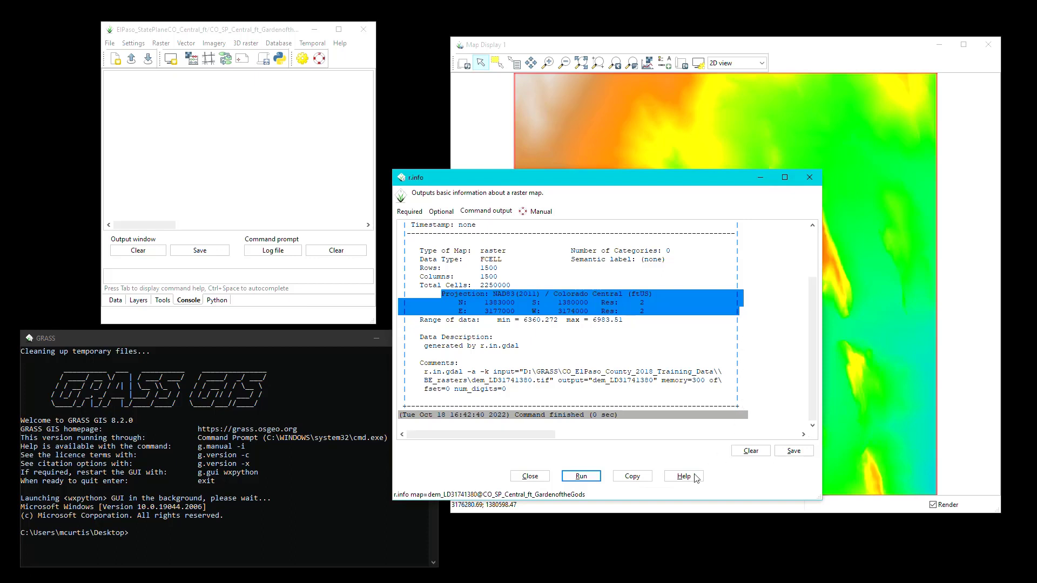
pyautogui.click(539, 477)
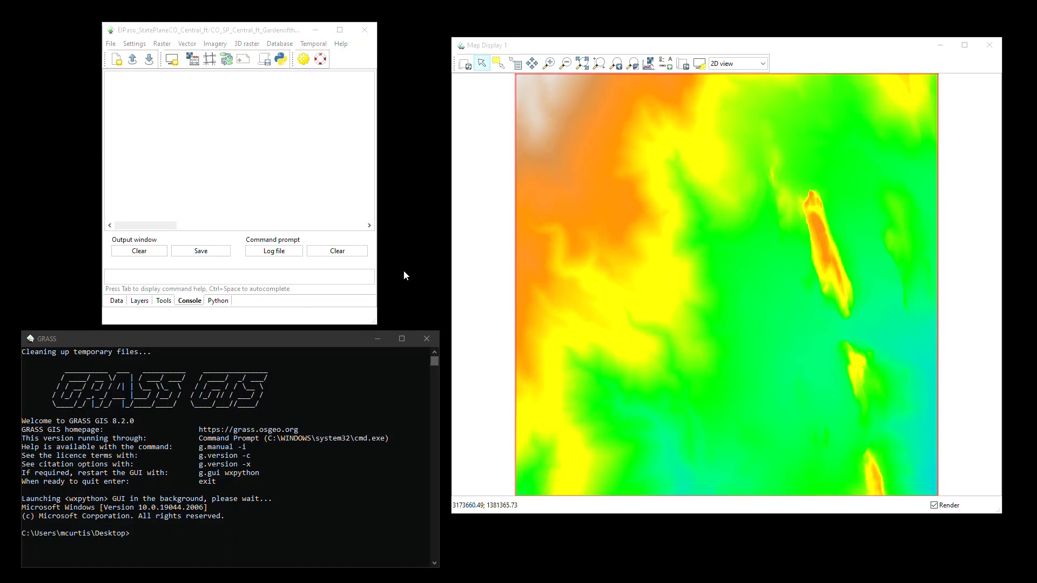
# Step: Set the computational region from the dem_LD31741380 layer
pyautogui.click(142, 303)
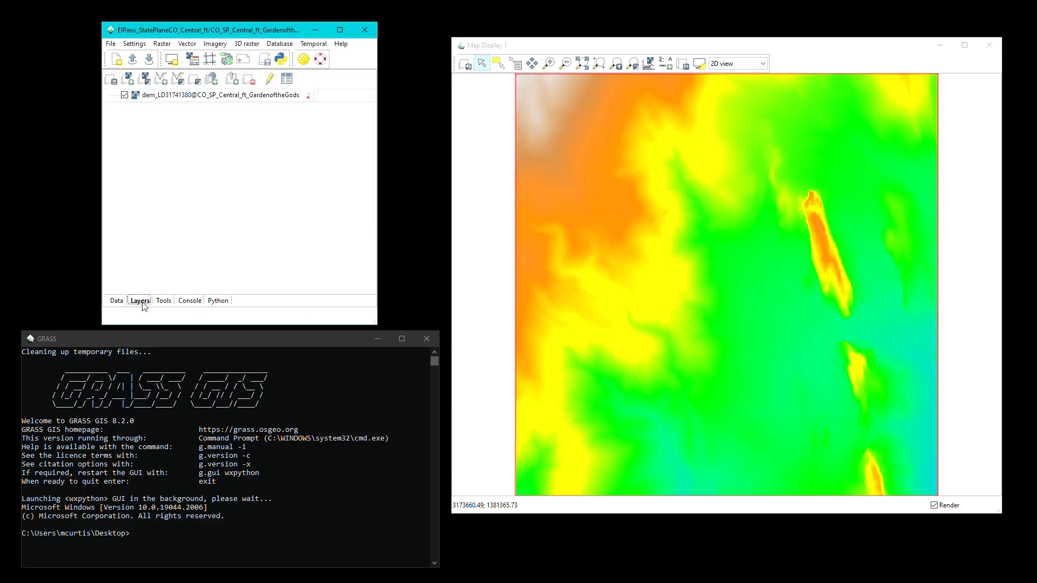
pyautogui.rightClick(206, 97)
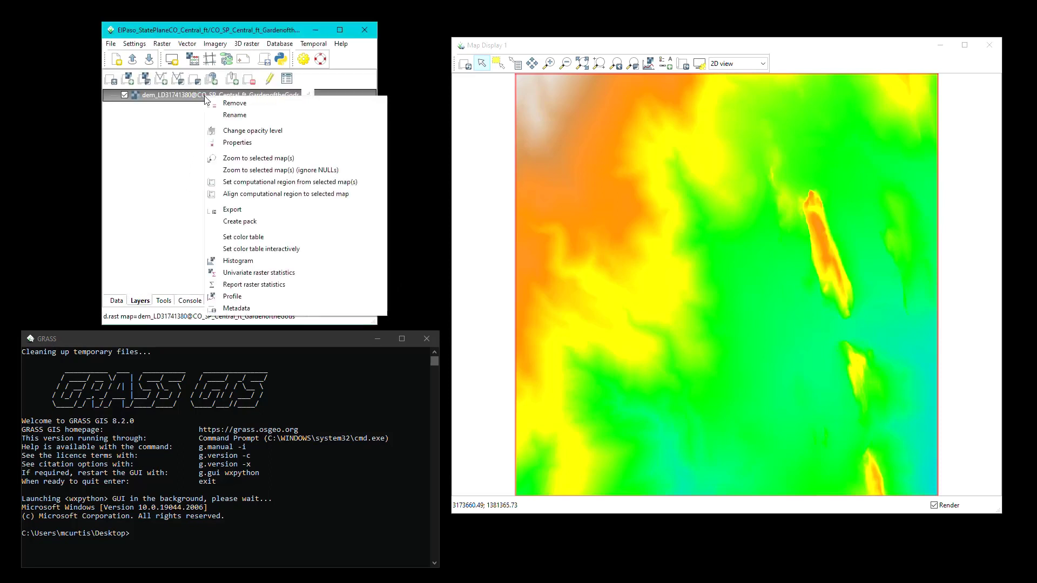
pyautogui.click(241, 183)
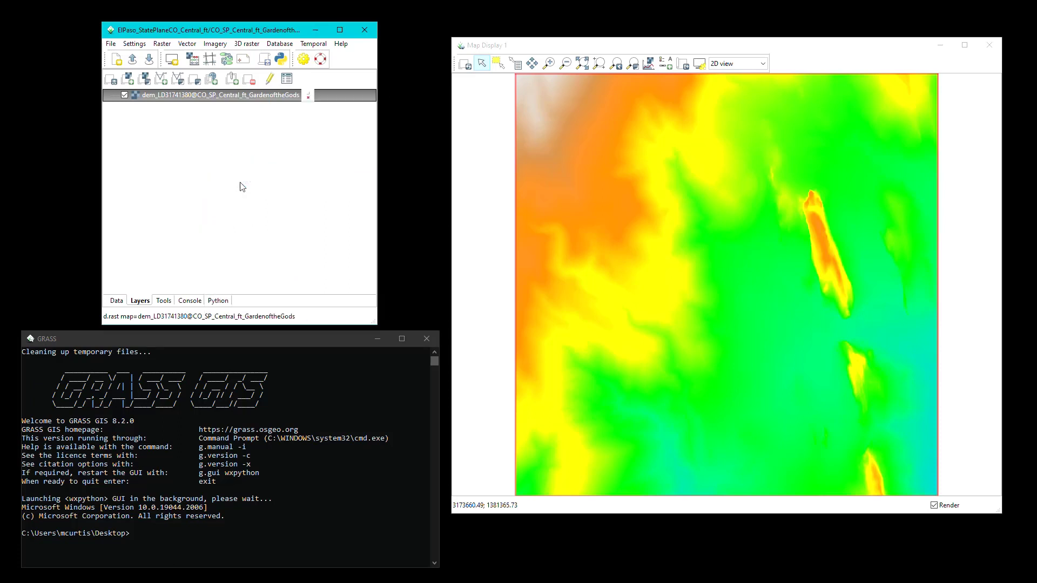
# Step: Print the current computational region settings by running g.region -p in the console
pyautogui.click(190, 301)
pyautogui.click(184, 277)
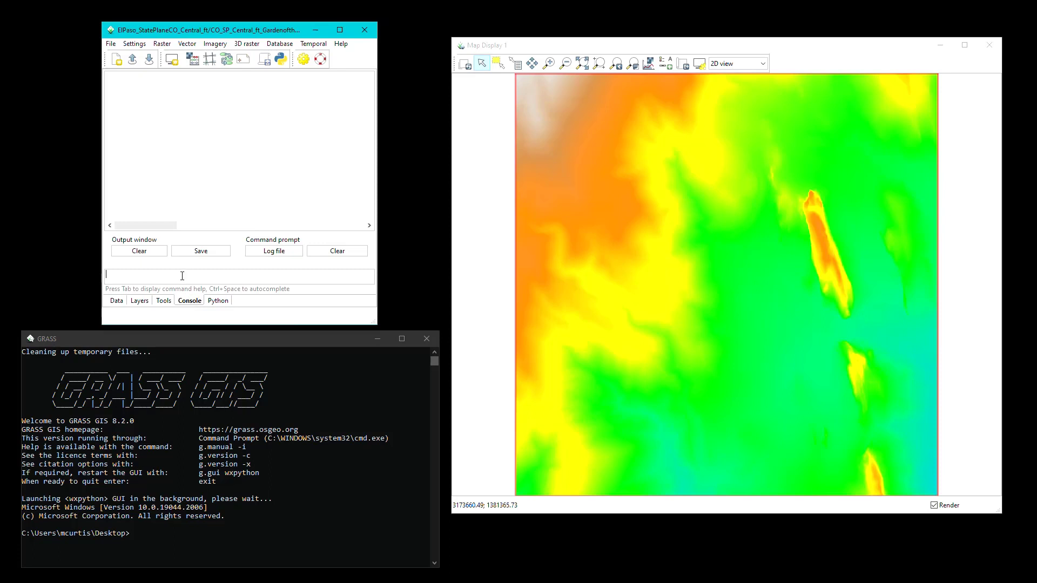
pyautogui.write('g.')
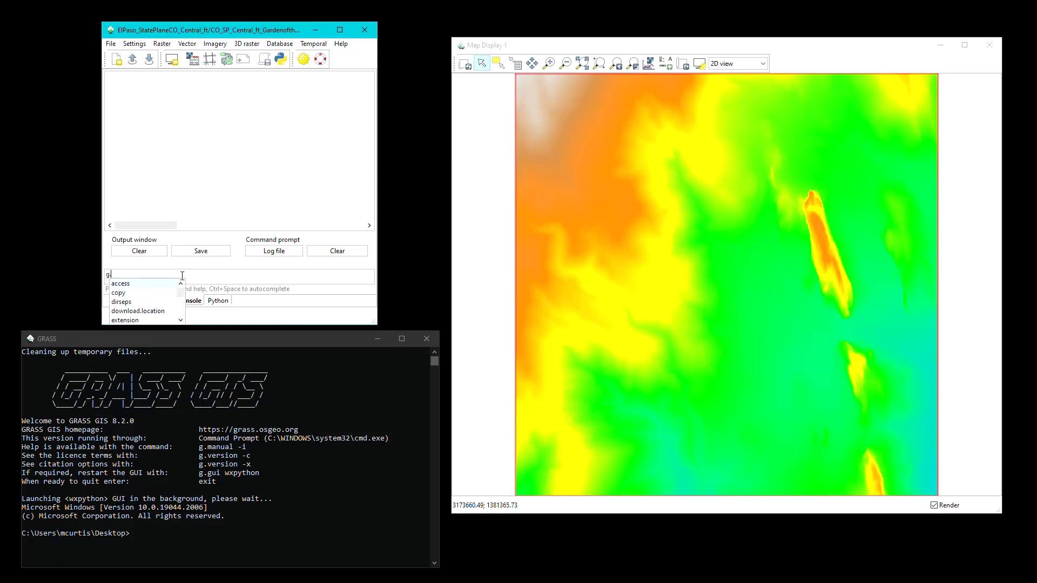
pyautogui.write('regio')
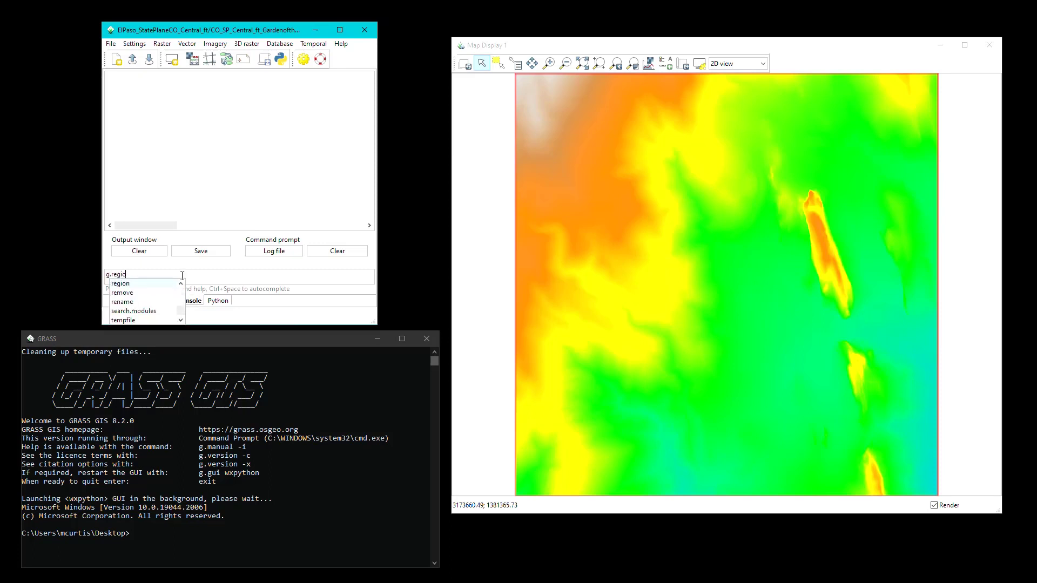
pyautogui.write('n -p')
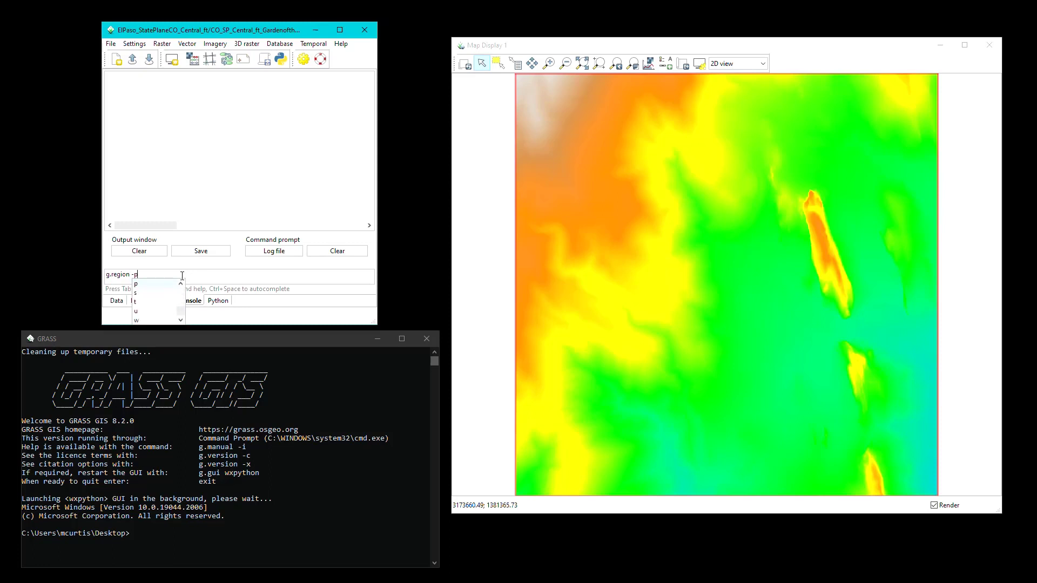
pyautogui.press('Return')
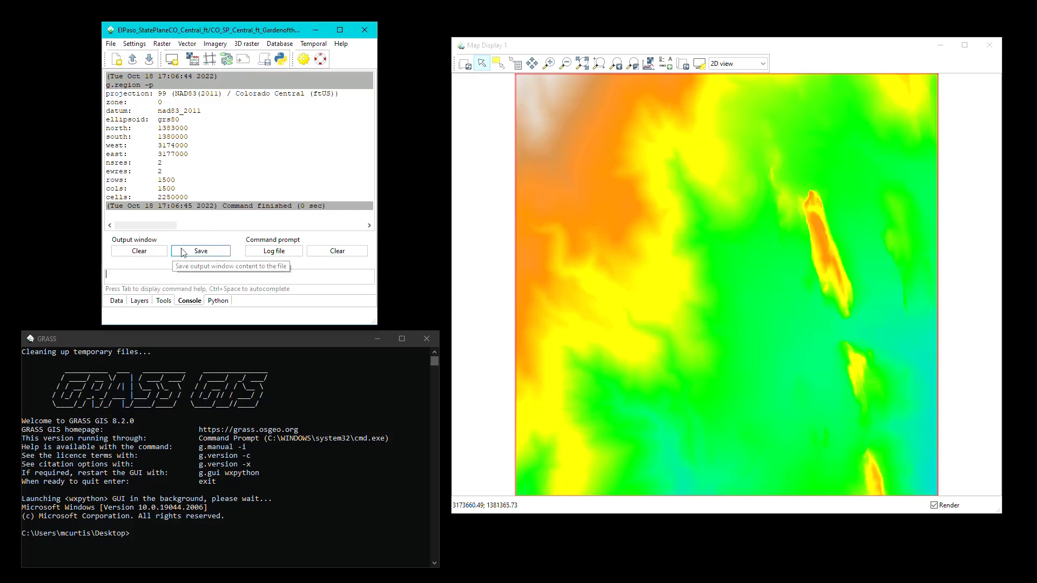
# Step: Examine the cell resolution, datum and projection in the region report, and clear the console output
pyautogui.moveTo(107, 162); pyautogui.dragTo(170, 172)
pyautogui.moveTo(107, 111); pyautogui.dragTo(204, 112)
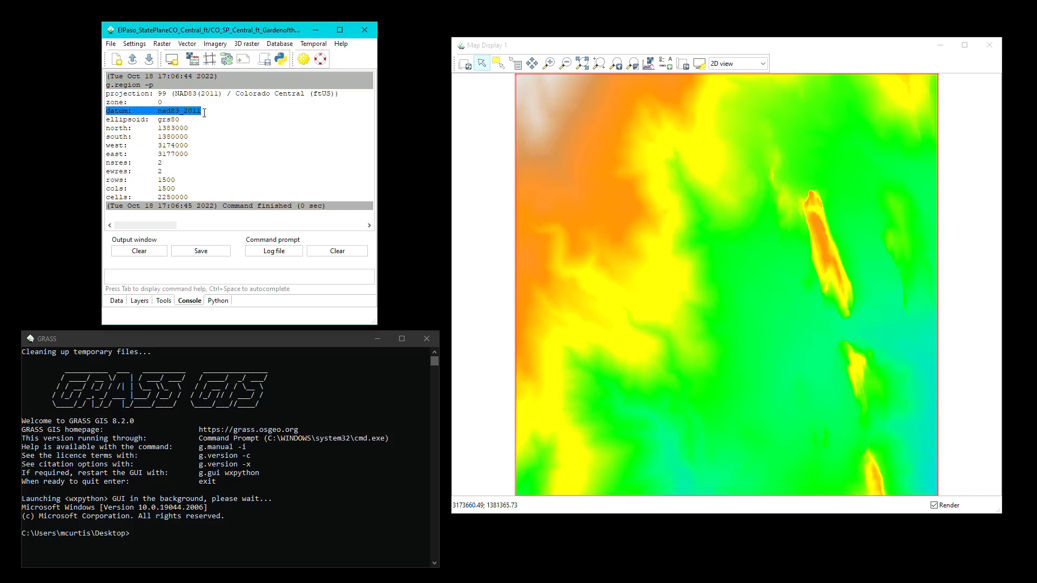
pyautogui.moveTo(108, 93); pyautogui.dragTo(343, 94)
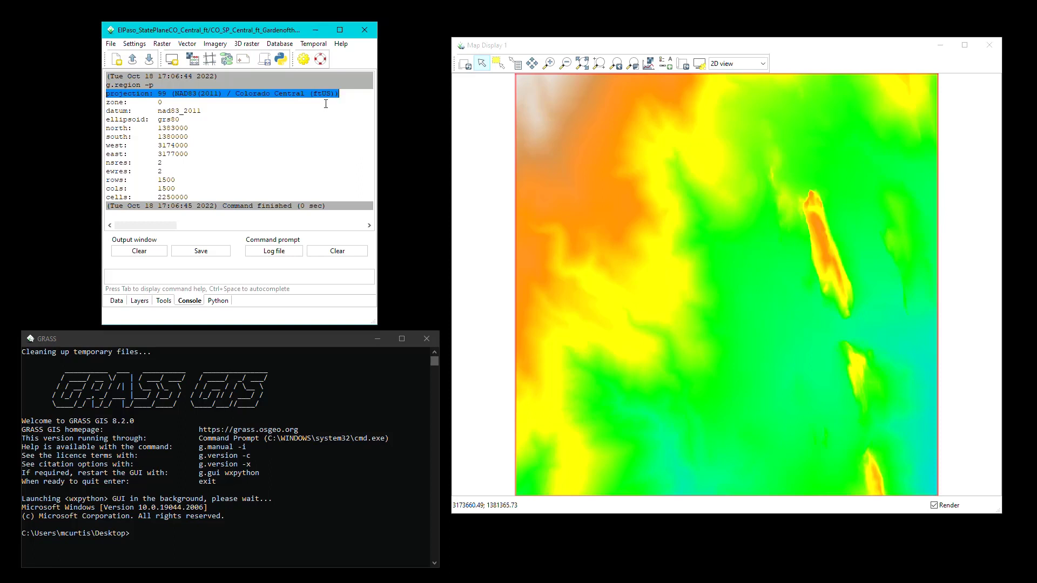
pyautogui.click(157, 252)
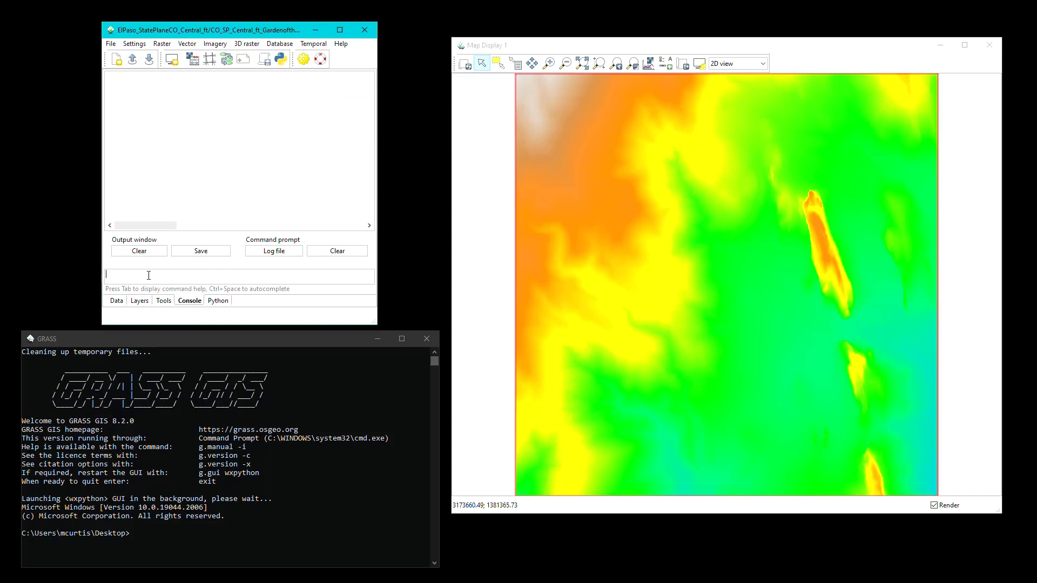
# Step: Launch r.relief from the console and review its sun position, relief exaggeration and scale factor settings
pyautogui.write('r.r')
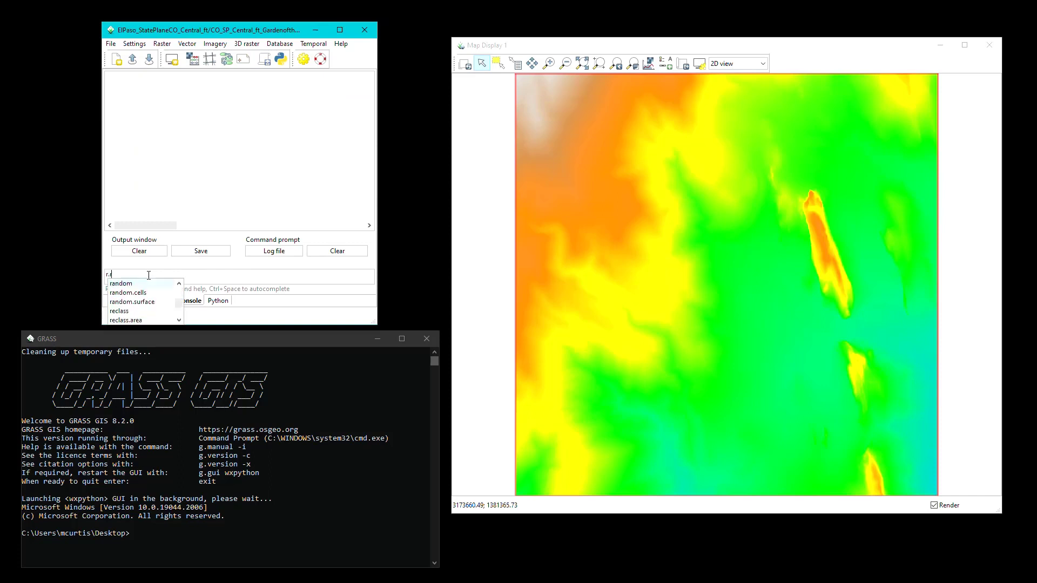
pyautogui.write('elief')
pyautogui.press('Return')
pyautogui.press('Return')
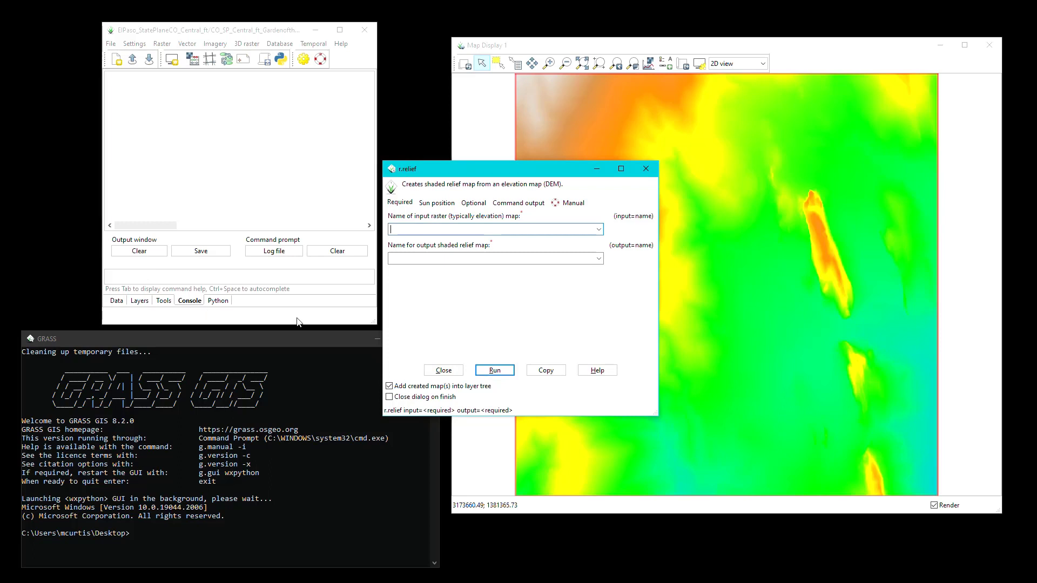
pyautogui.click(433, 203)
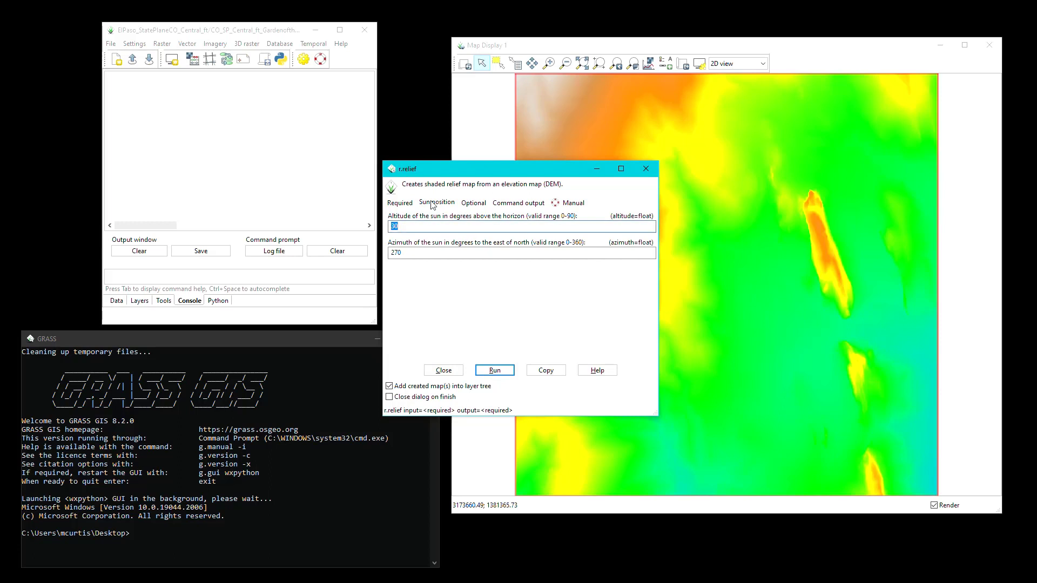
pyautogui.click(473, 204)
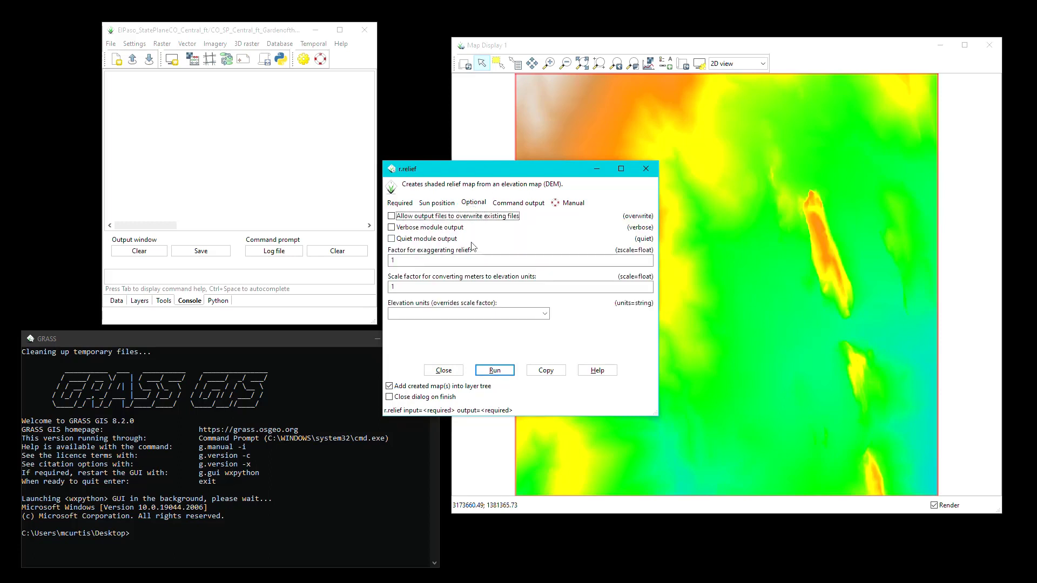
pyautogui.click(475, 286)
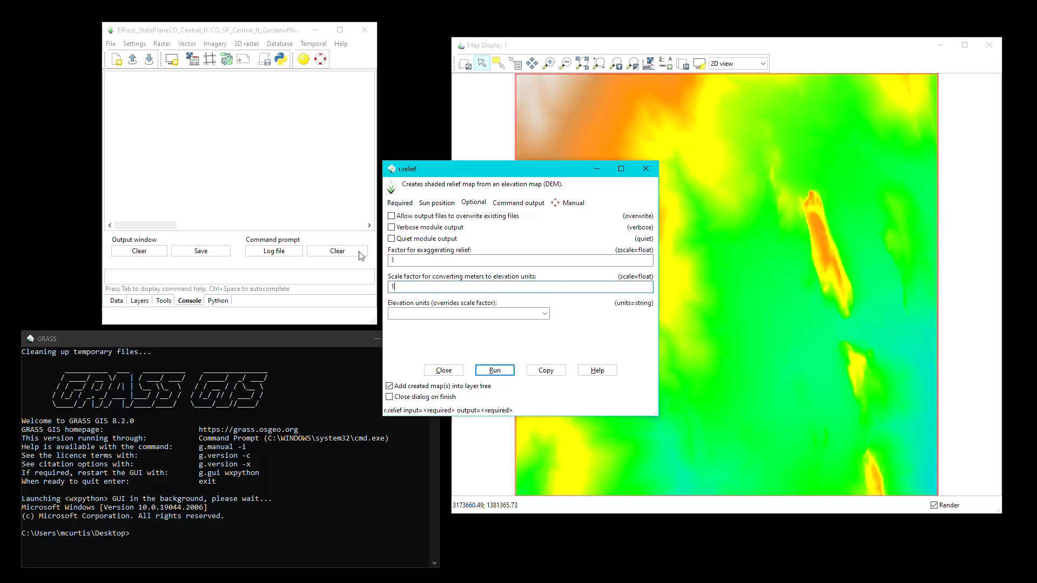
pyautogui.click(400, 204)
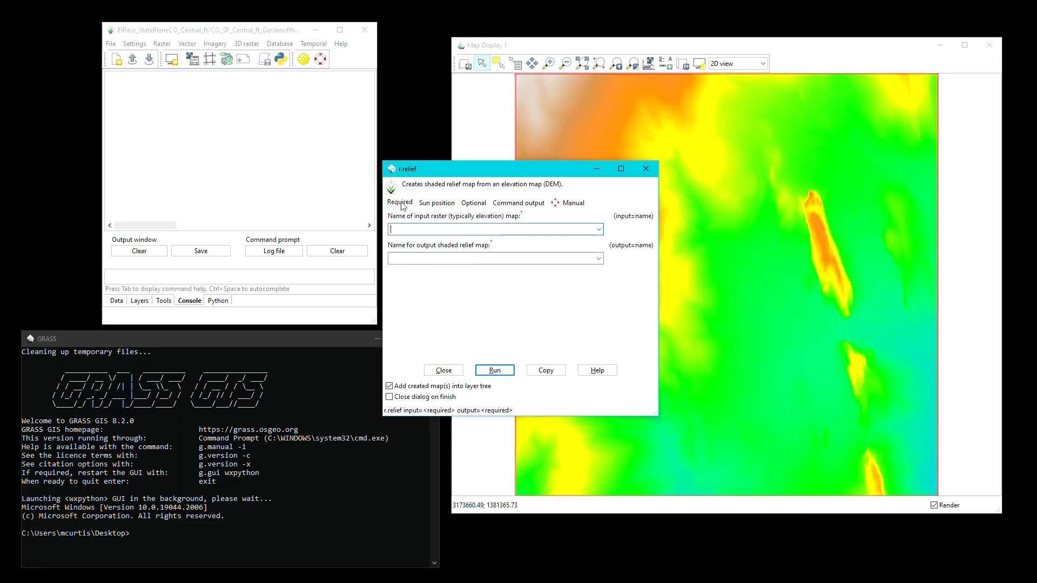
# Step: Create a shaded relief map named Hillshade_31741380 from dem_LD31741380 and close the r.relief dialog
pyautogui.click(598, 229)
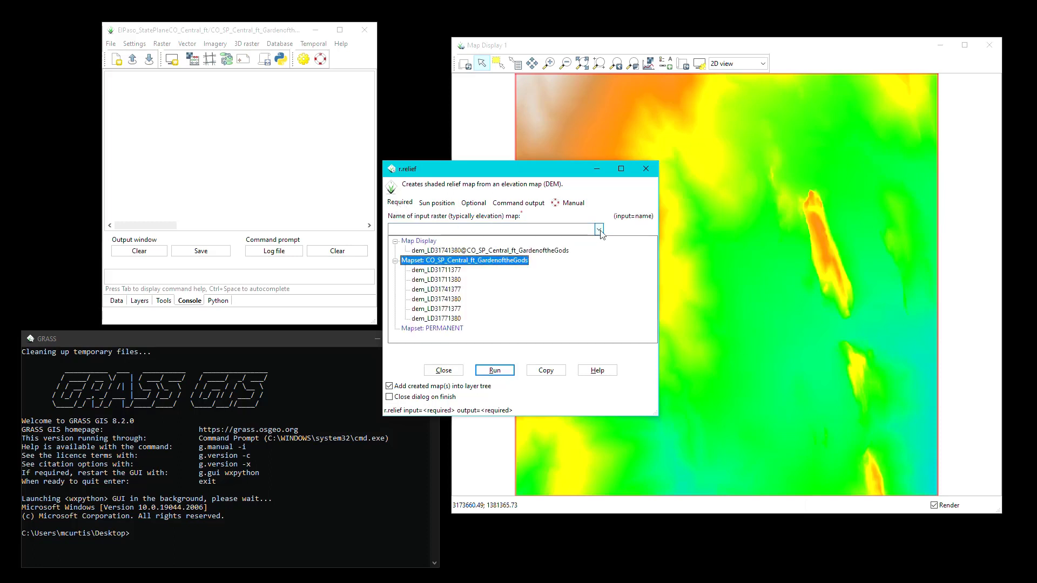
pyautogui.click(457, 300)
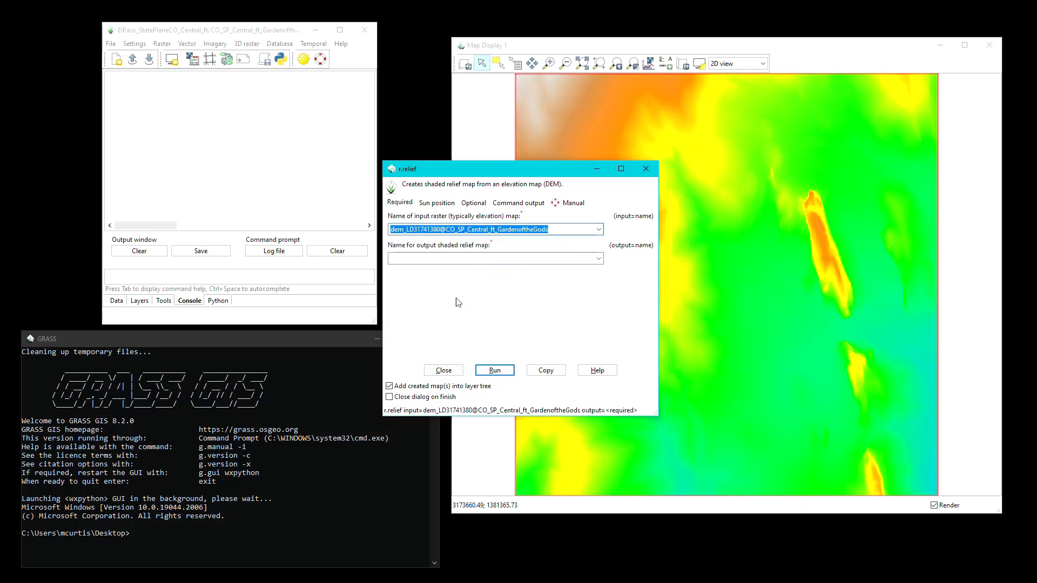
pyautogui.click(518, 257)
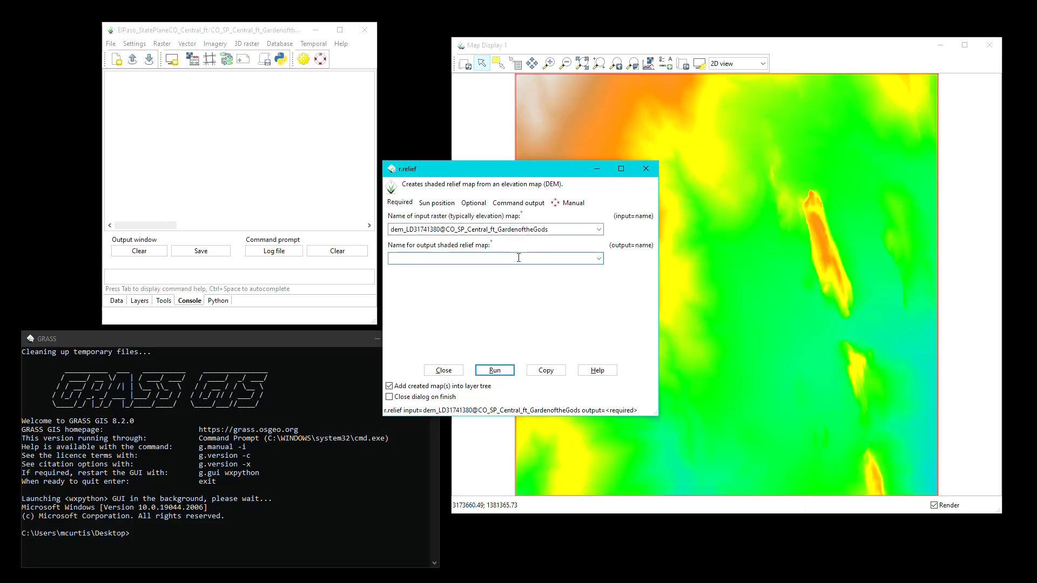
pyautogui.write('Hillshade_31741380')
pyautogui.click(495, 370)
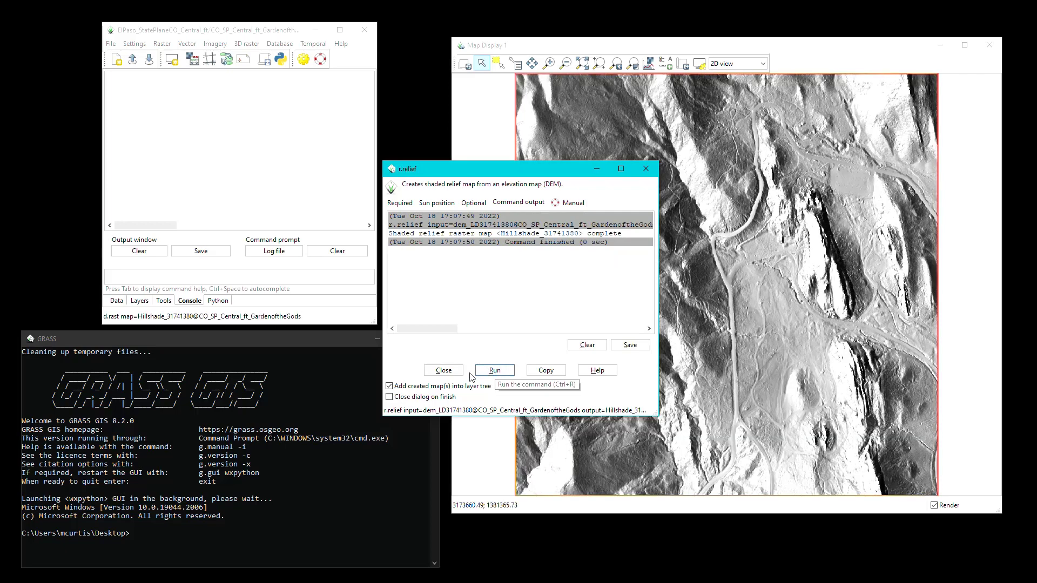
pyautogui.click(452, 371)
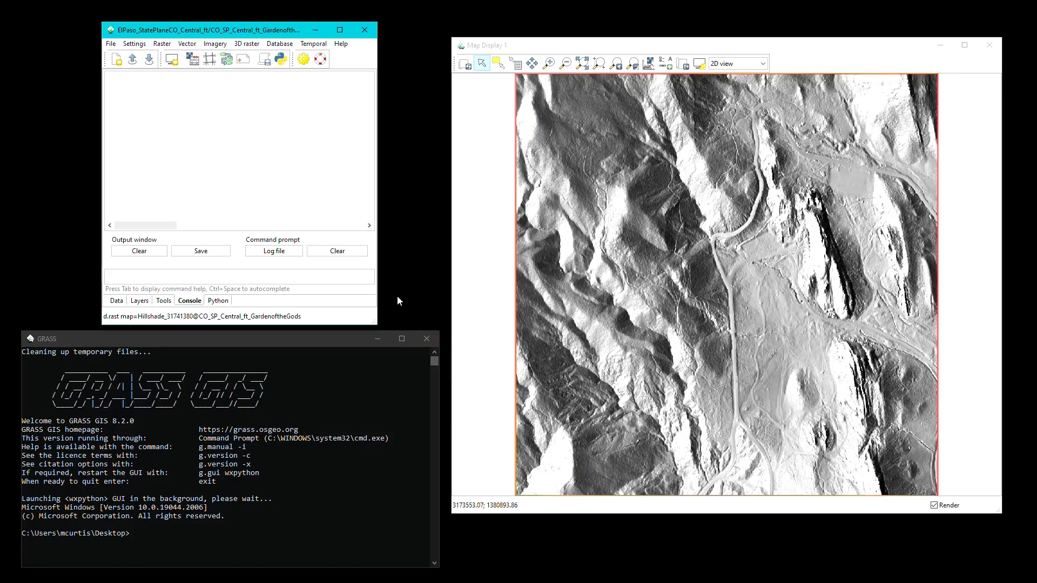
# Step: Move the dem_LD31741380 layer above the Hillshade_31741380 layer and set the DEM's opacity to 50%
pyautogui.click(141, 301)
pyautogui.moveTo(170, 109); pyautogui.dragTo(171, 96)
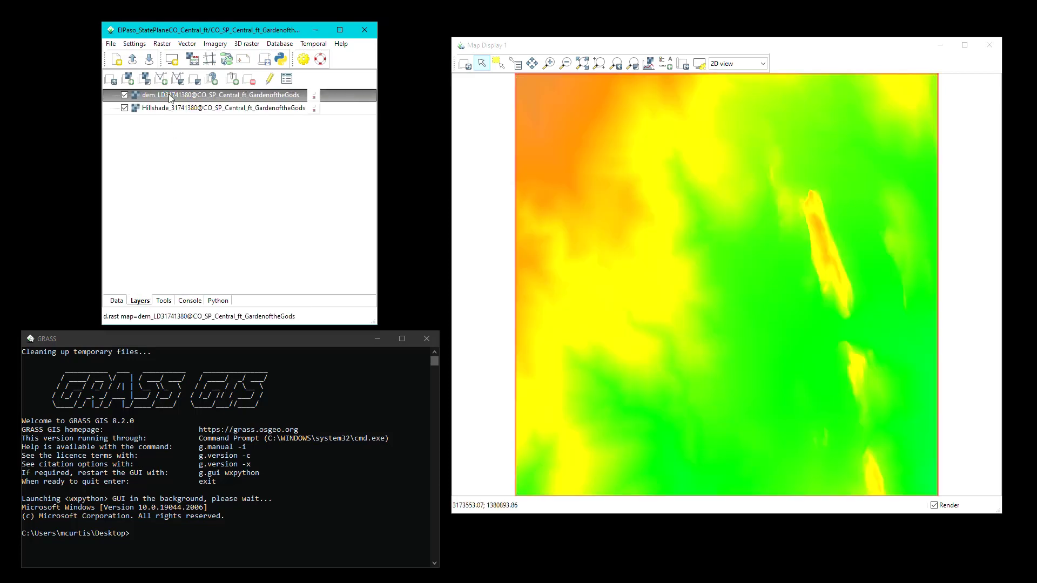
pyautogui.rightClick(170, 97)
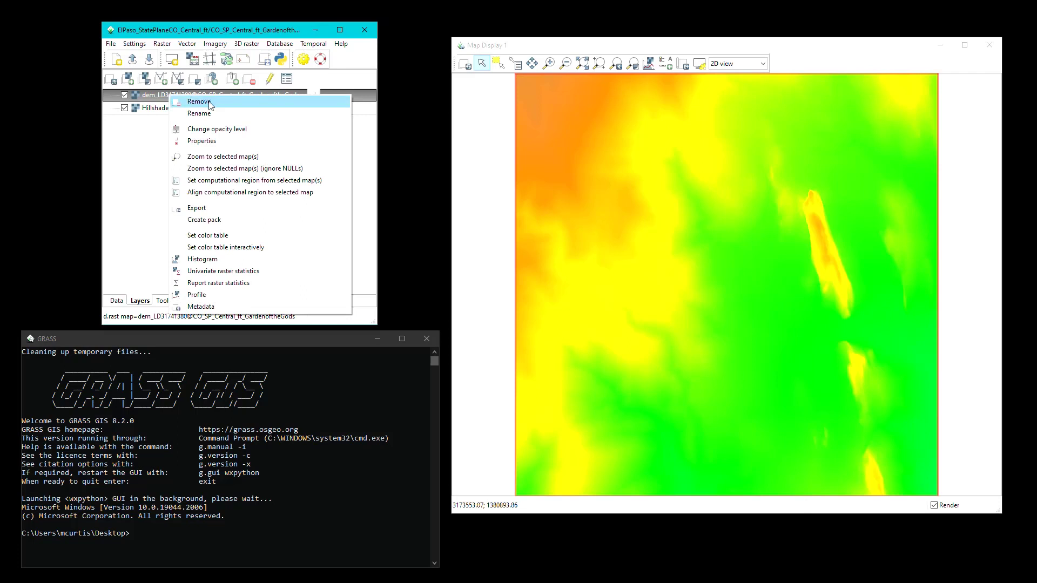
pyautogui.click(213, 129)
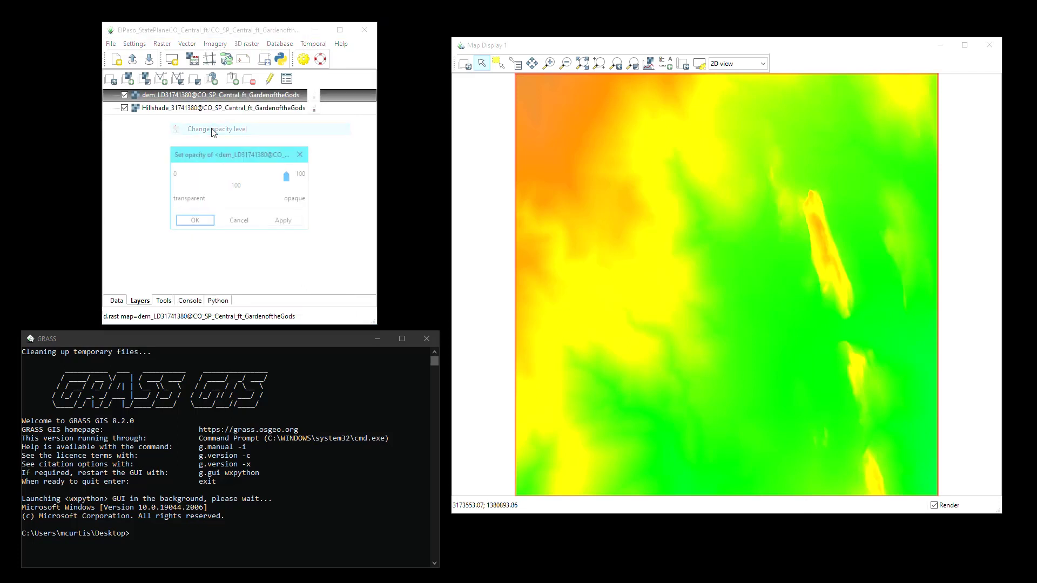
pyautogui.moveTo(287, 176); pyautogui.dragTo(236, 178)
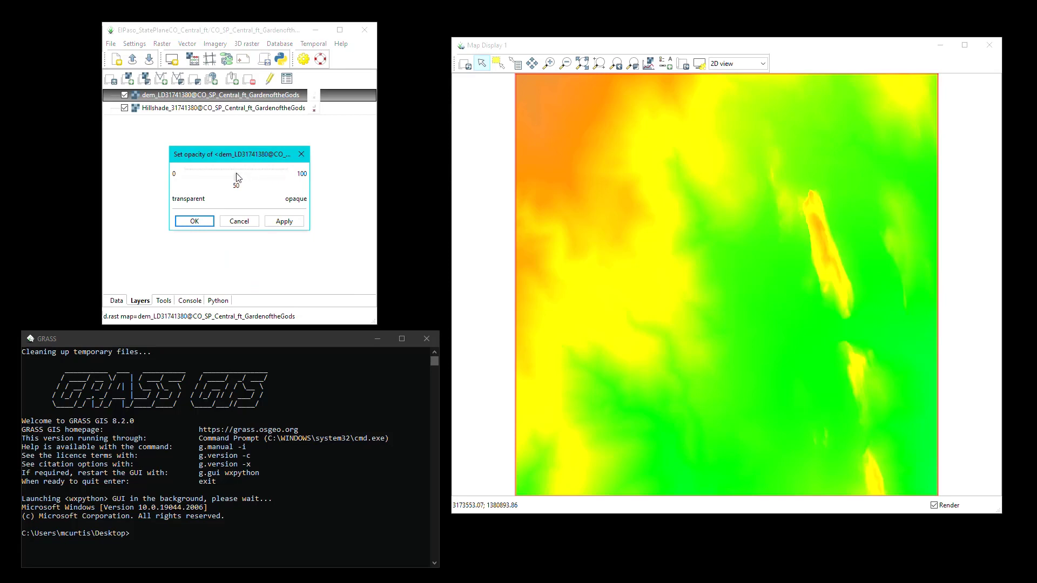
pyautogui.click(283, 221)
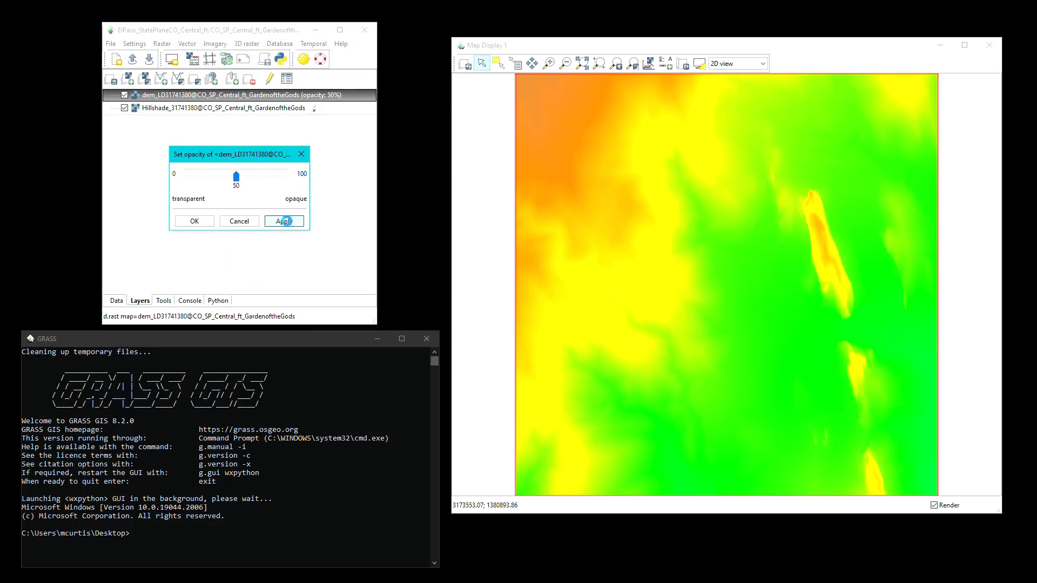
pyautogui.click(204, 222)
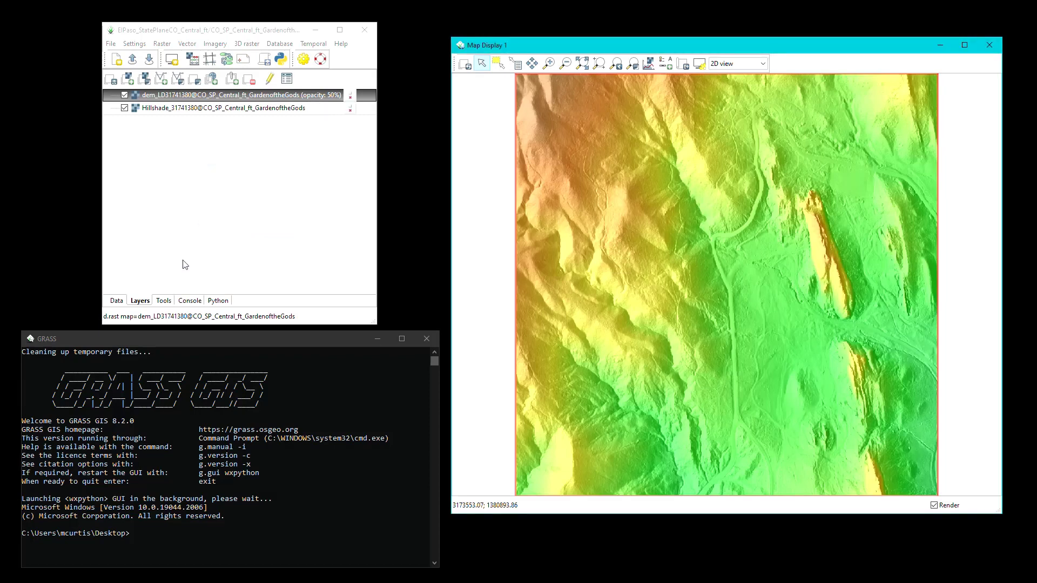
# Step: Run d.shade from the console to drape dem_LD31741380 over the shaded relief Hillshade_31741380, and return to the layer list
pyautogui.click(189, 306)
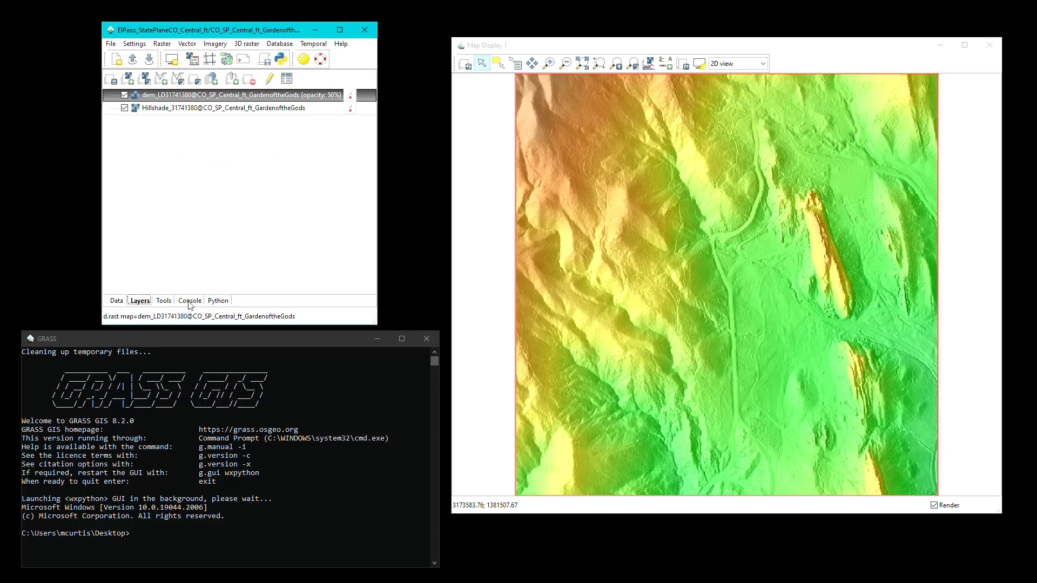
pyautogui.click(189, 301)
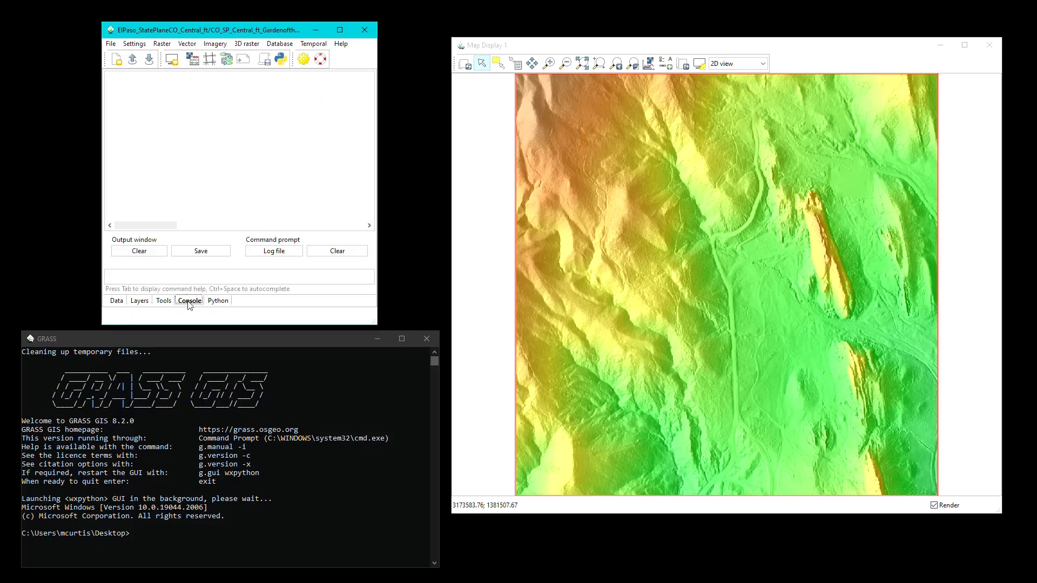
pyautogui.click(185, 271)
pyautogui.write('d.s')
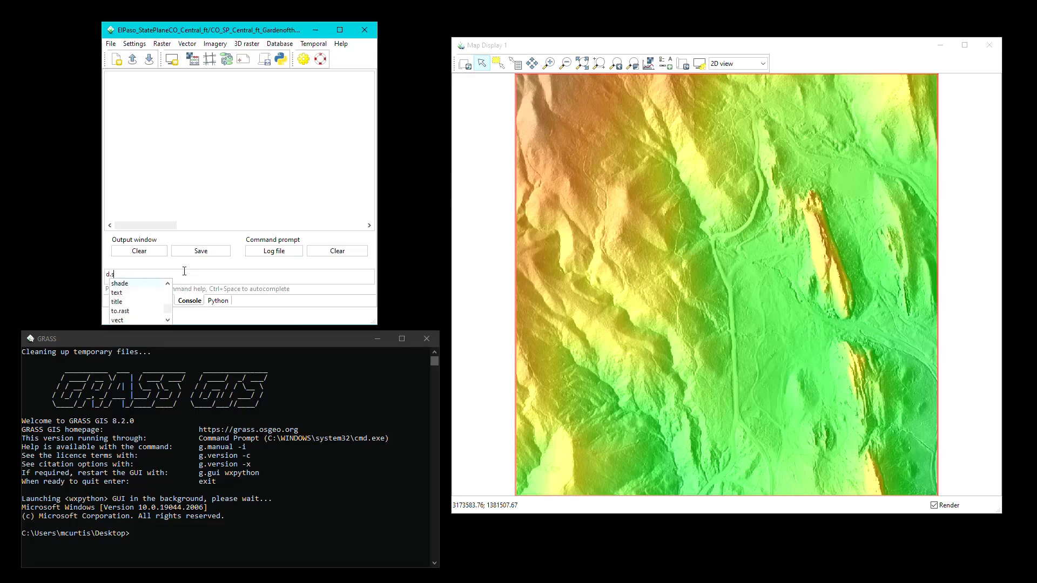
pyautogui.write('hade')
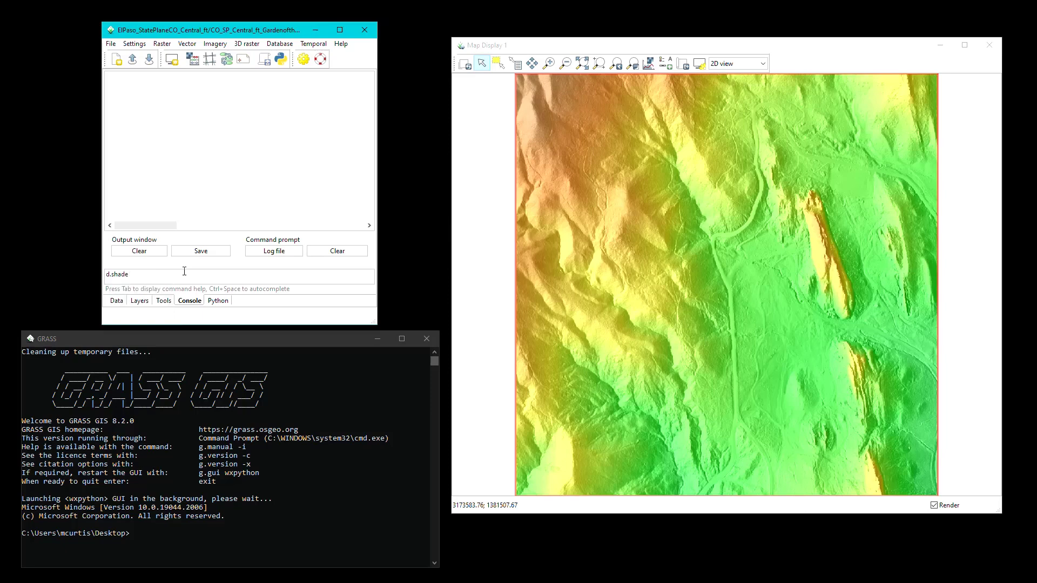
pyautogui.press('Return')
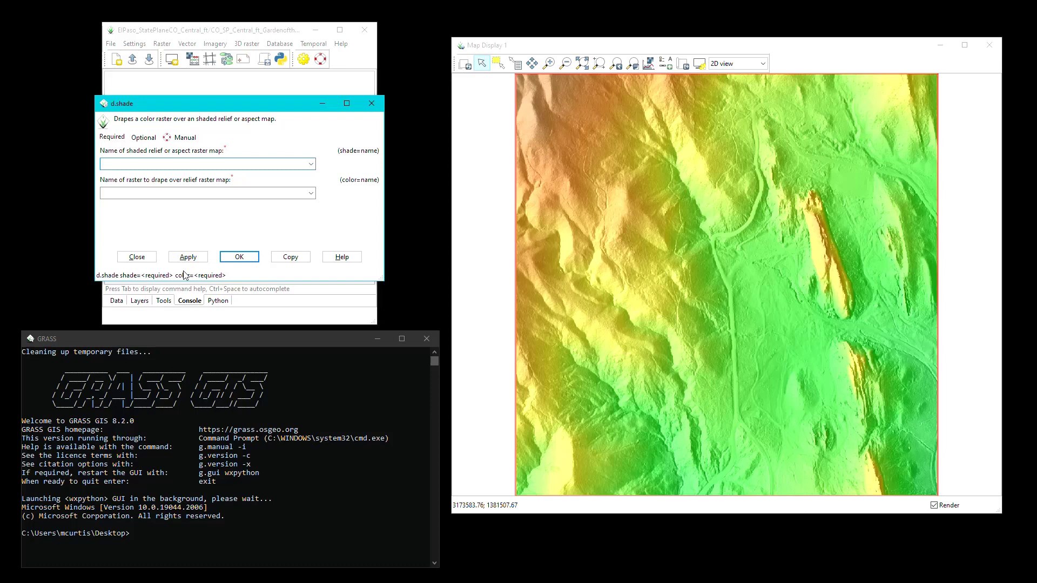
pyautogui.click(311, 164)
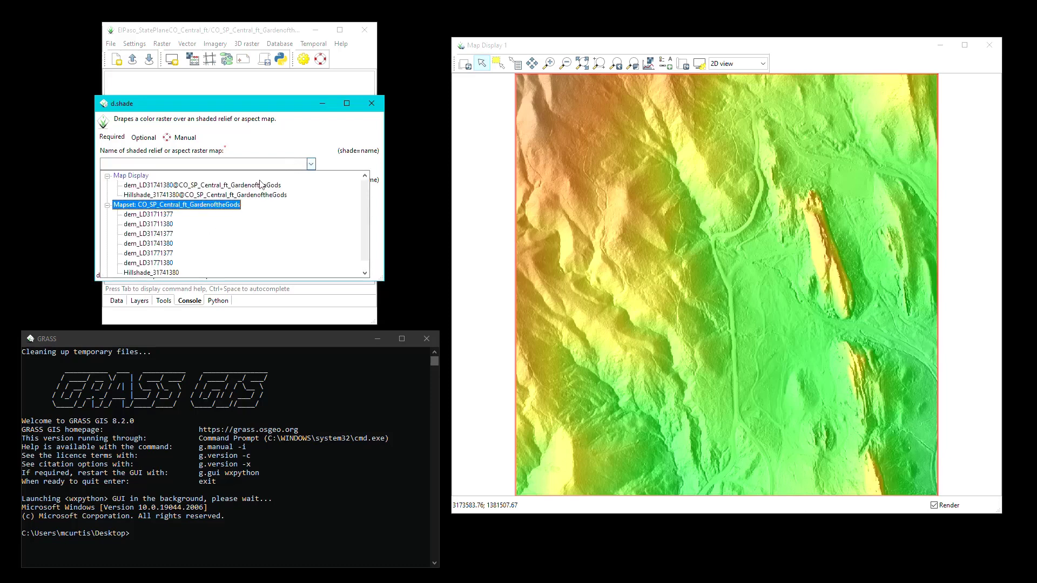
pyautogui.click(171, 273)
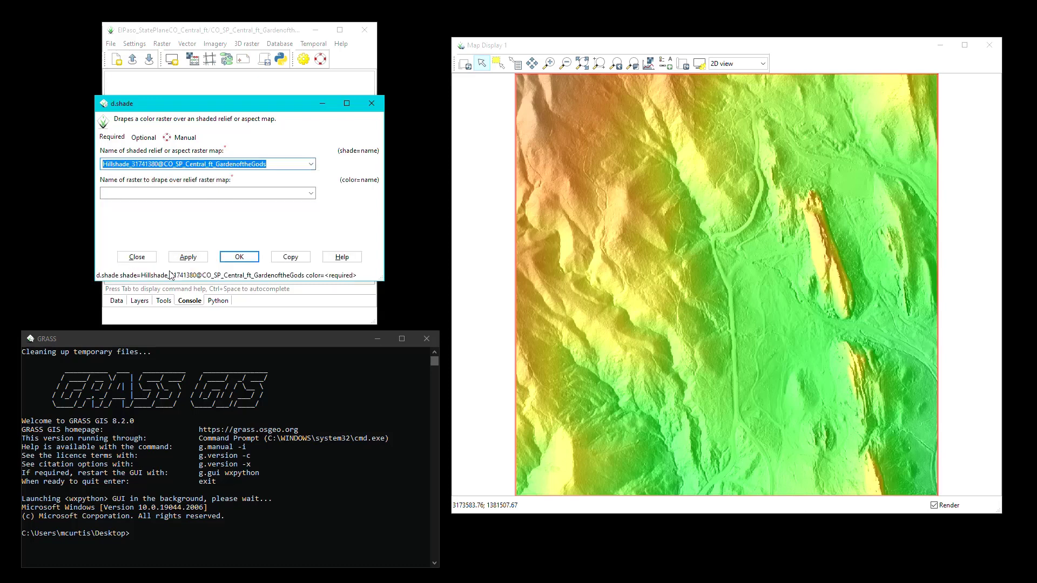
pyautogui.click(311, 193)
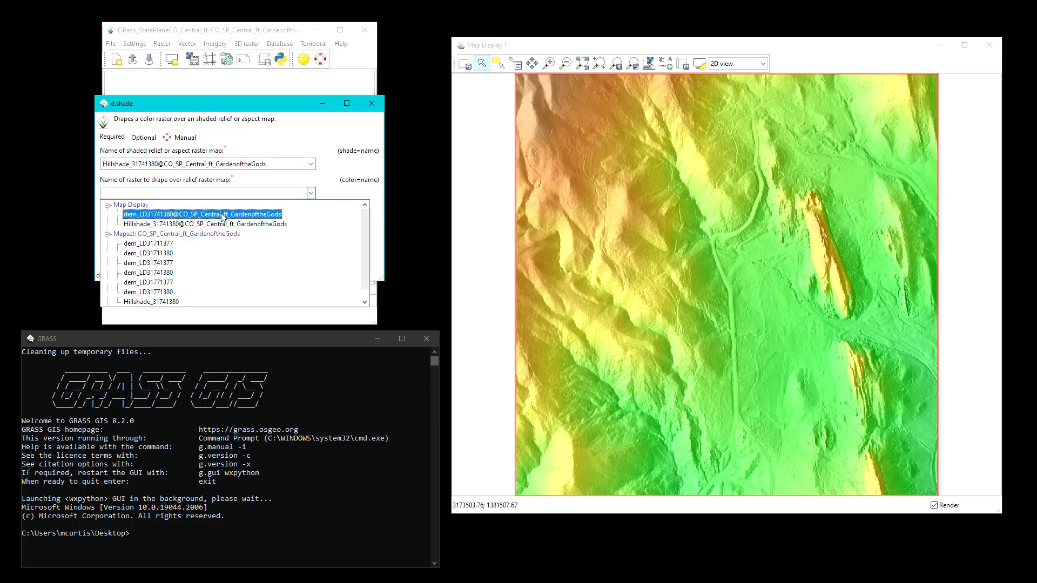
pyautogui.click(171, 273)
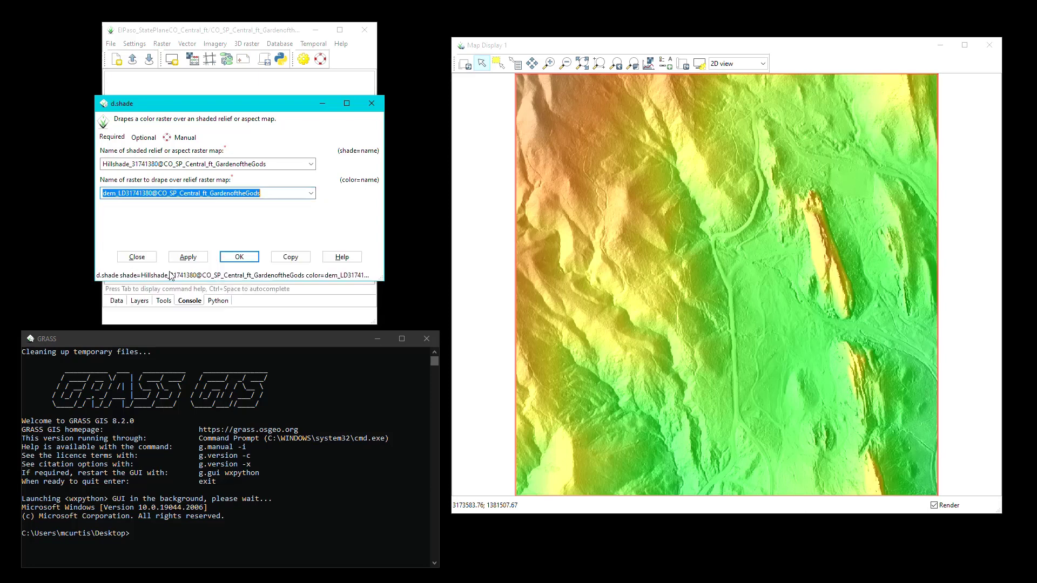
pyautogui.click(236, 257)
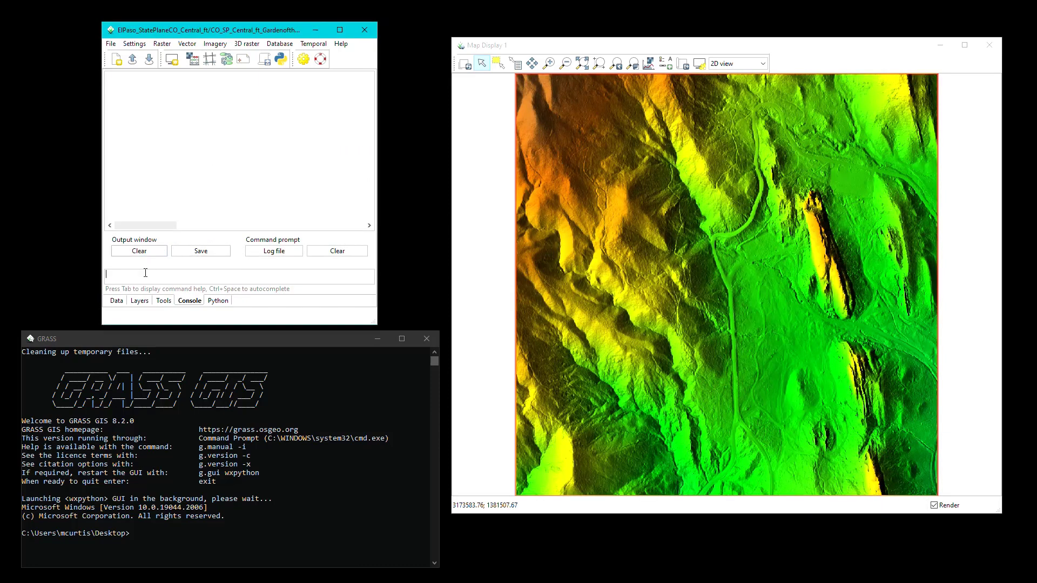
pyautogui.click(140, 301)
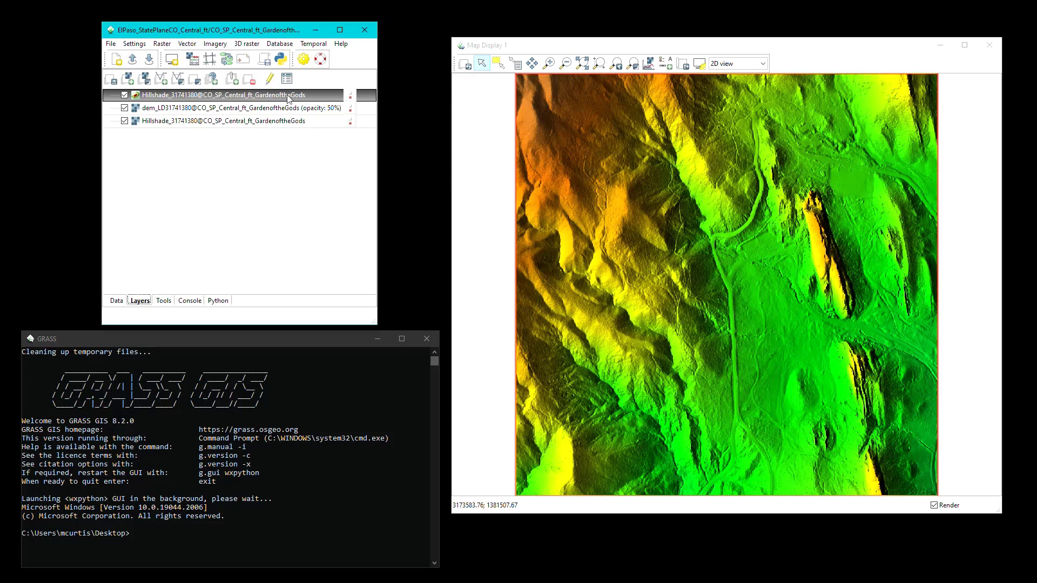
# Step: Save the workspace as GRASS_Tutorial.gxw in the GRASS folder on the DATA (D:) drive, overwriting the existing file
pyautogui.click(112, 45)
pyautogui.moveTo(120, 59)
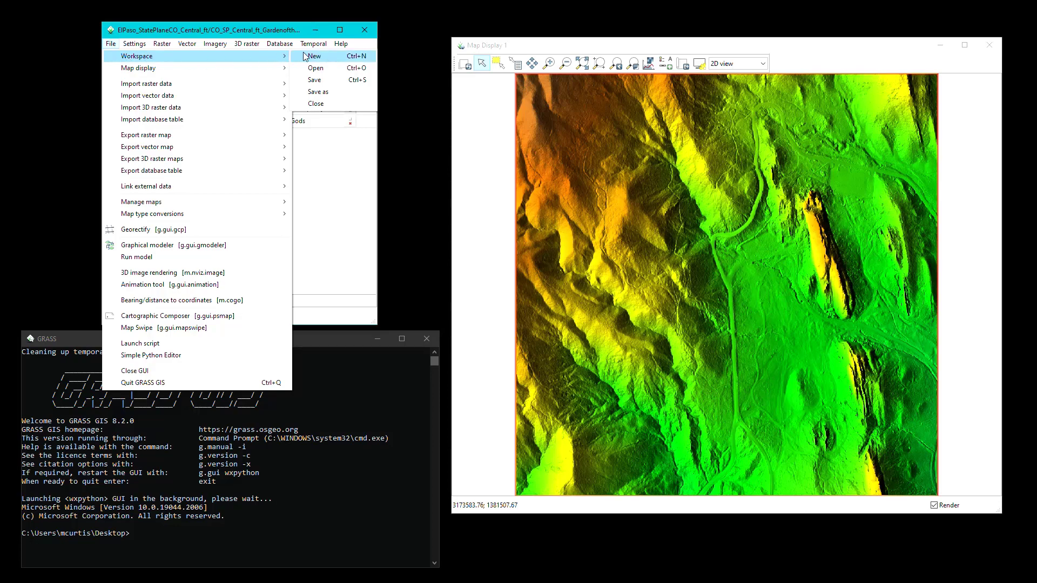
pyautogui.click(313, 79)
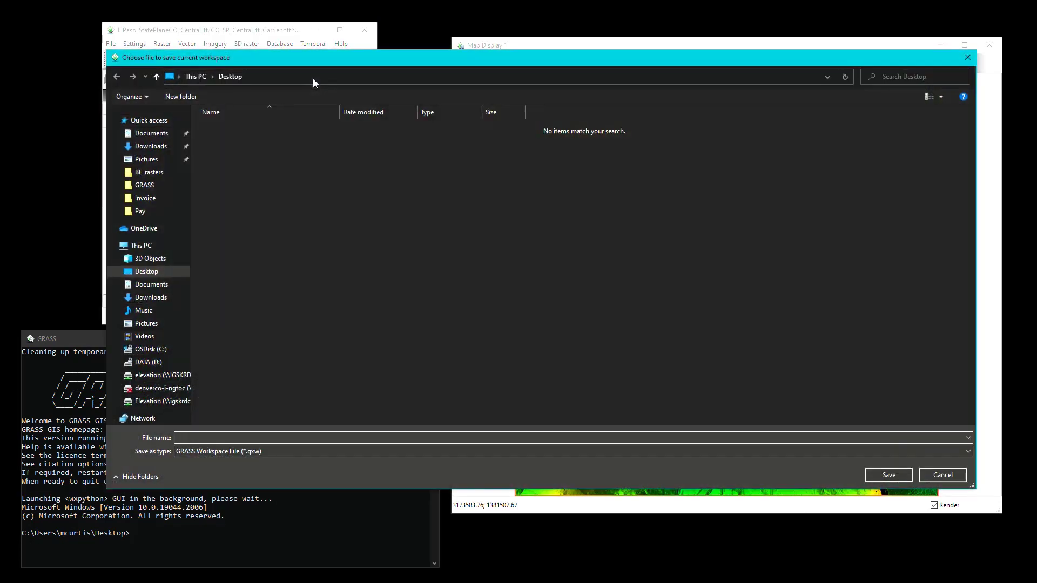
pyautogui.click(161, 349)
pyautogui.click(160, 363)
pyautogui.doubleClick(239, 128)
pyautogui.click(241, 151)
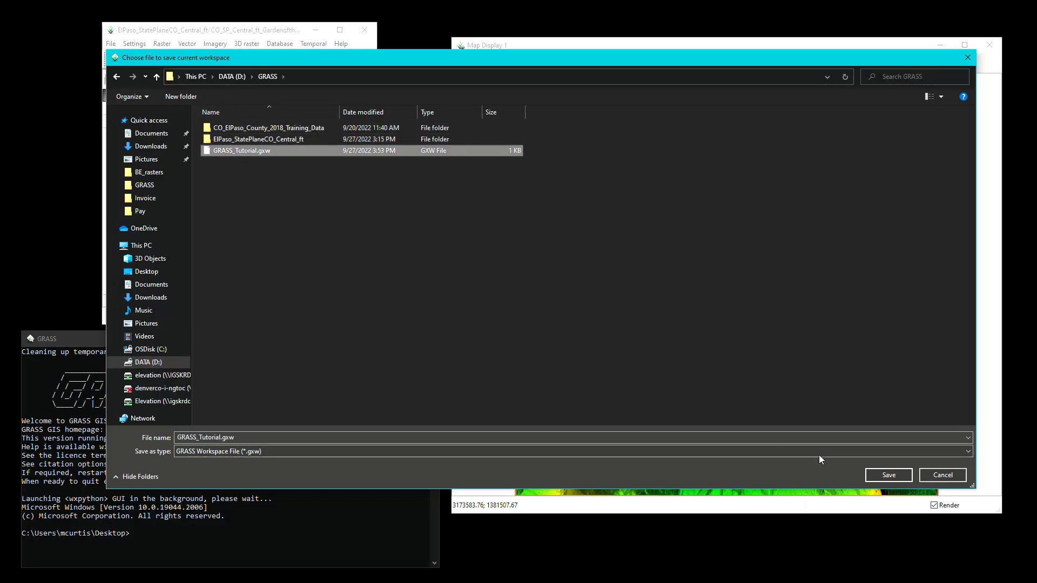
pyautogui.click(886, 474)
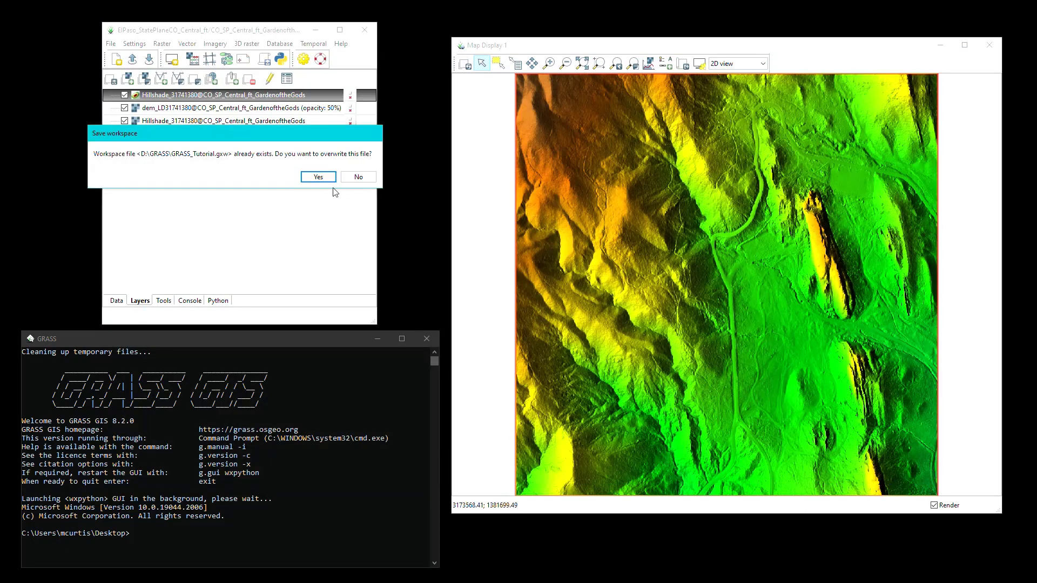
pyautogui.click(320, 179)
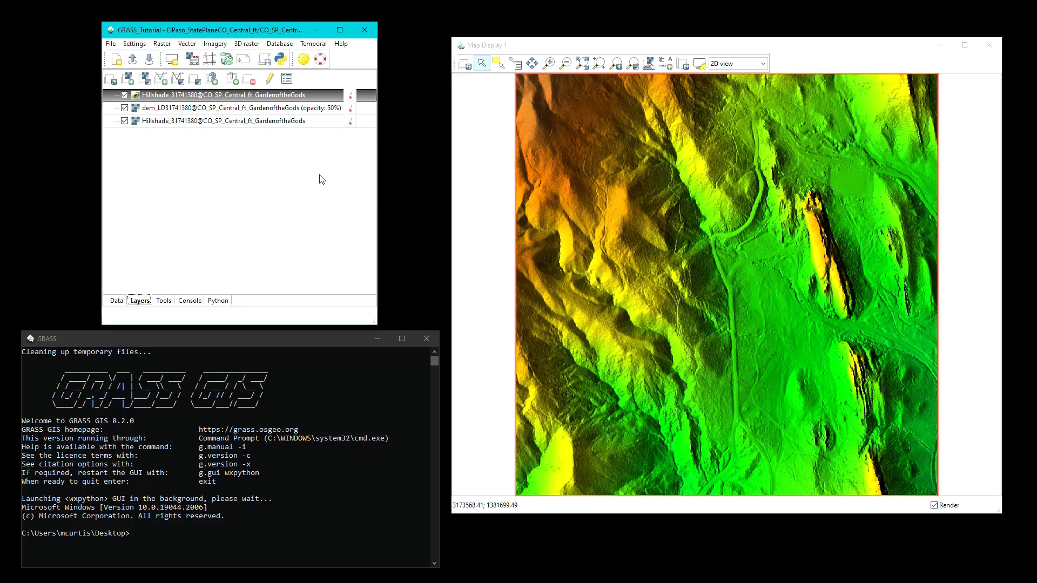
# Step: Quit GRASS GIS completely, including its shell
pyautogui.click(366, 32)
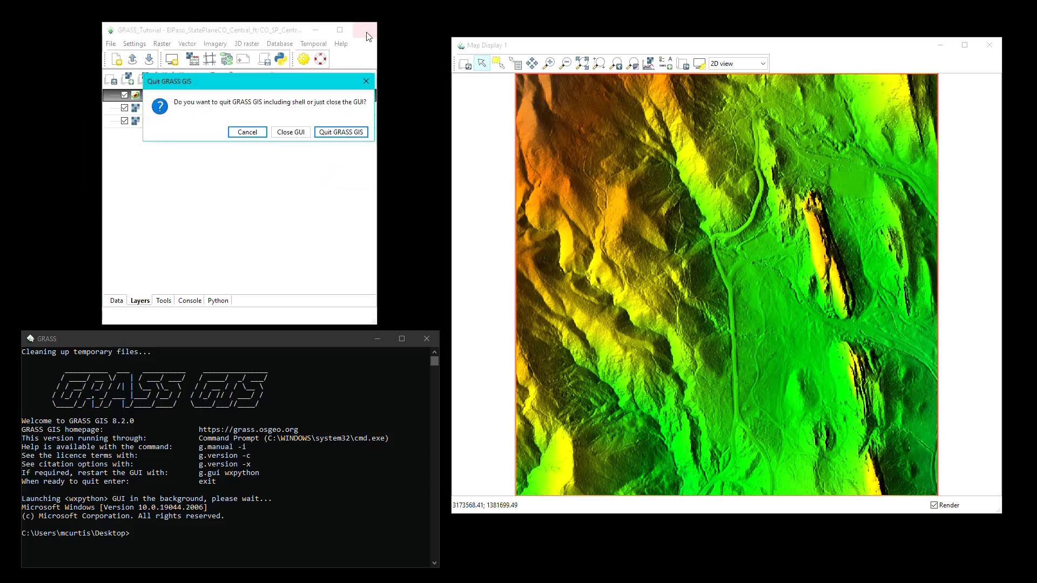
pyautogui.click(343, 133)
pyautogui.click(233, 177)
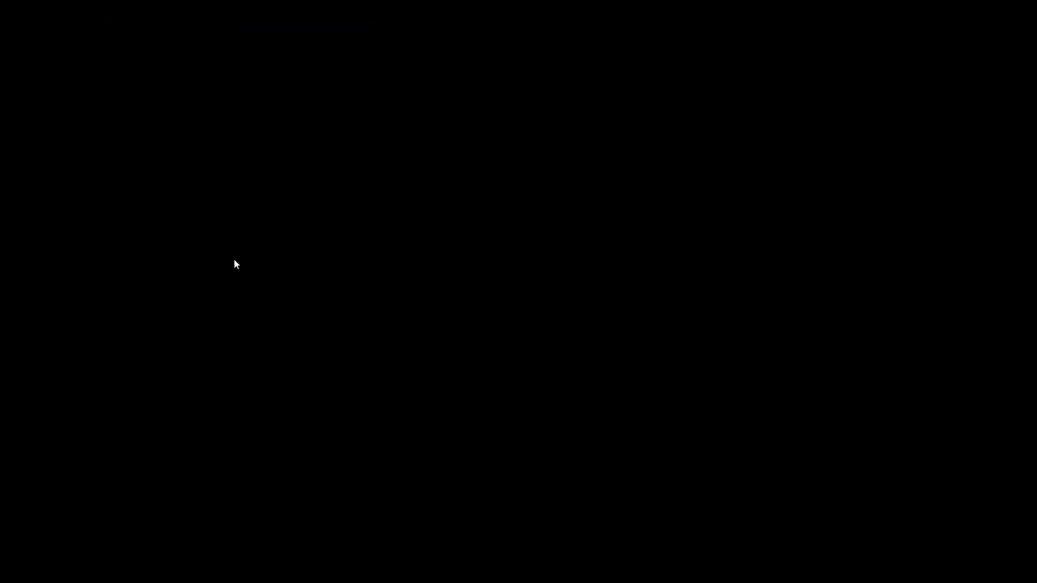